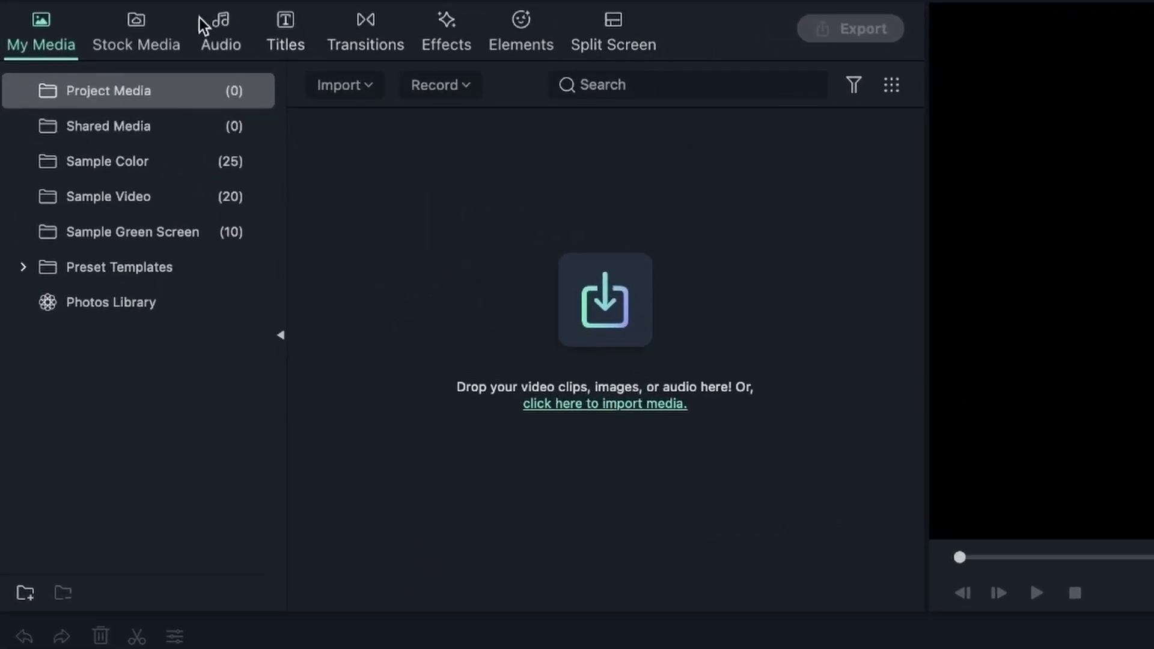
Step: Browse the 38 split-screen layouts and check the Favorite category, which holds none
left_click(614, 48)
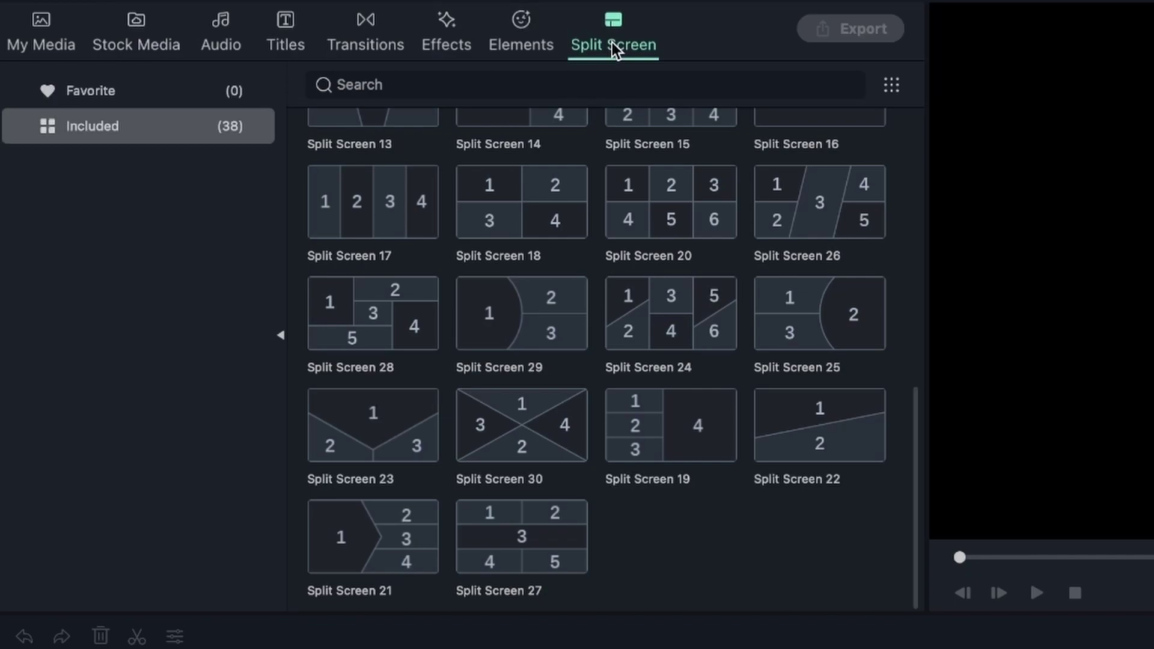
scroll(679, 290, "up", 5)
scroll(674, 319, "up", 5)
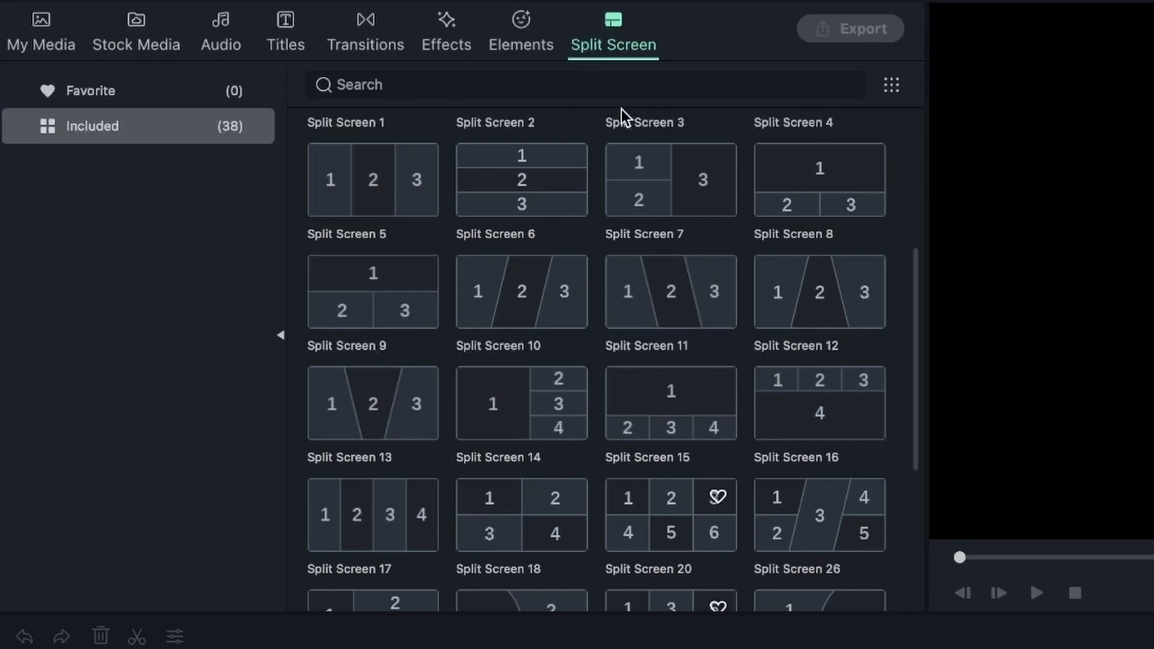
left_click(129, 84)
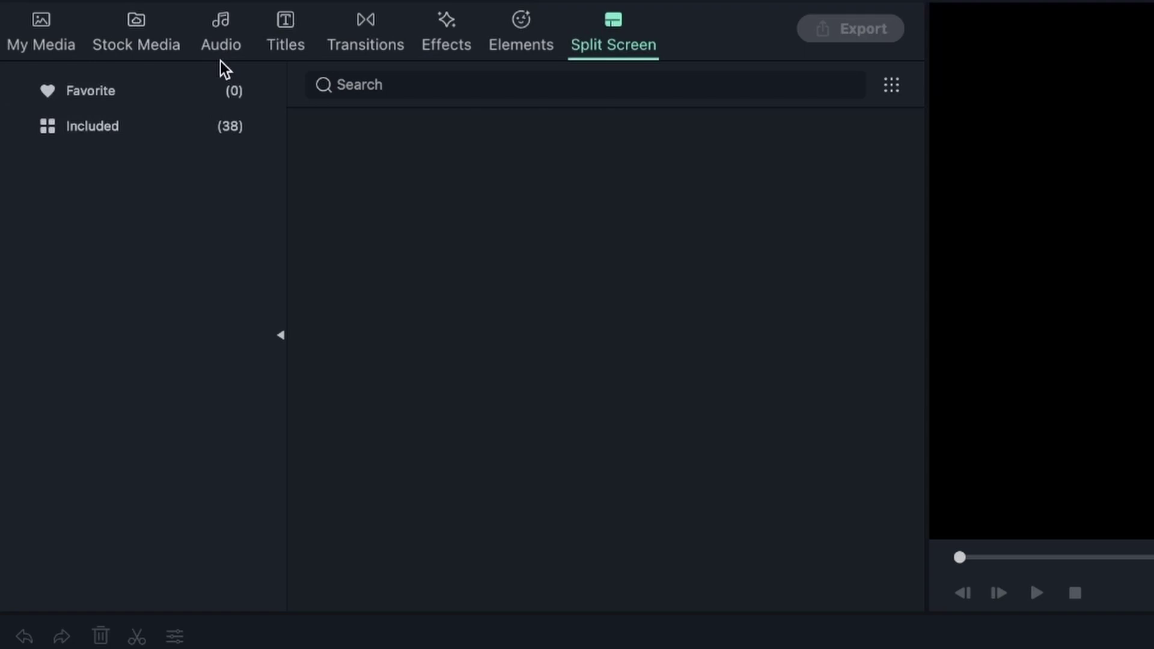
Step: Look through the Elements, Effects, Transitions and Titles libraries
left_click(529, 33)
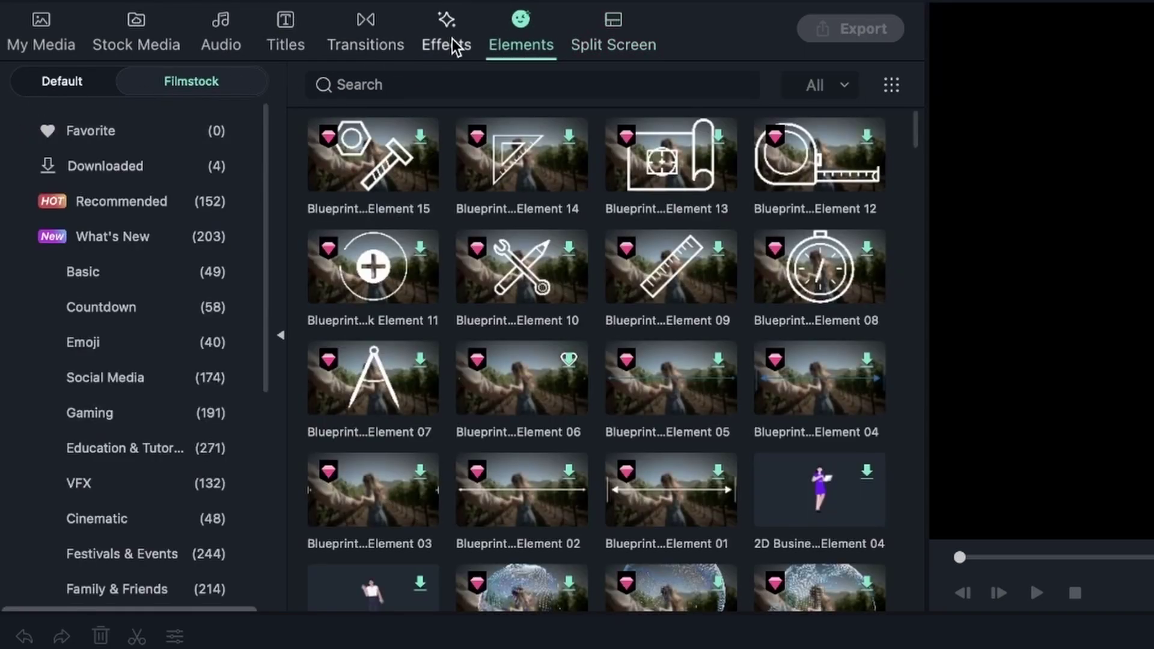
left_click(449, 44)
left_click(390, 33)
left_click(303, 30)
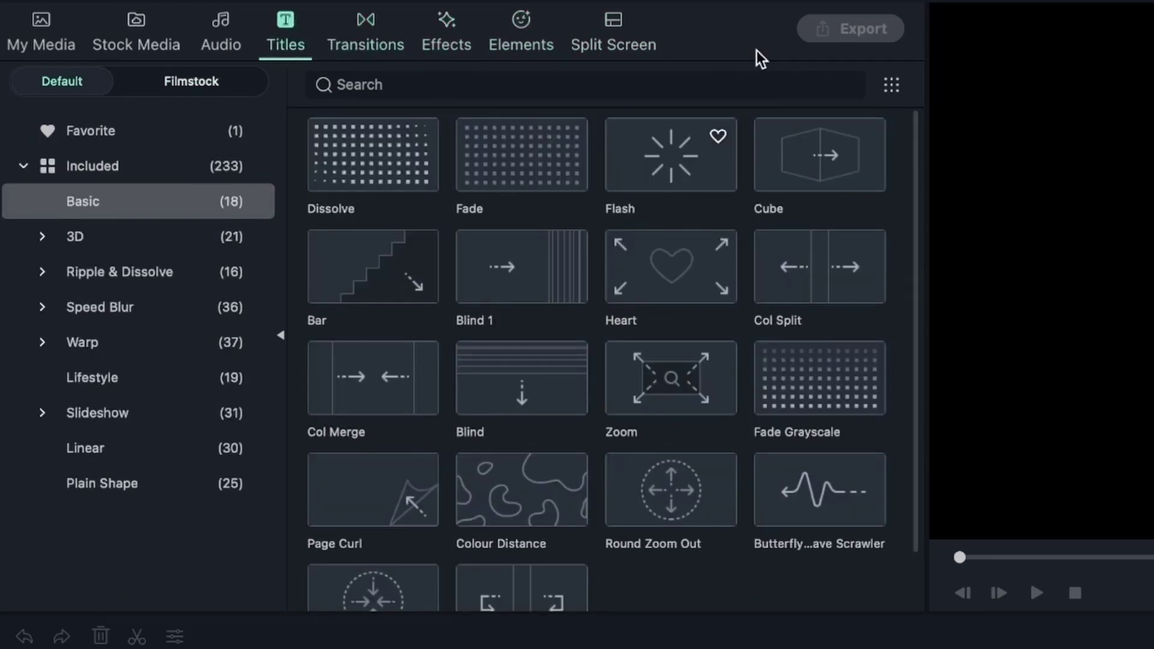
Step: Show all included split-screen templates, from Apple Style to the numbered layouts
left_click(643, 42)
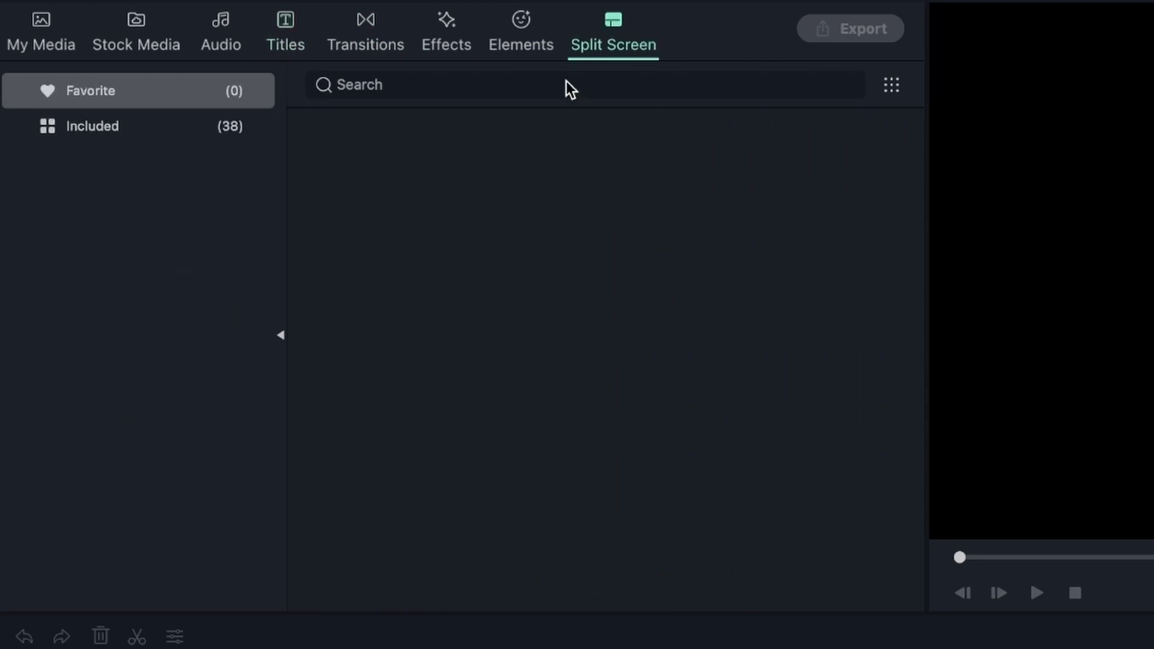
left_click(163, 133)
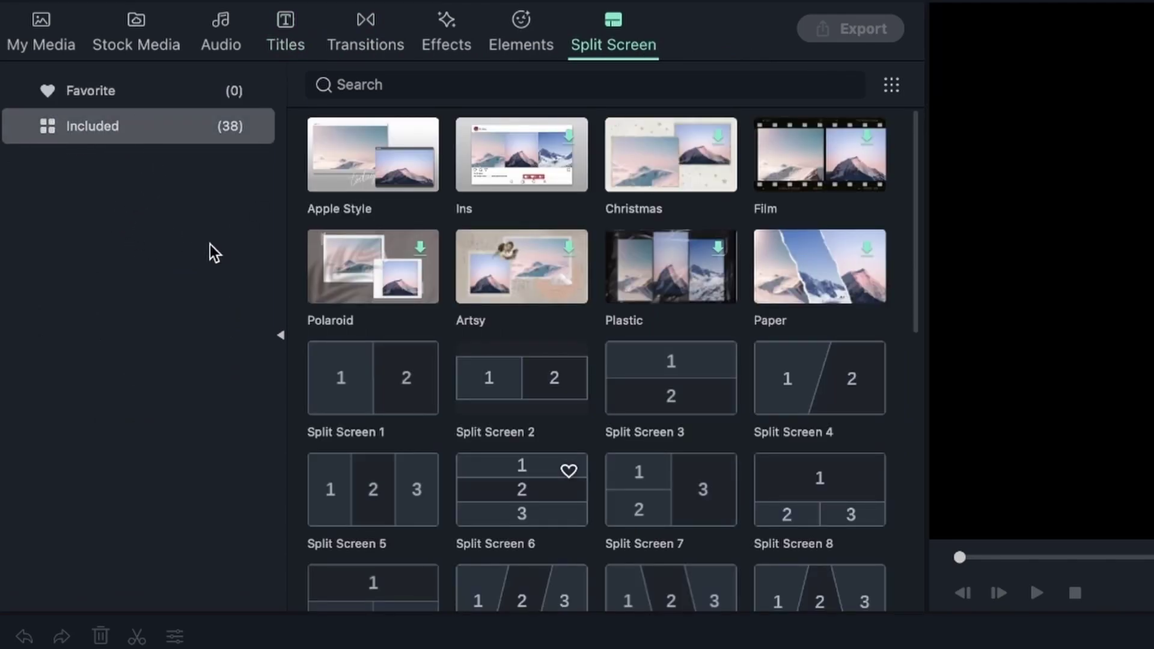
scroll(676, 381, "down", 7)
scroll(676, 383, "down", 4)
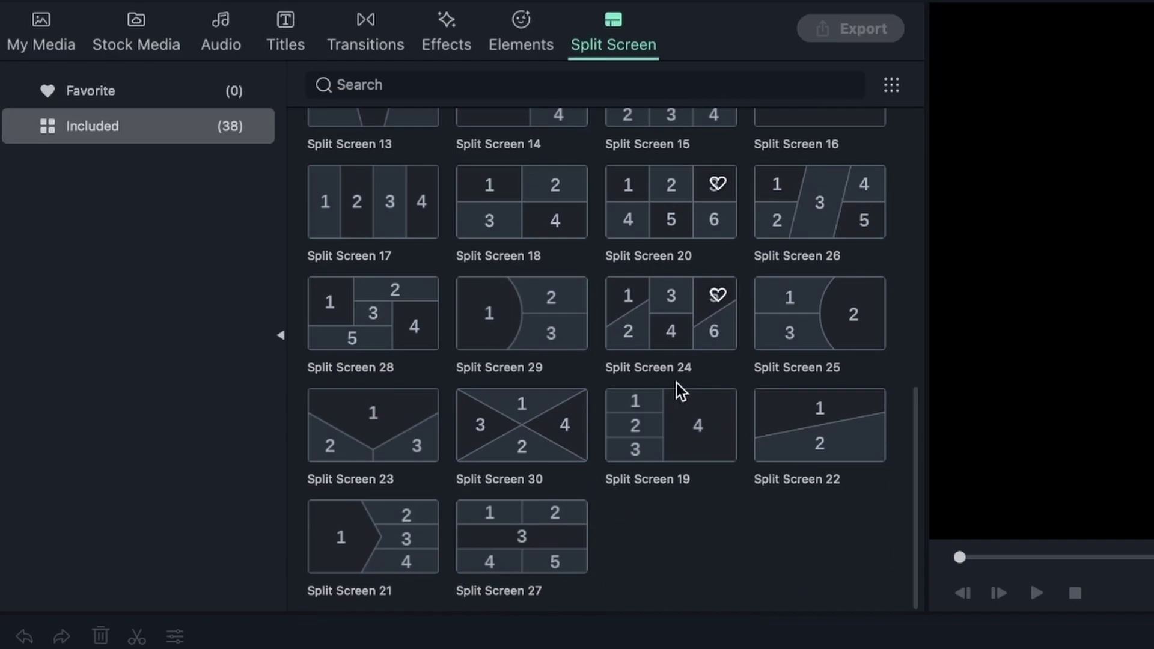
scroll(623, 277, "up", 1)
scroll(623, 276, "up", 5)
scroll(623, 273, "up", 5)
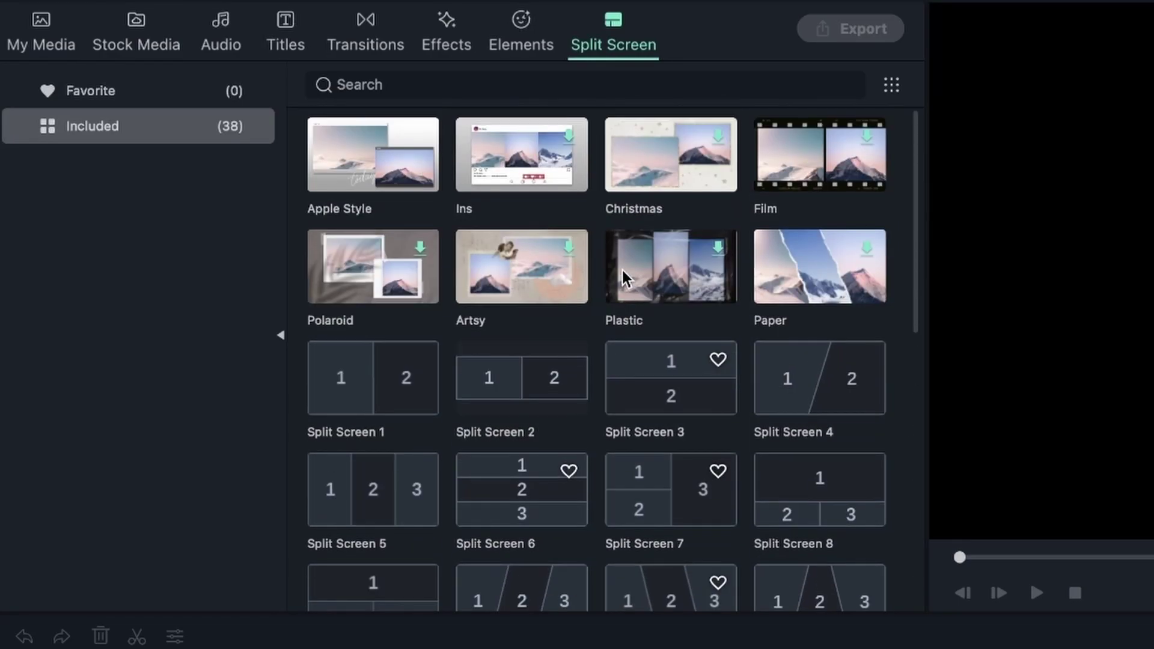
mouse_move(372, 153)
scroll(691, 356, "down", 2)
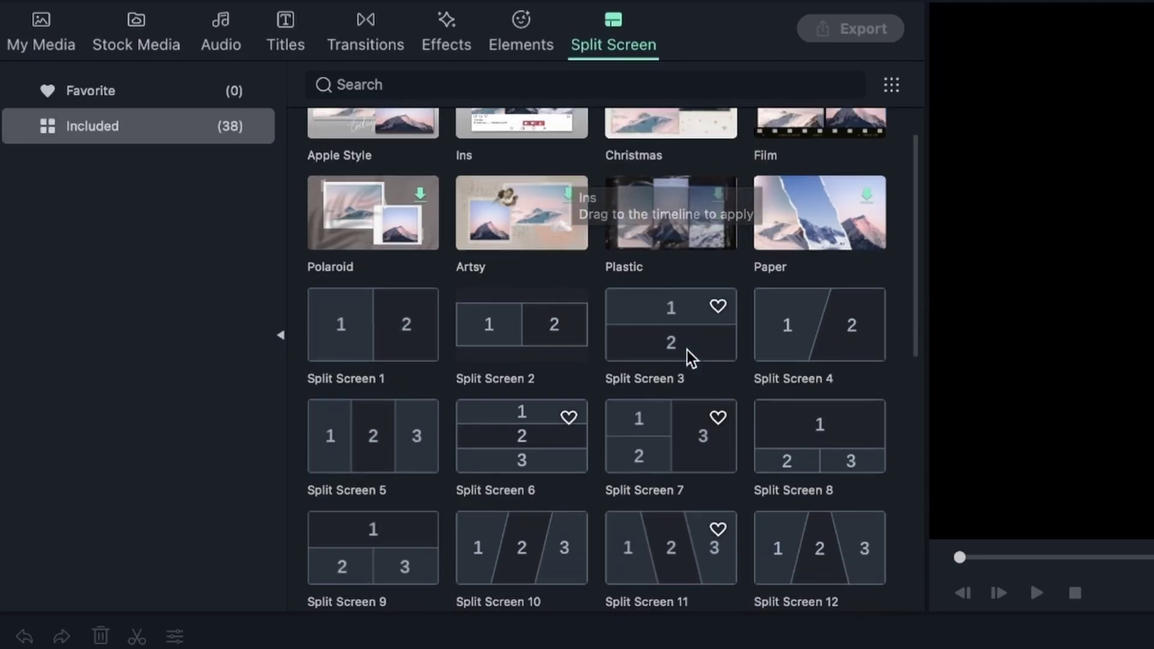
scroll(740, 428, "down", 6)
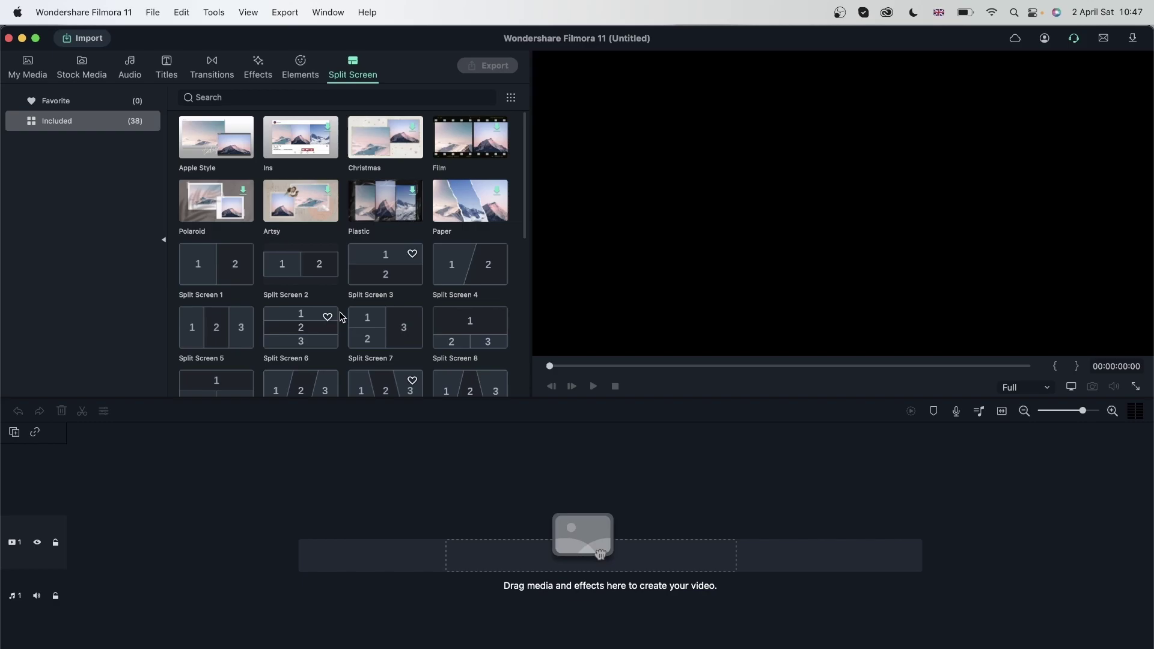
left_click_drag(244, 135, 184, 544)
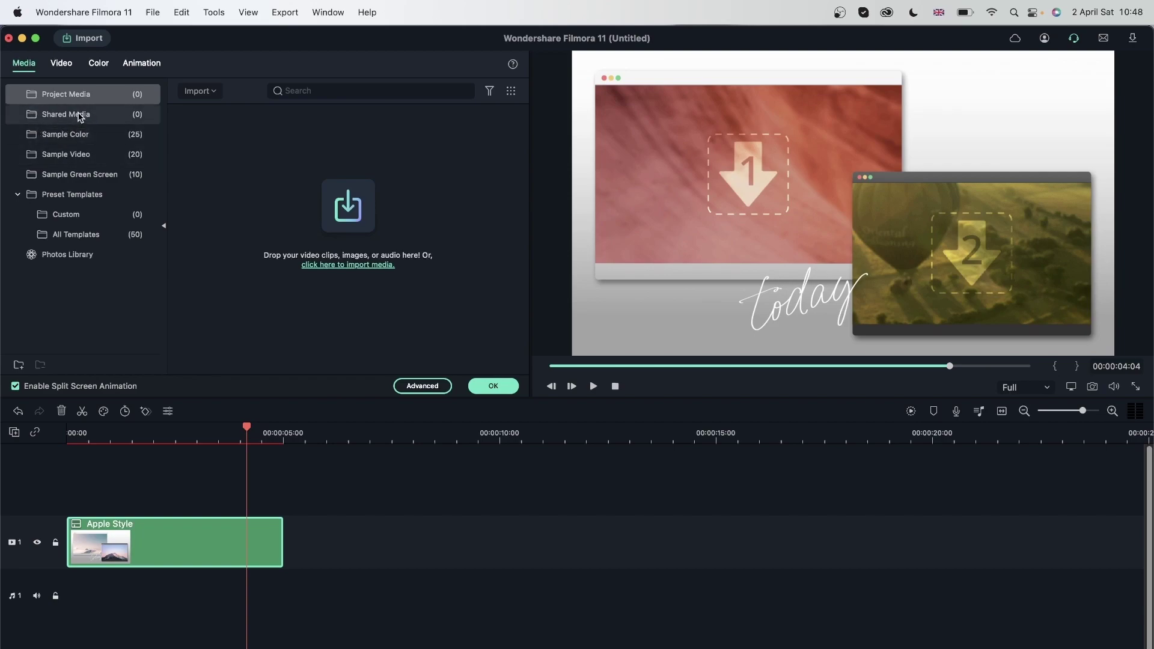
left_click(81, 134)
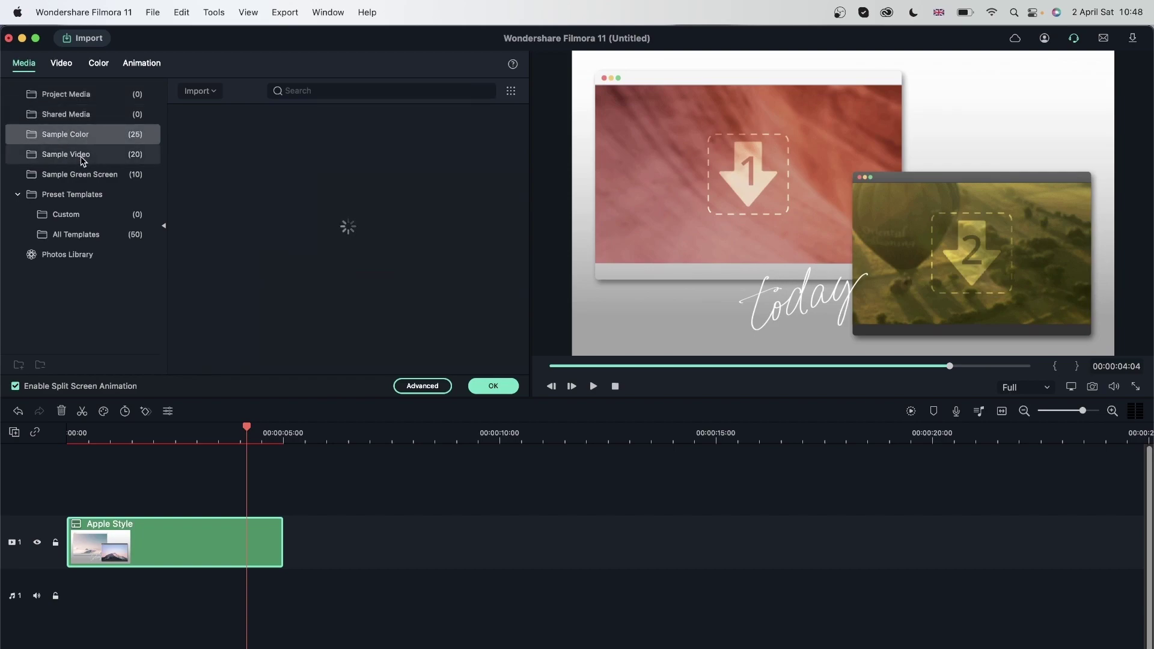
left_click(83, 157)
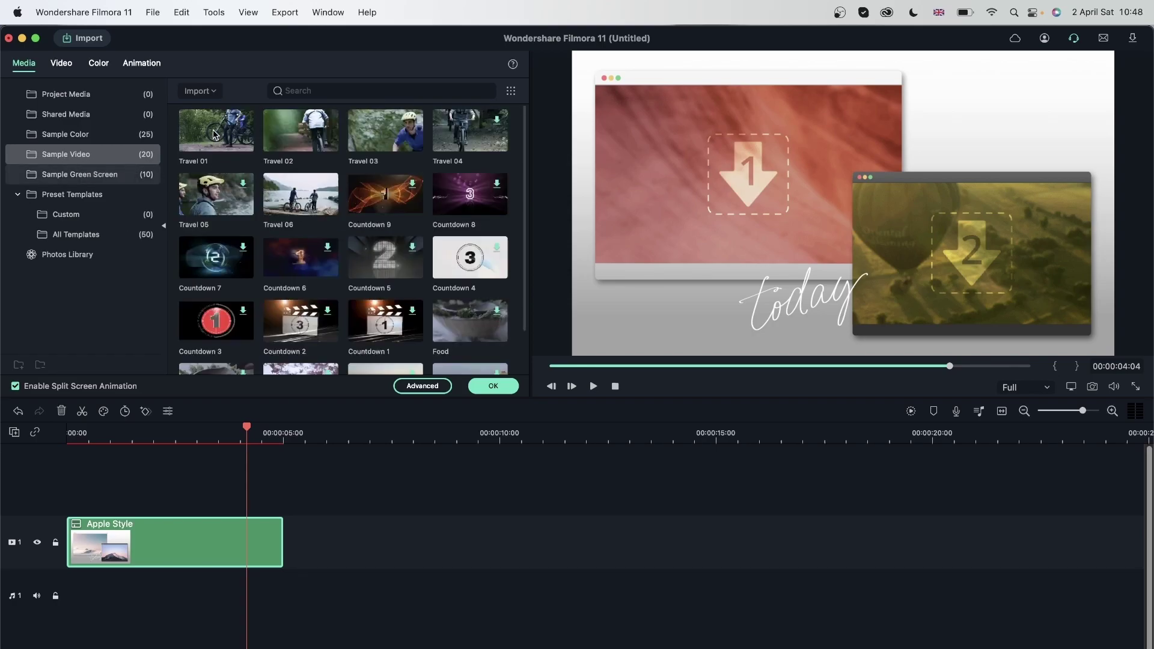
mouse_move(215, 134)
left_mouse_down()
mouse_move(740, 162)
mouse_move(737, 150)
left_mouse_up()
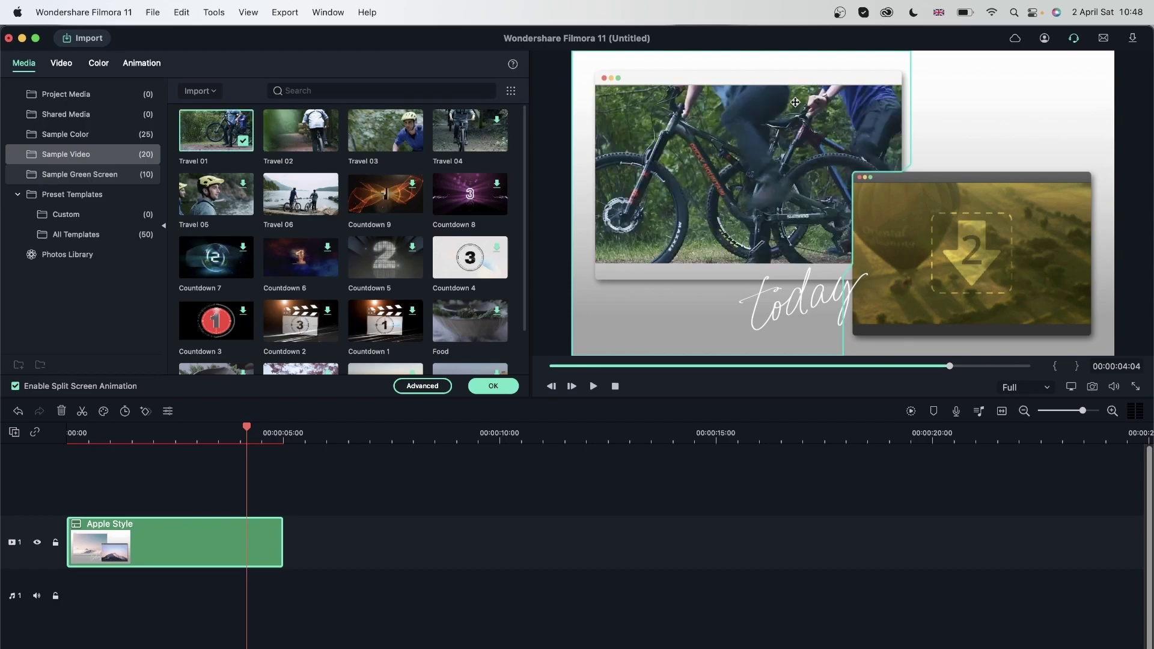
scroll(483, 289, "down", 2)
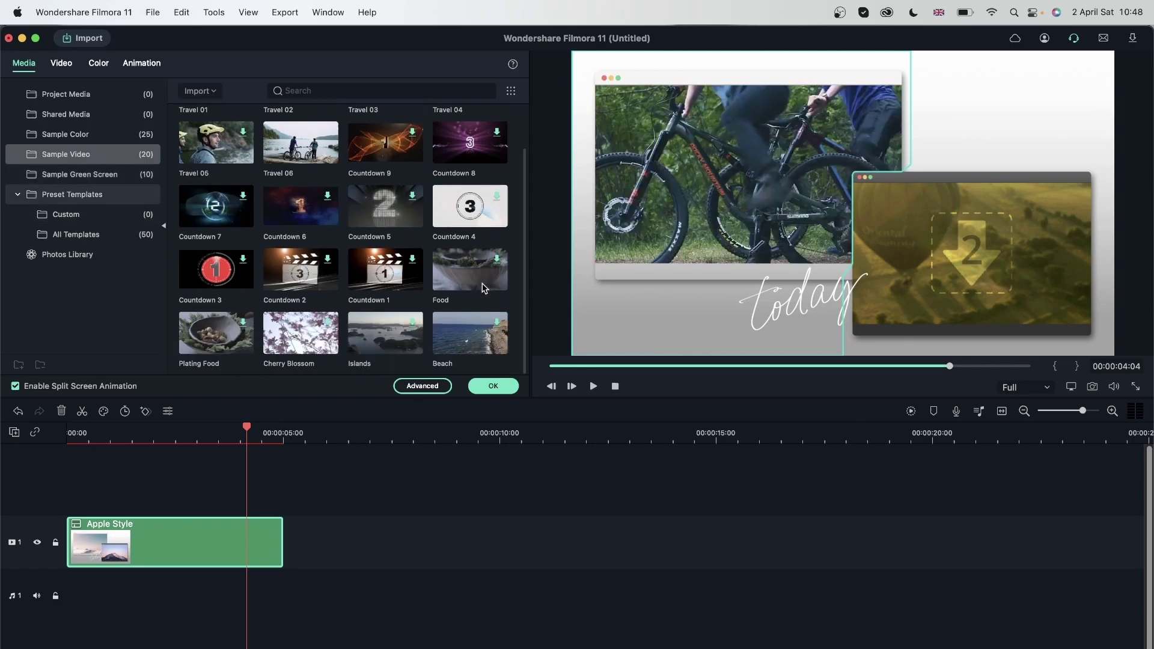
left_click(96, 134)
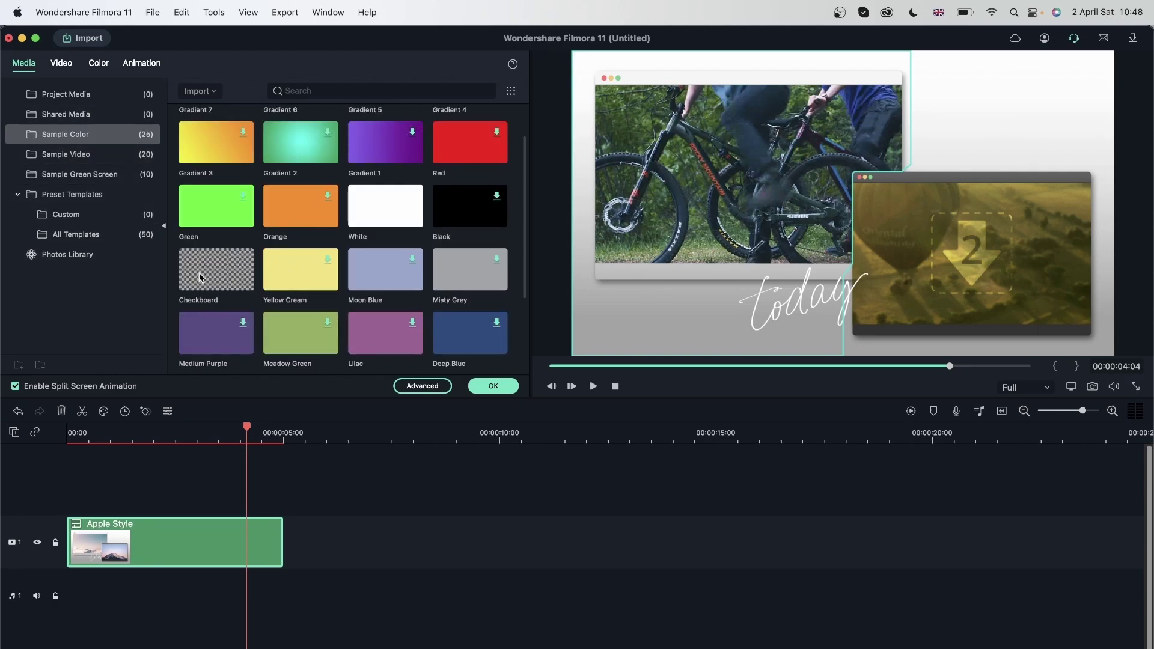
left_click_drag(200, 277, 1021, 264)
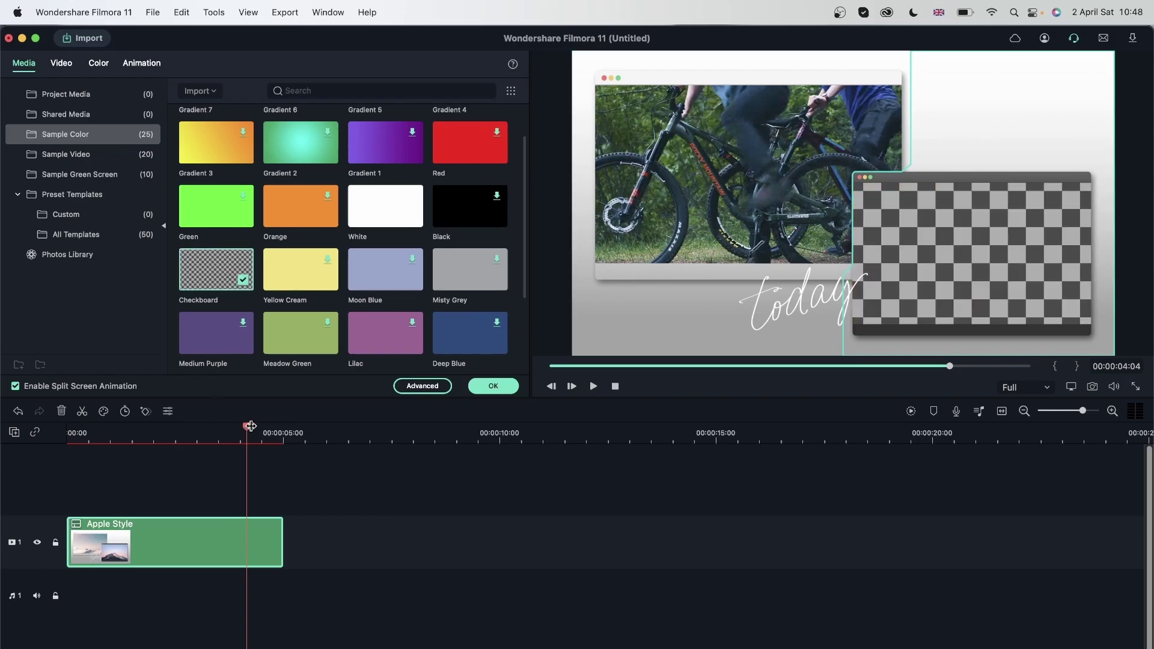
left_click_drag(246, 426, 67, 425)
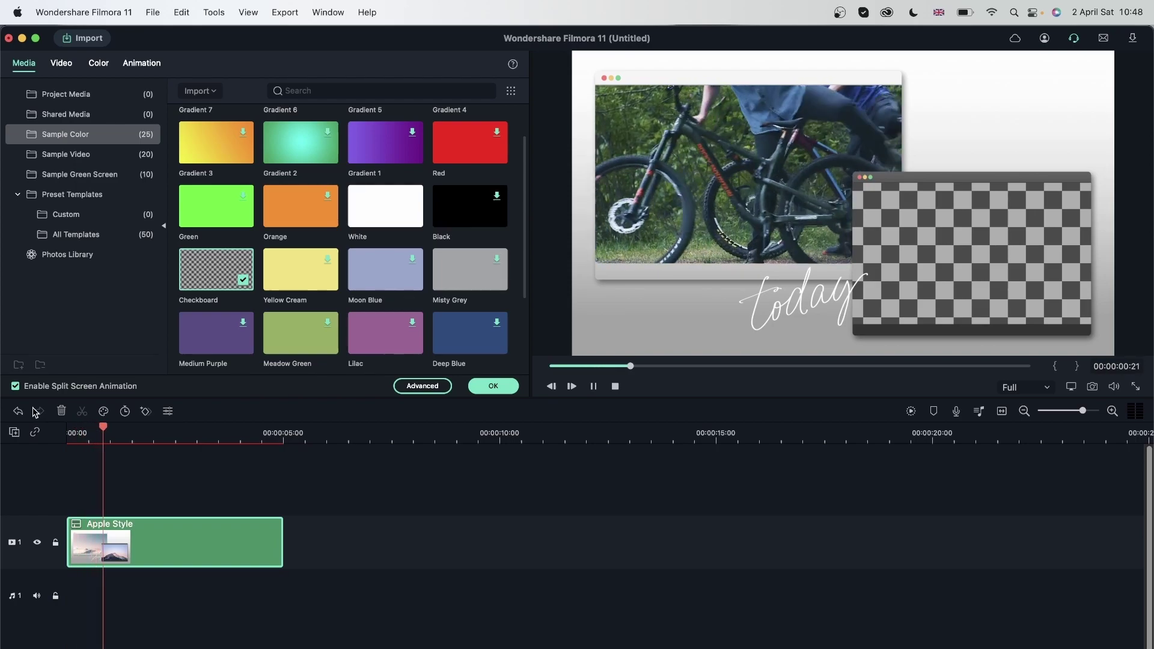
key("space")
left_click_drag(126, 522, 103, 521)
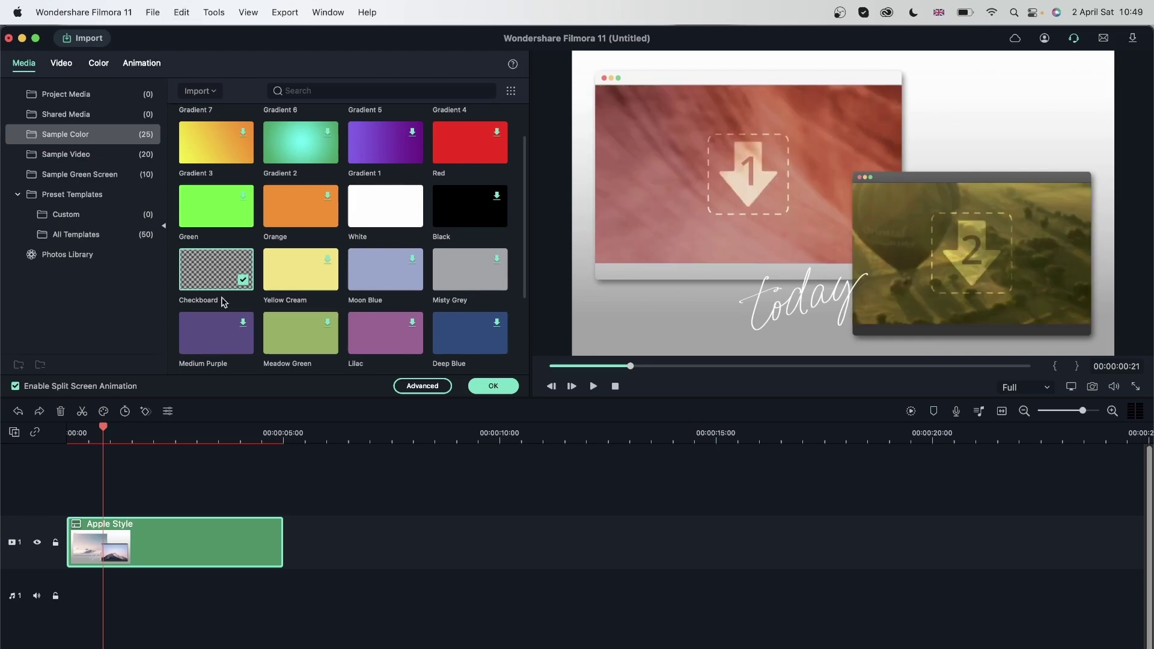
Step: Close the split-screen editor and show the downloaded stock media clips
left_click(106, 106)
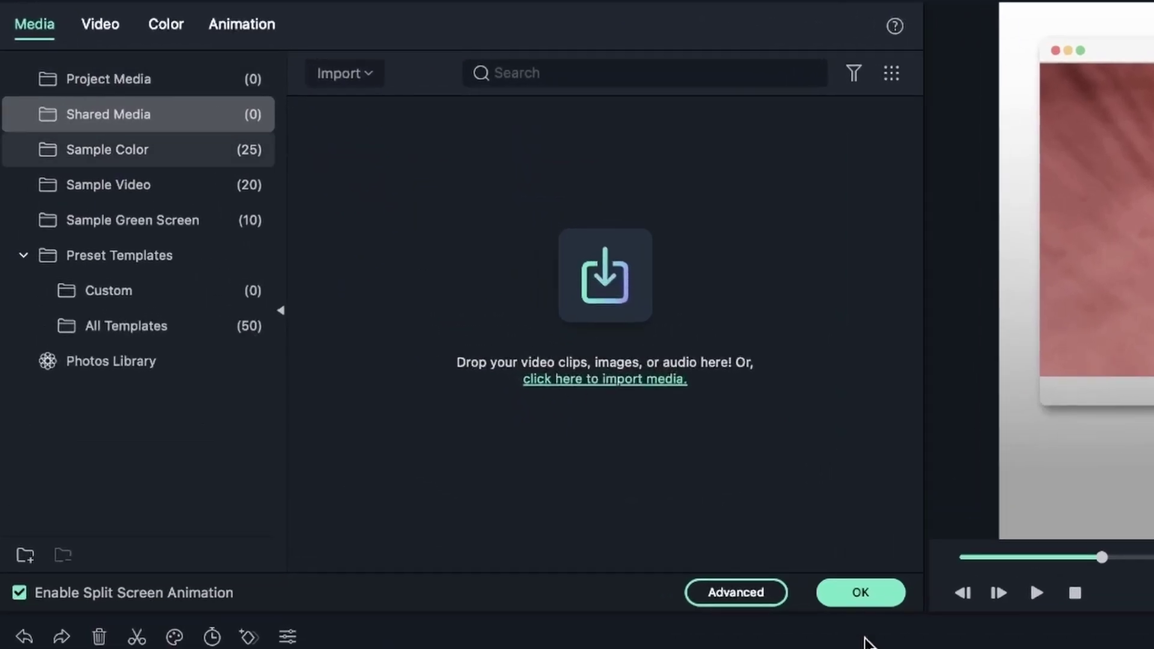
left_click(860, 596)
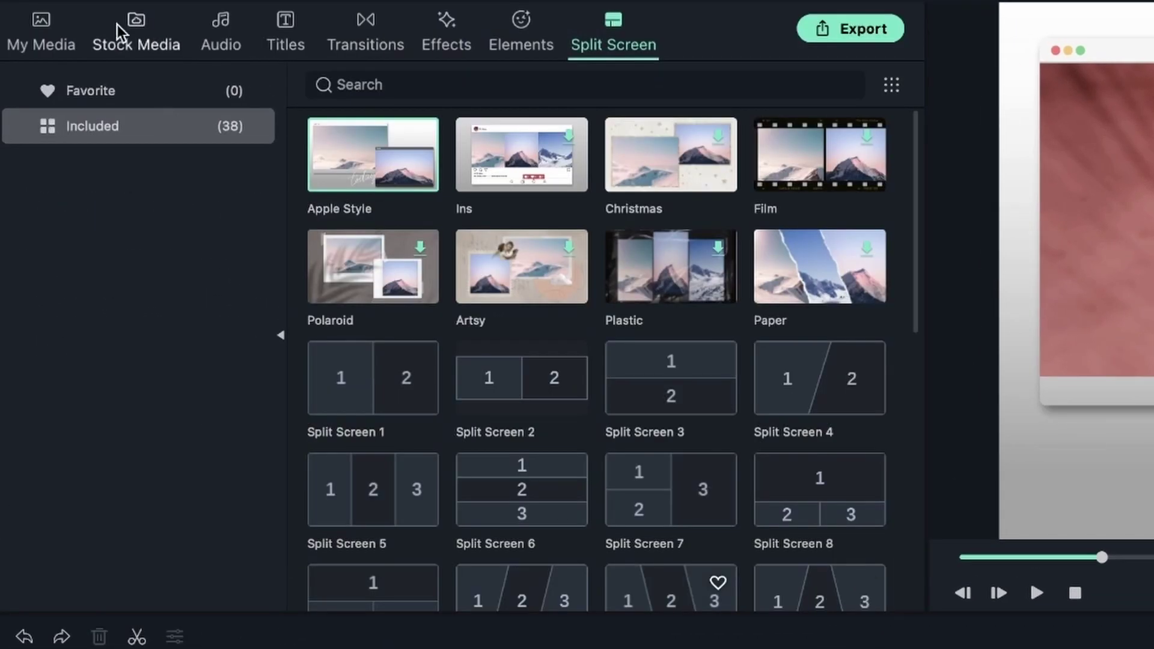
left_click(136, 32)
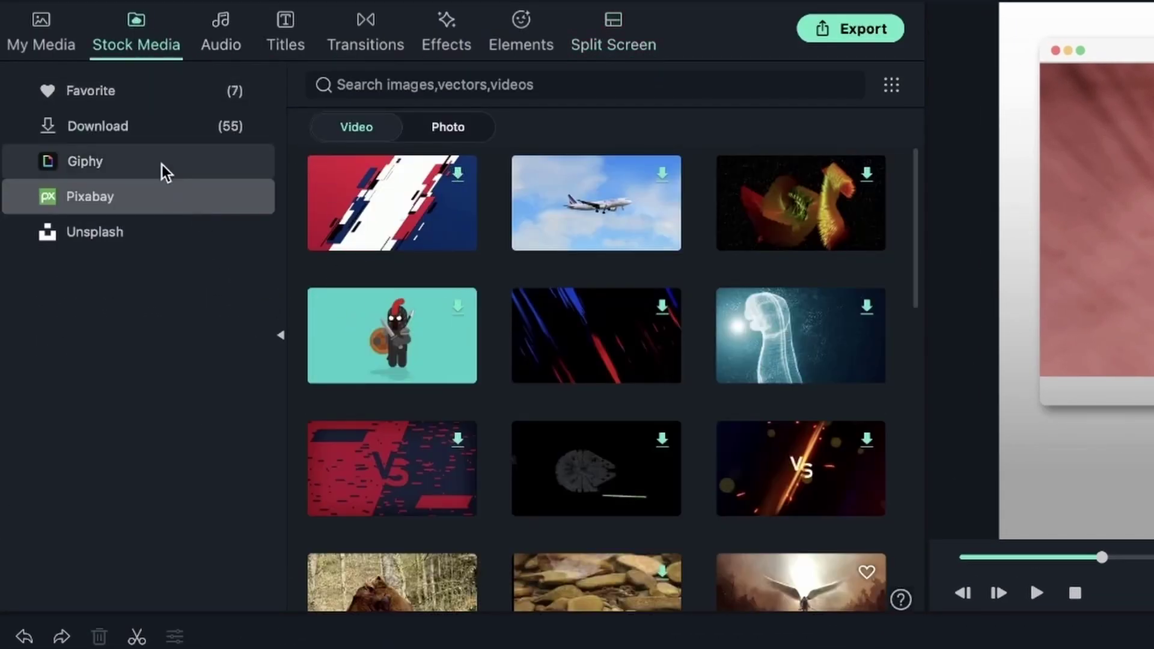
left_click(171, 128)
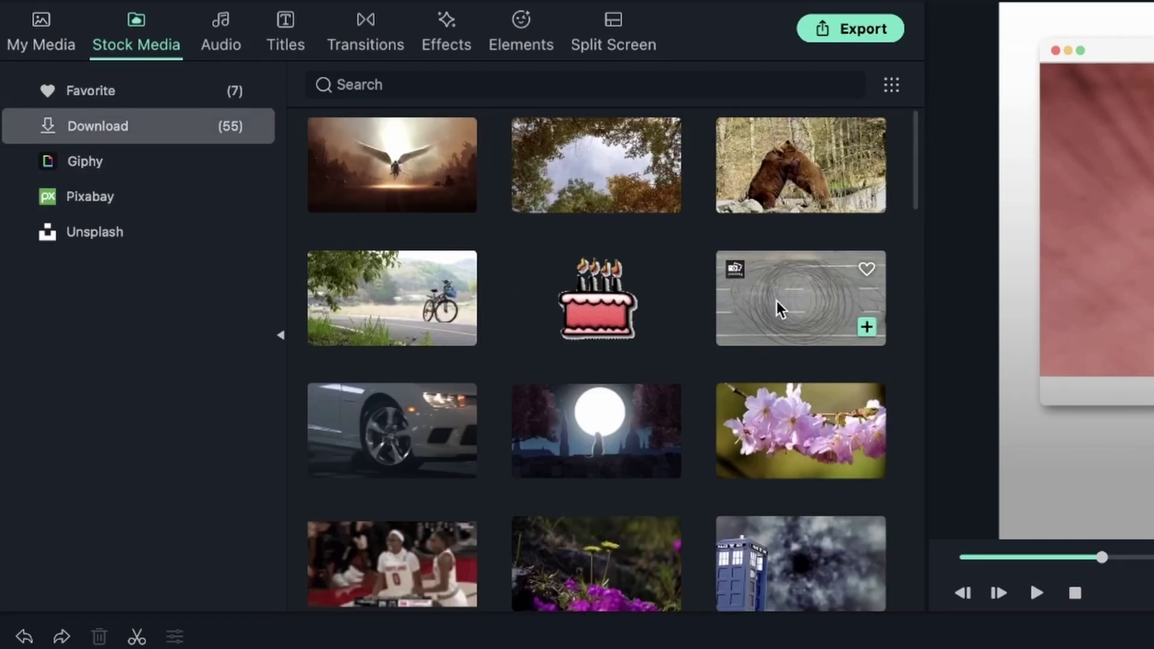
Step: Add the bear, basketball and wind-111652 stock clips to the timeline, then box-select them
left_click(867, 328)
left_click(677, 460)
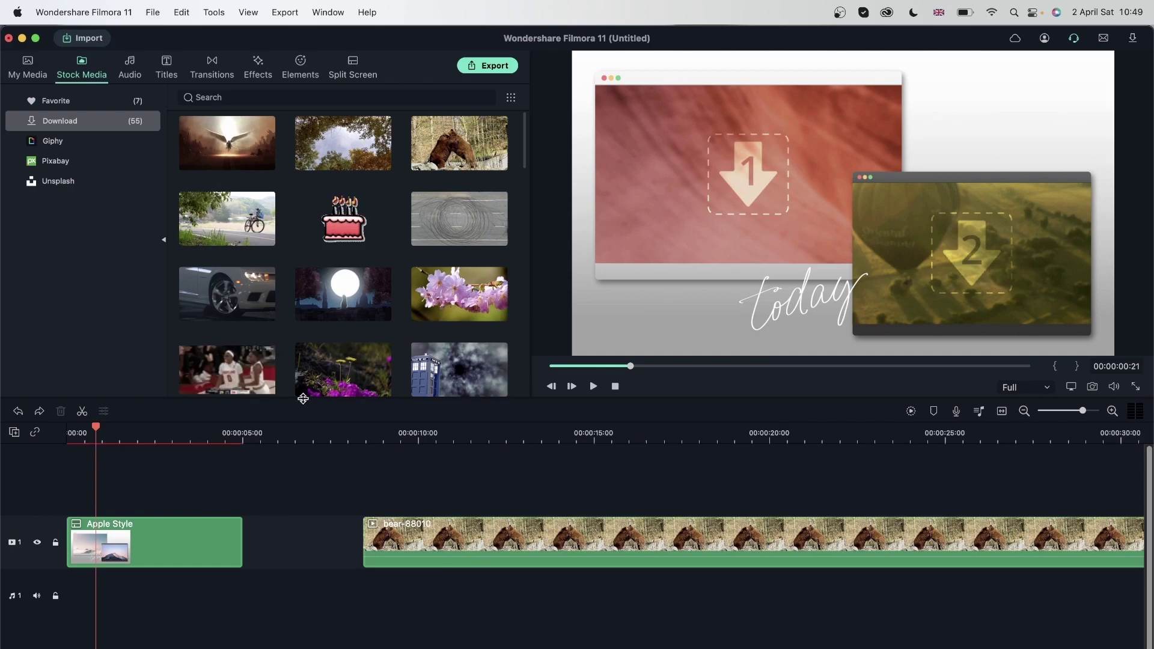
left_click_drag(227, 369, 413, 505)
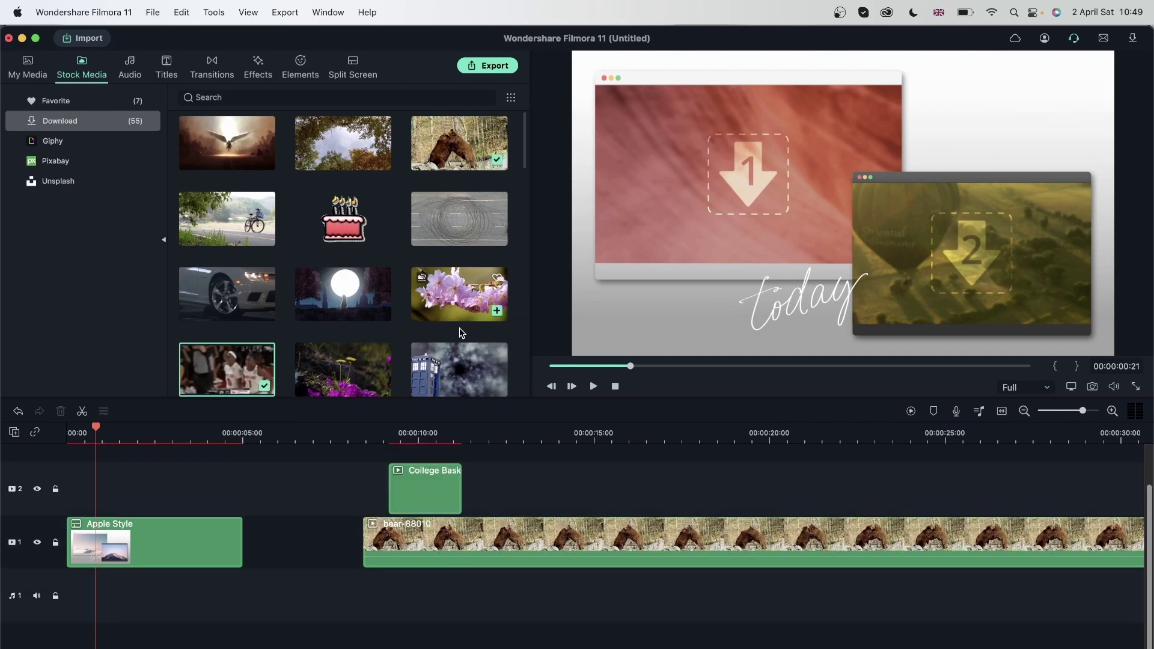
scroll(371, 328, "down", 2)
scroll(371, 328, "down", 5)
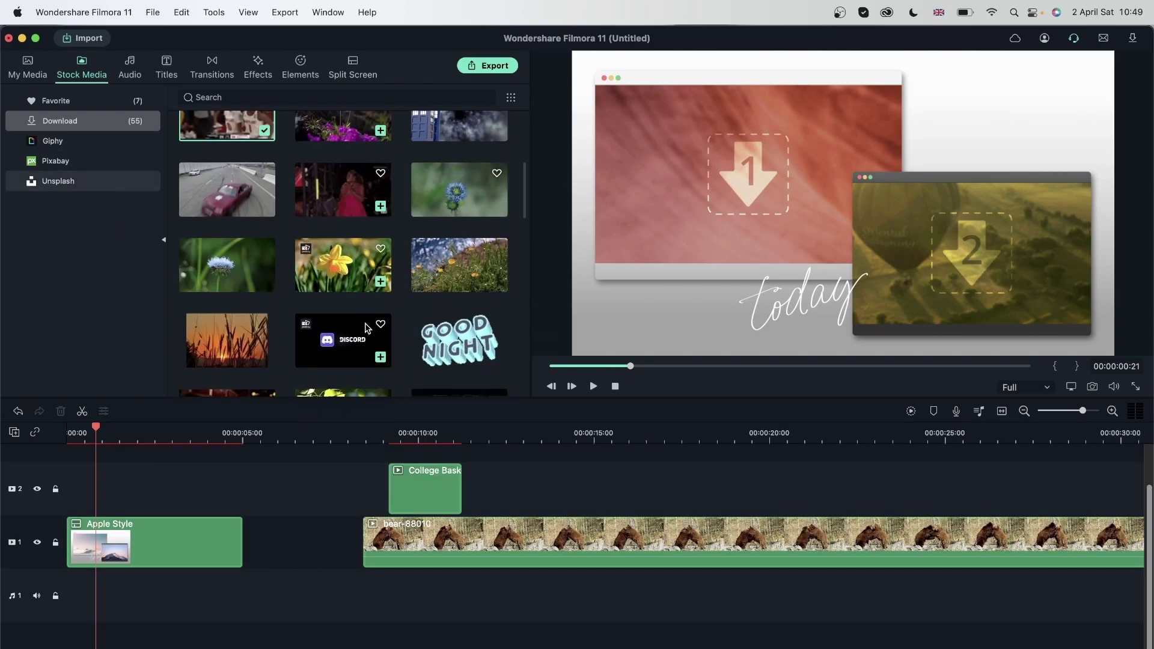
scroll(371, 328, "down", 5)
scroll(371, 328, "down", 5)
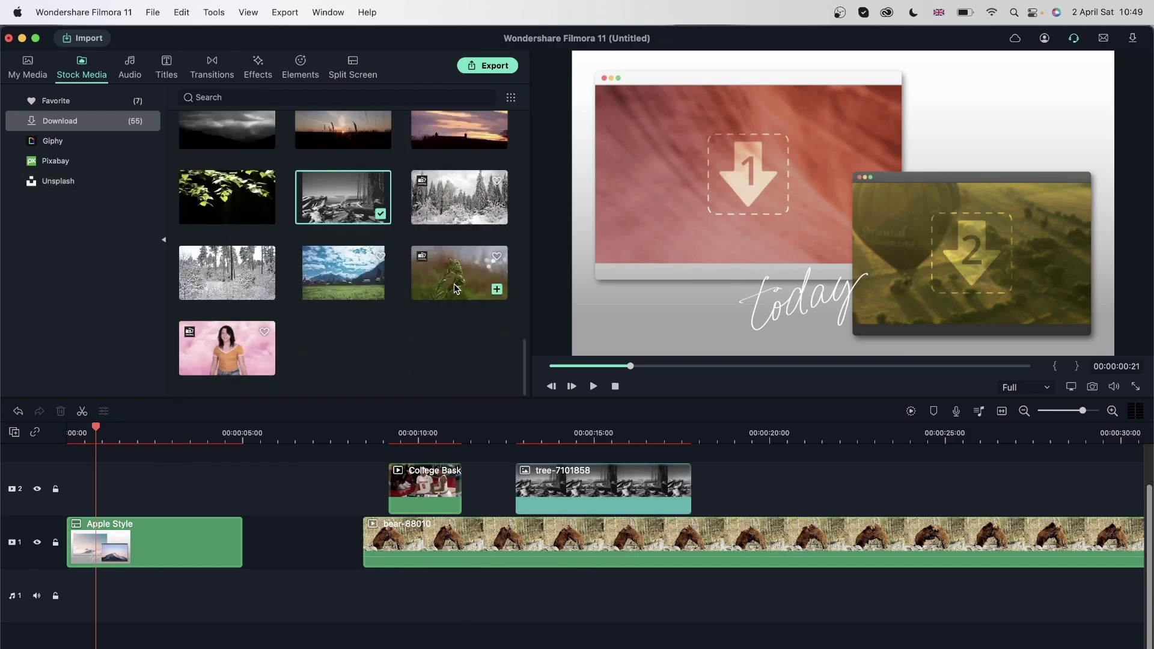
left_click_drag(459, 273, 721, 488)
left_click_drag(910, 647, 385, 472)
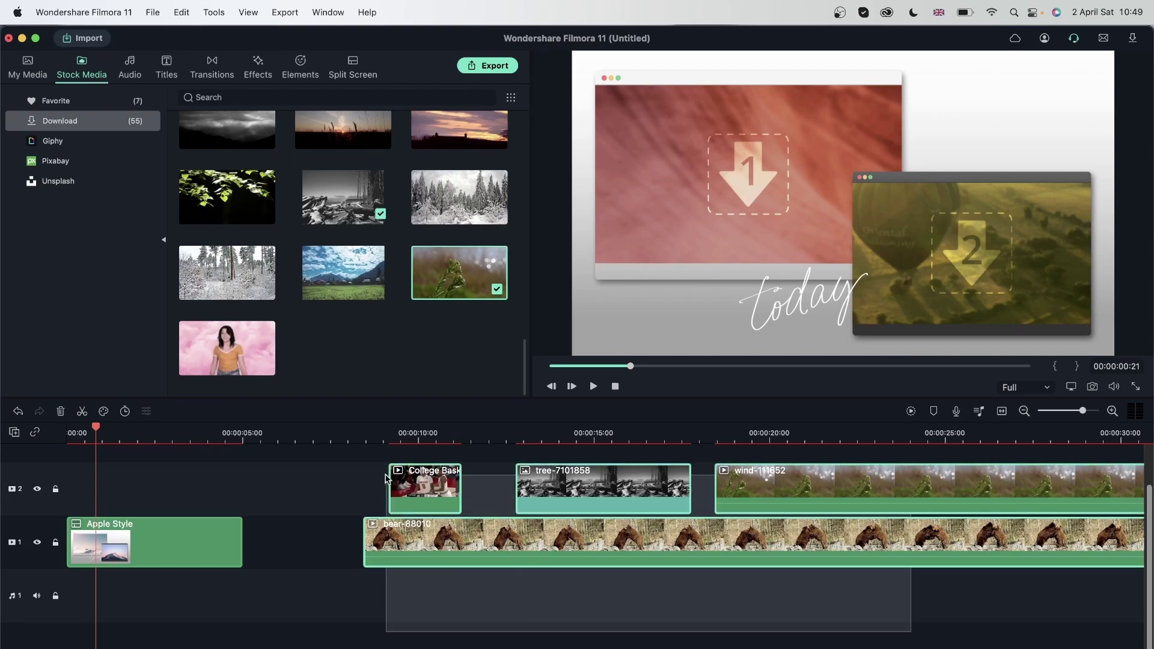
Step: Delete the stock clips and put wind-111652 from Project Media into Apple Style's second frame
left_click(62, 412)
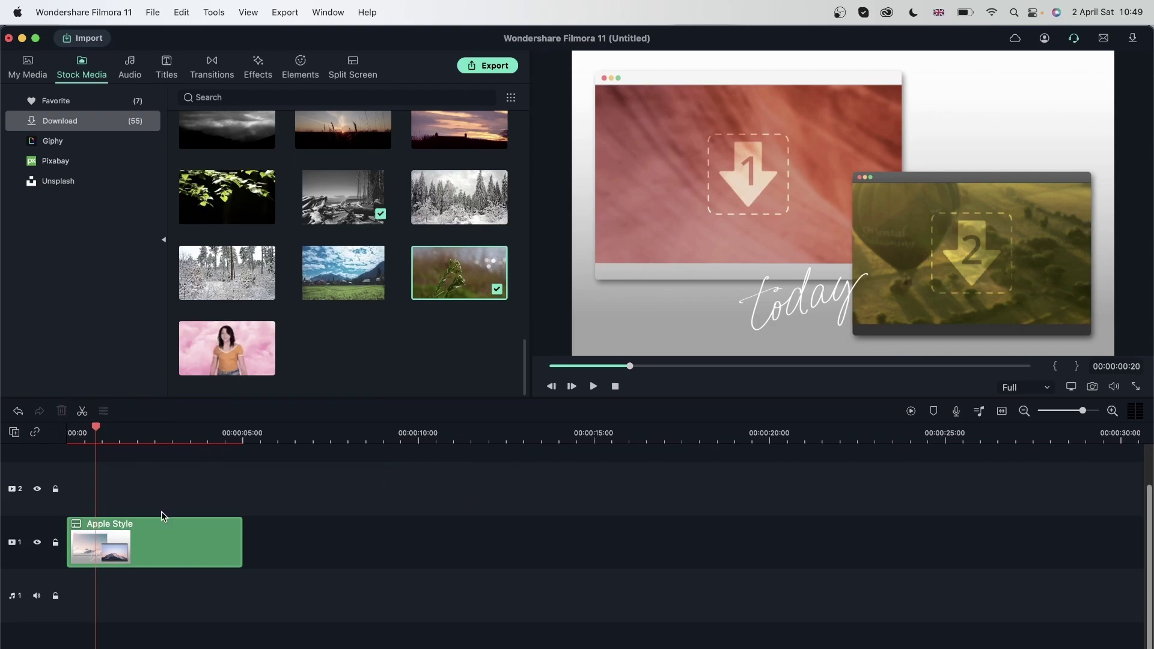
double_click(135, 546)
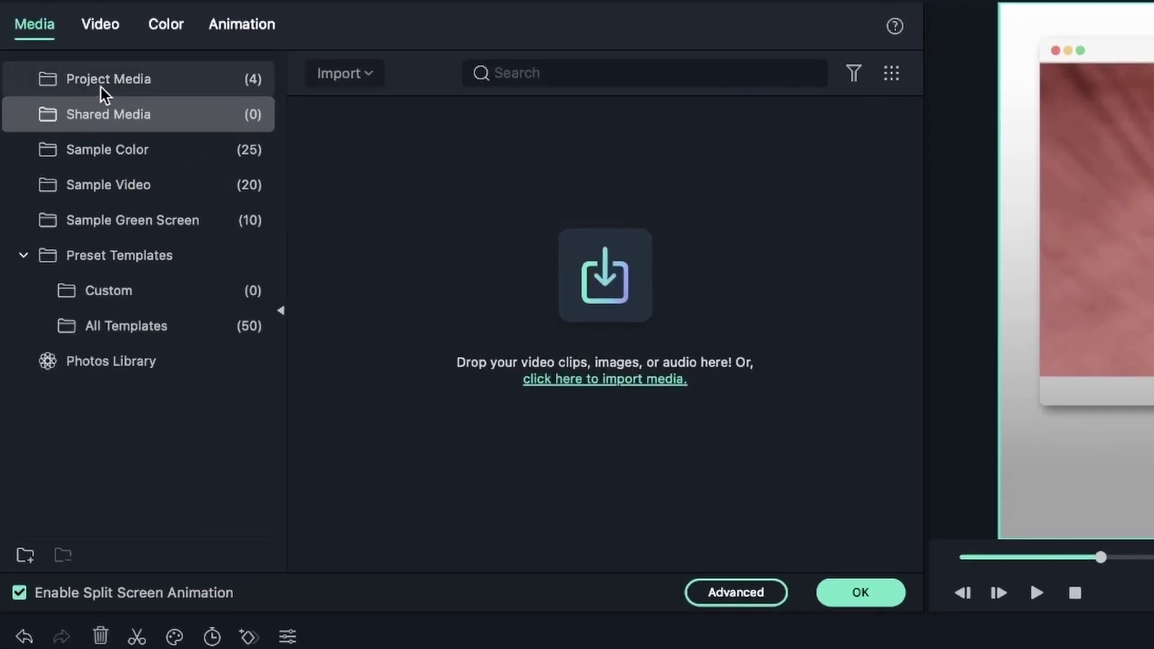
left_click(142, 81)
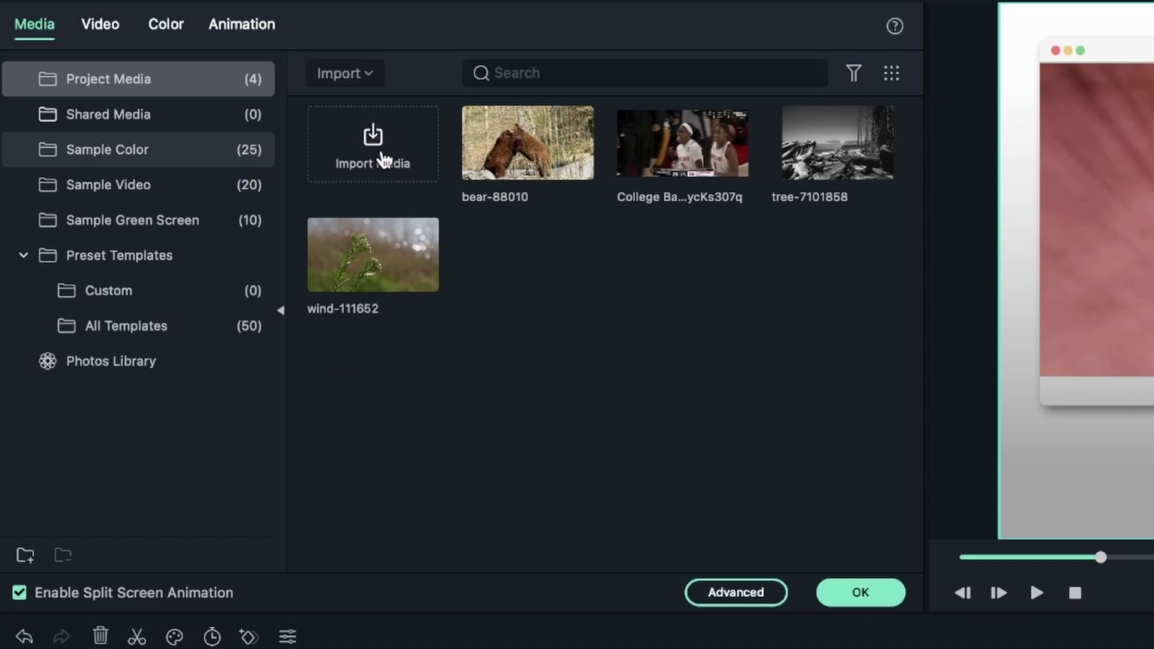
left_click(364, 65)
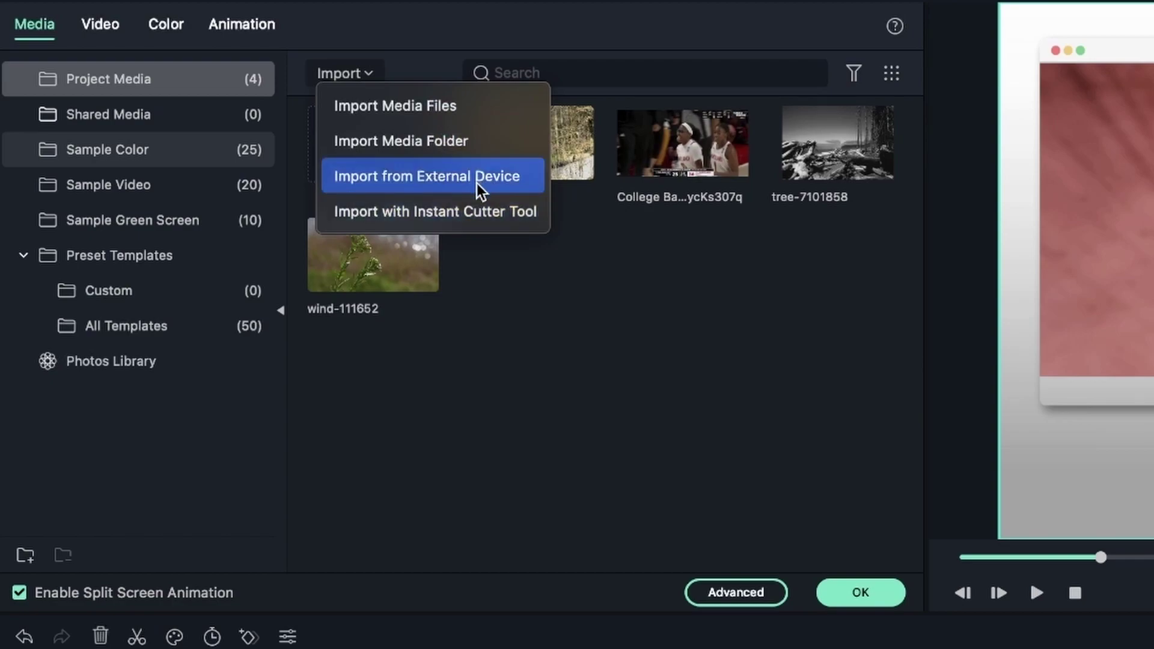
left_click(501, 243)
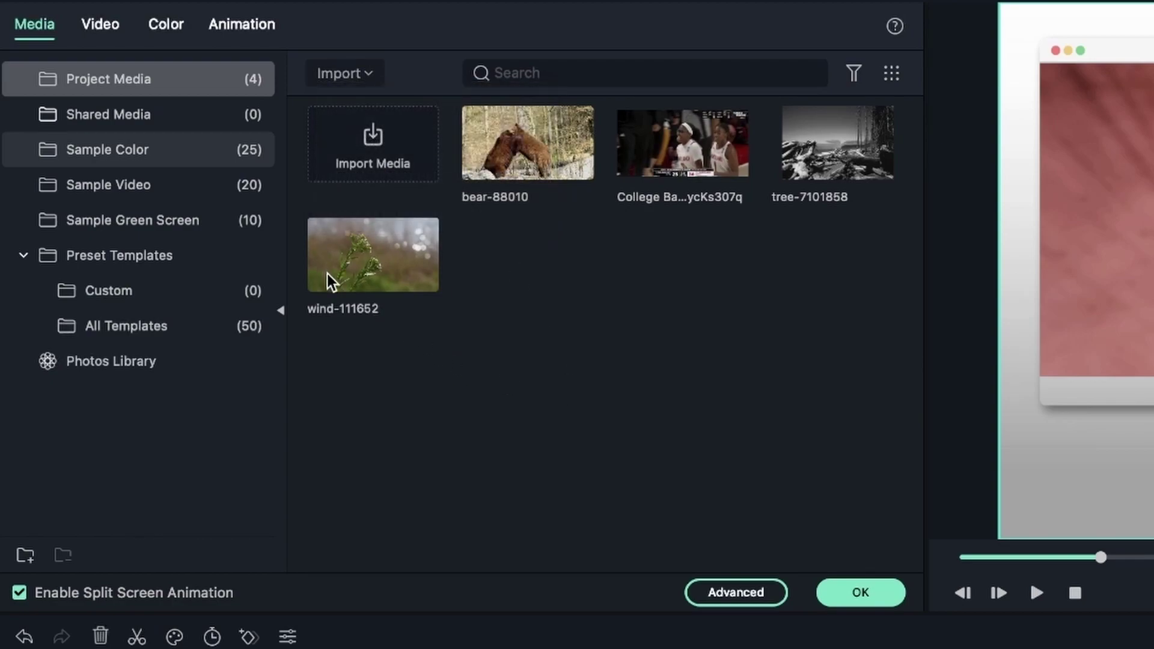
left_click_drag(336, 255, 364, 286)
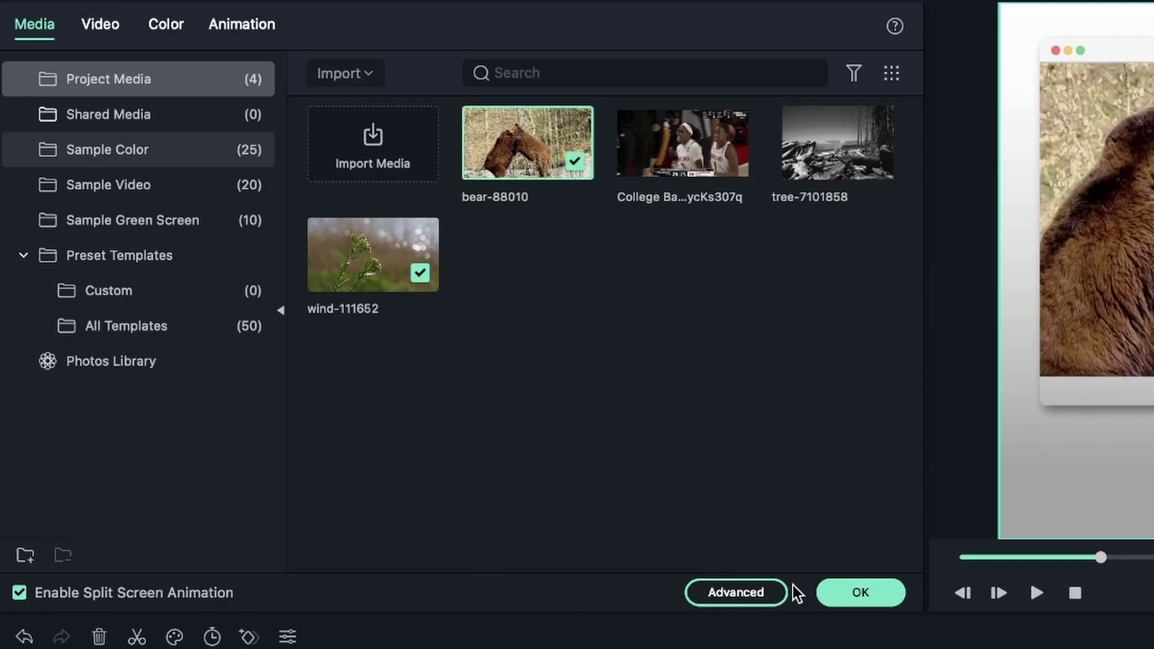
Step: Confirm the split screen, play the preview, then undo both media placements
left_click(868, 592)
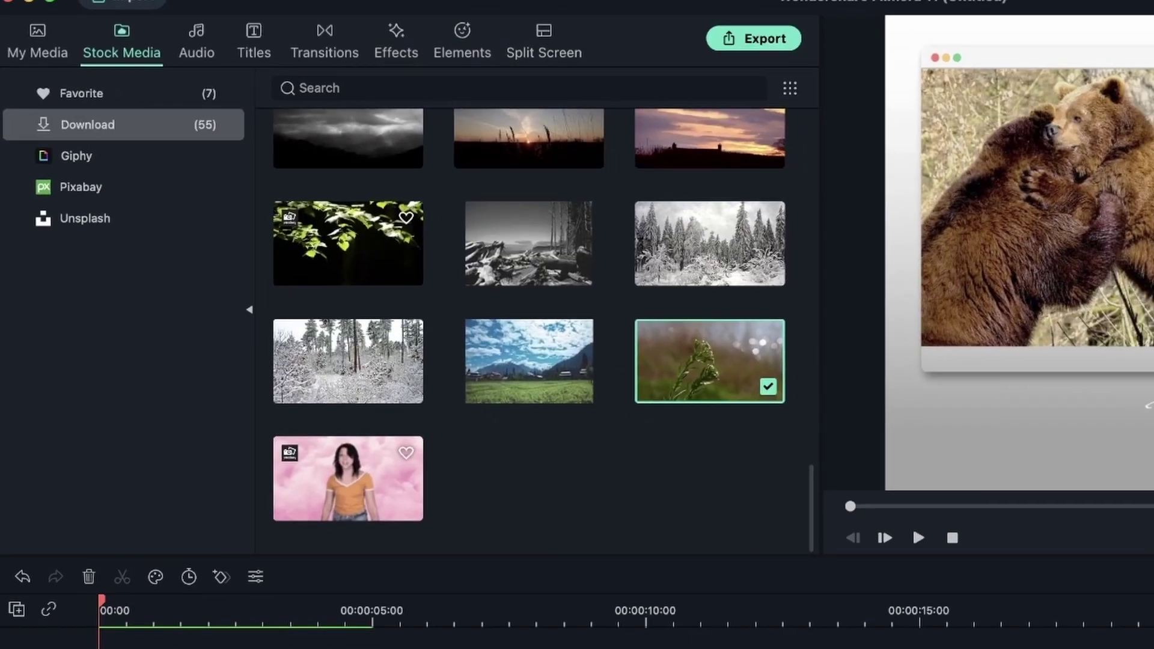
key("space")
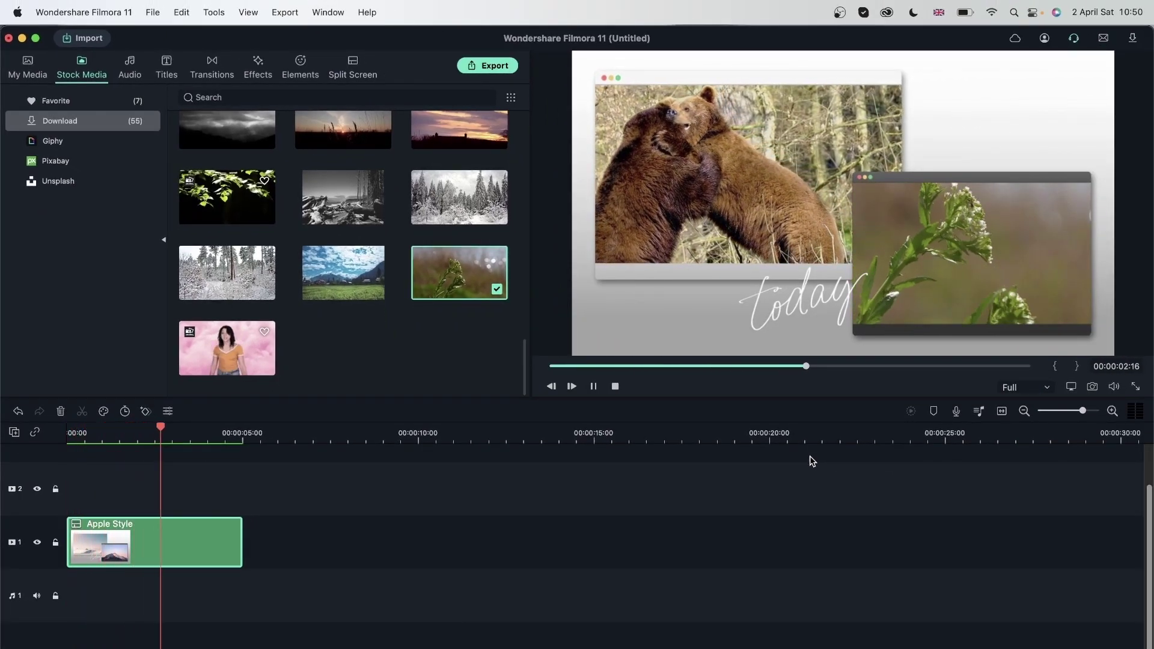
left_click(156, 540)
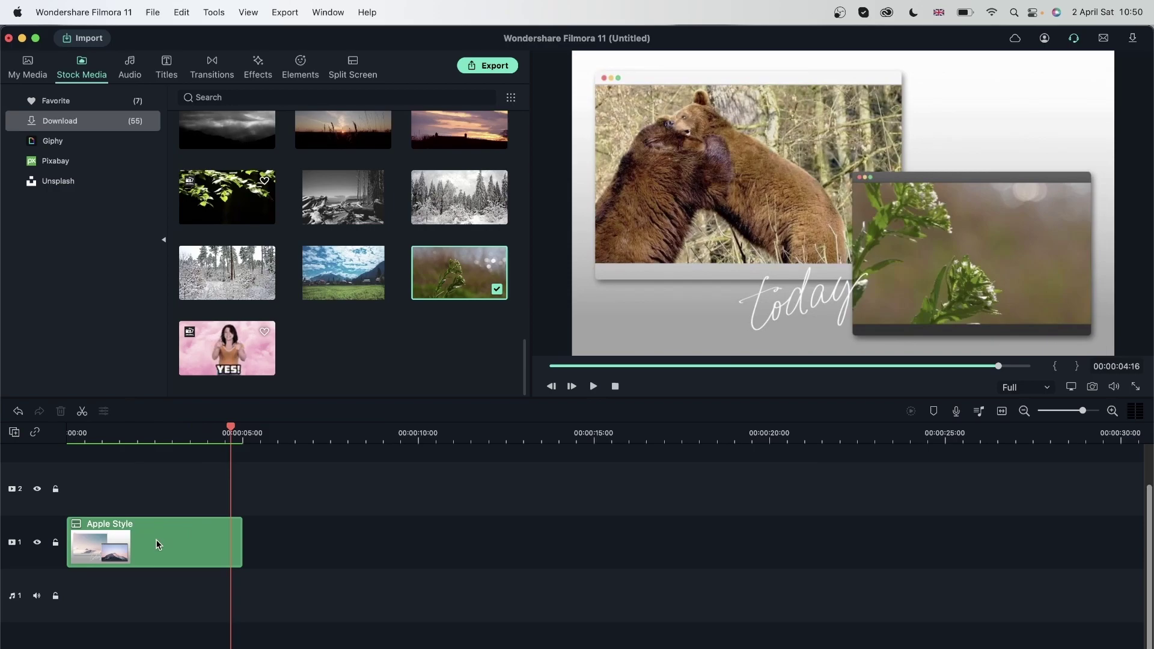
key("super+z")
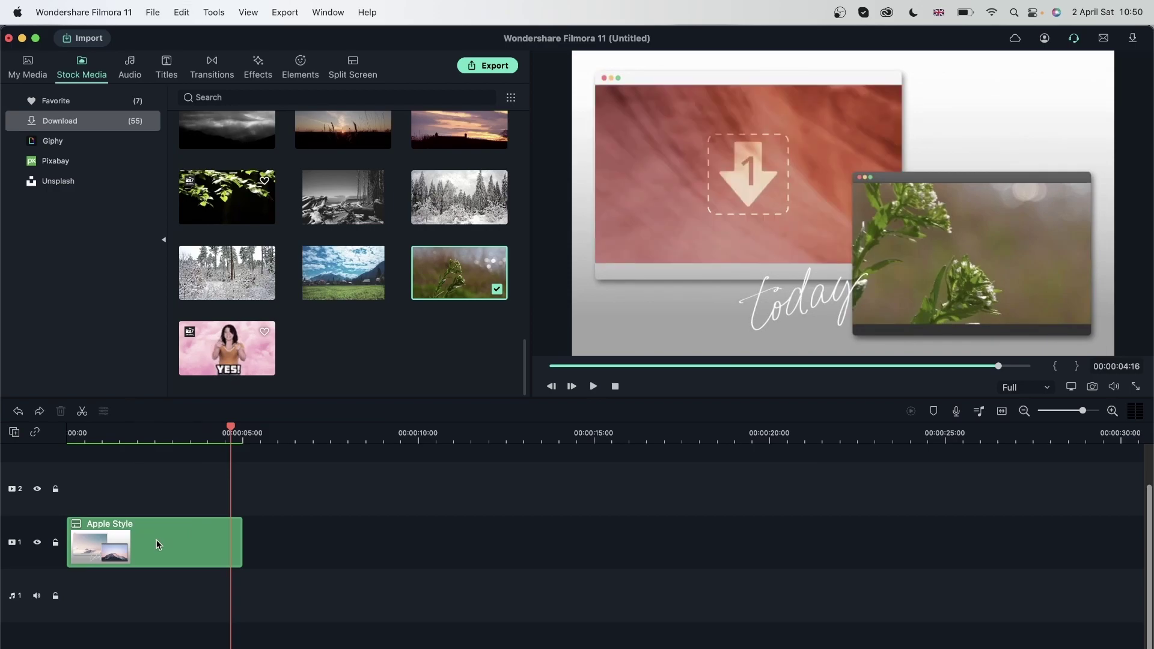
key("super+z")
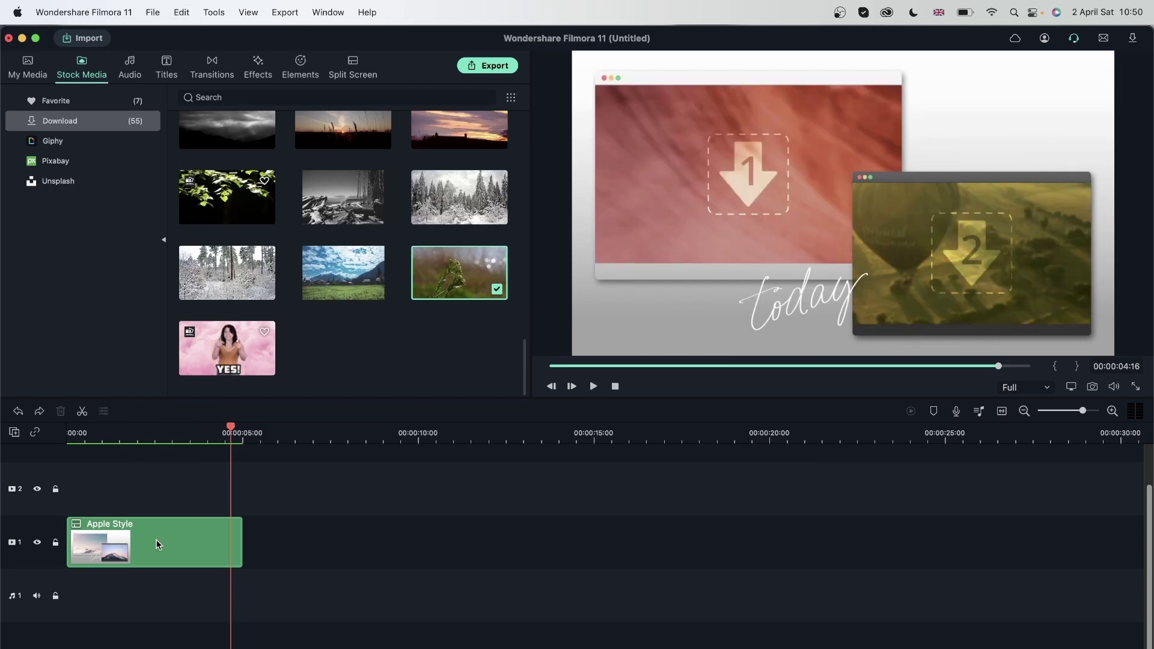
Step: Place the basketball clip in frame 1 and tree-7101858 in frame 2 of Apple Style
double_click(156, 539)
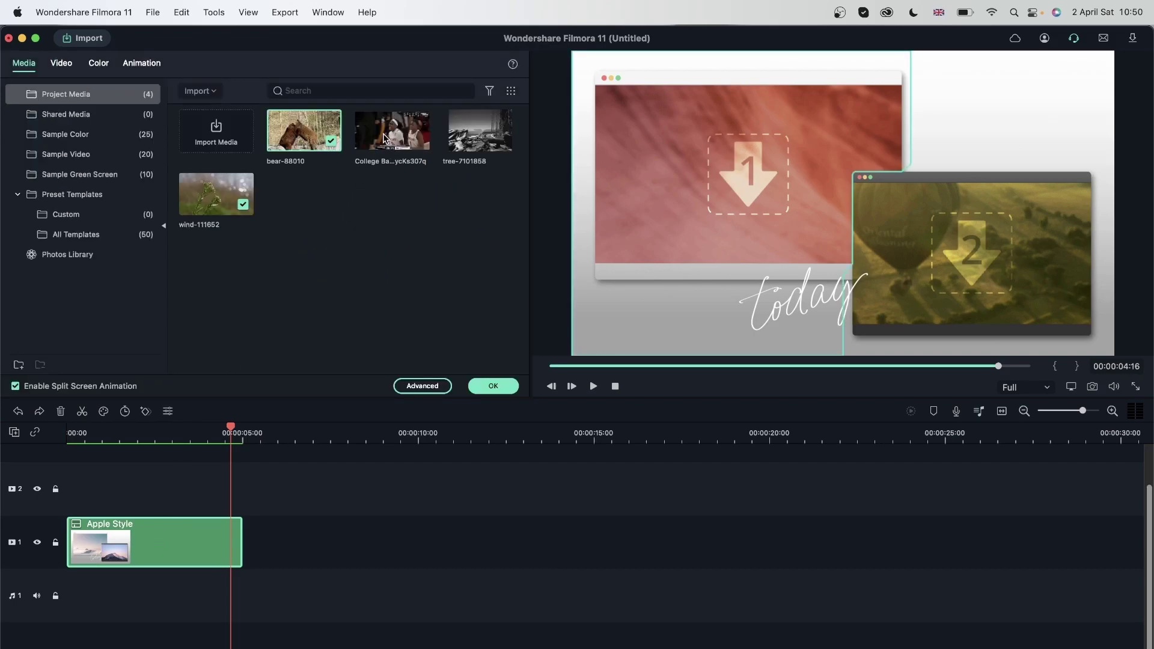
left_click_drag(383, 137, 754, 171)
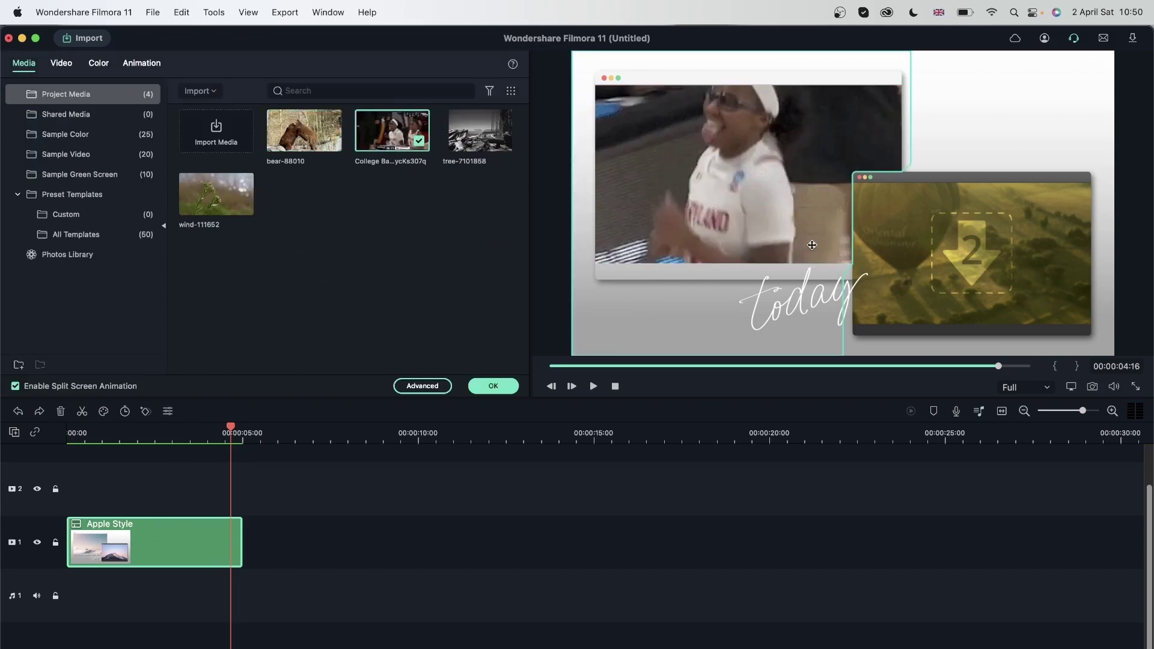
left_click_drag(475, 136, 981, 250)
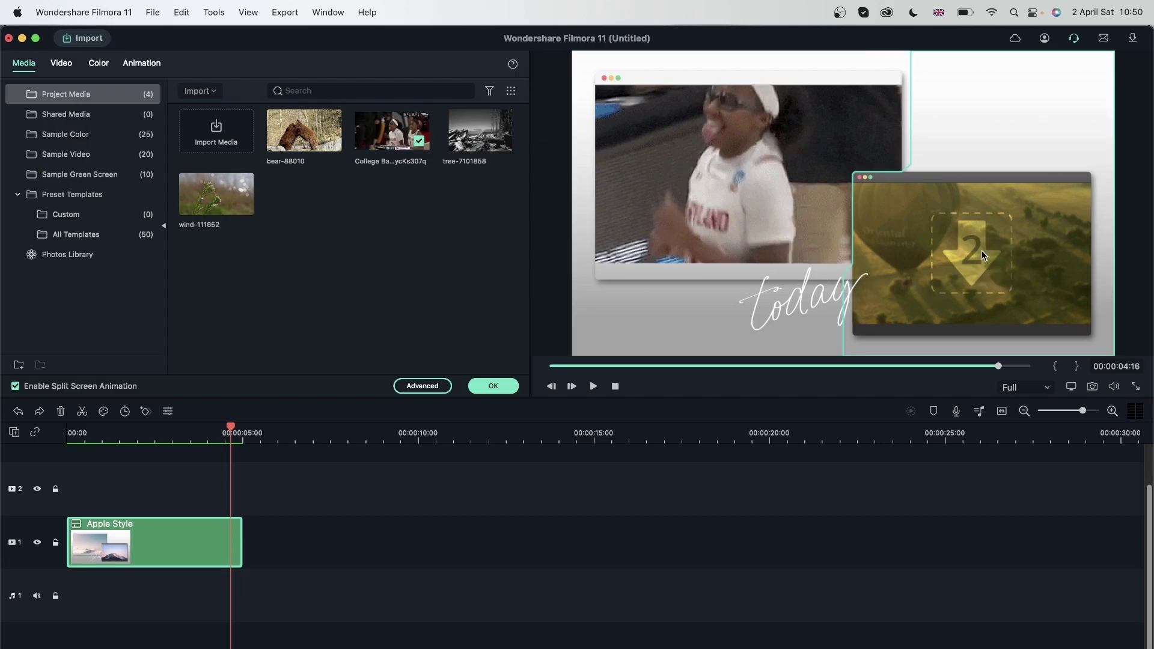
Step: Preview from the start and shorten the Apple Style clip to about 1.5 seconds
left_click(93, 428)
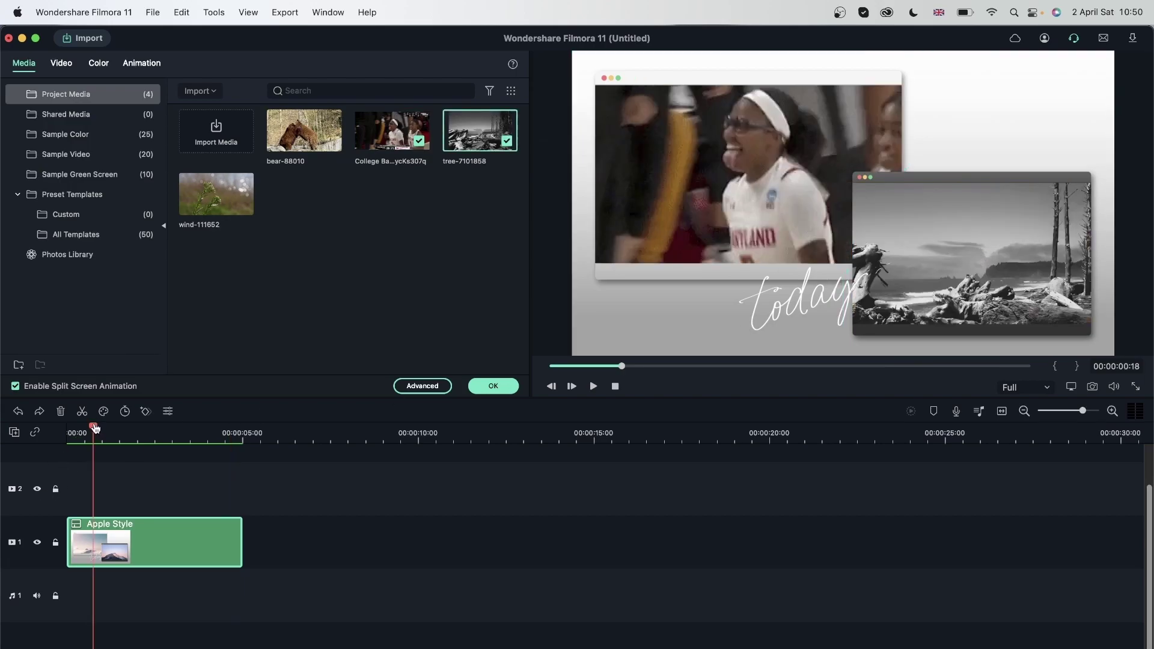
left_click_drag(94, 428, 19, 428)
key("space")
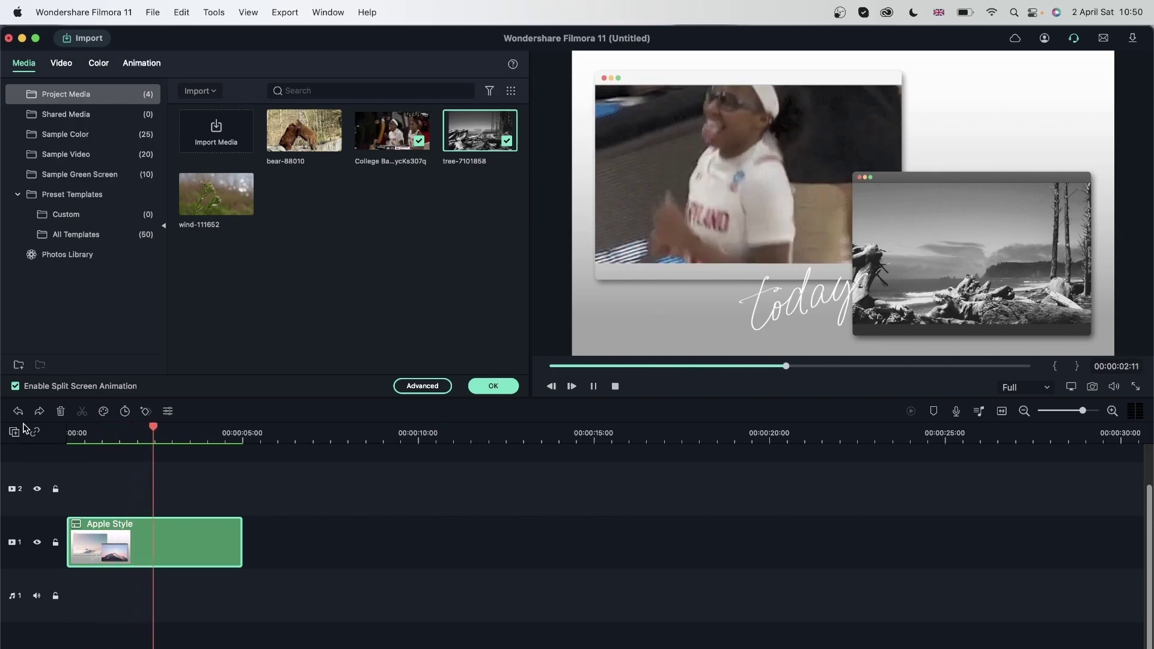
key("space")
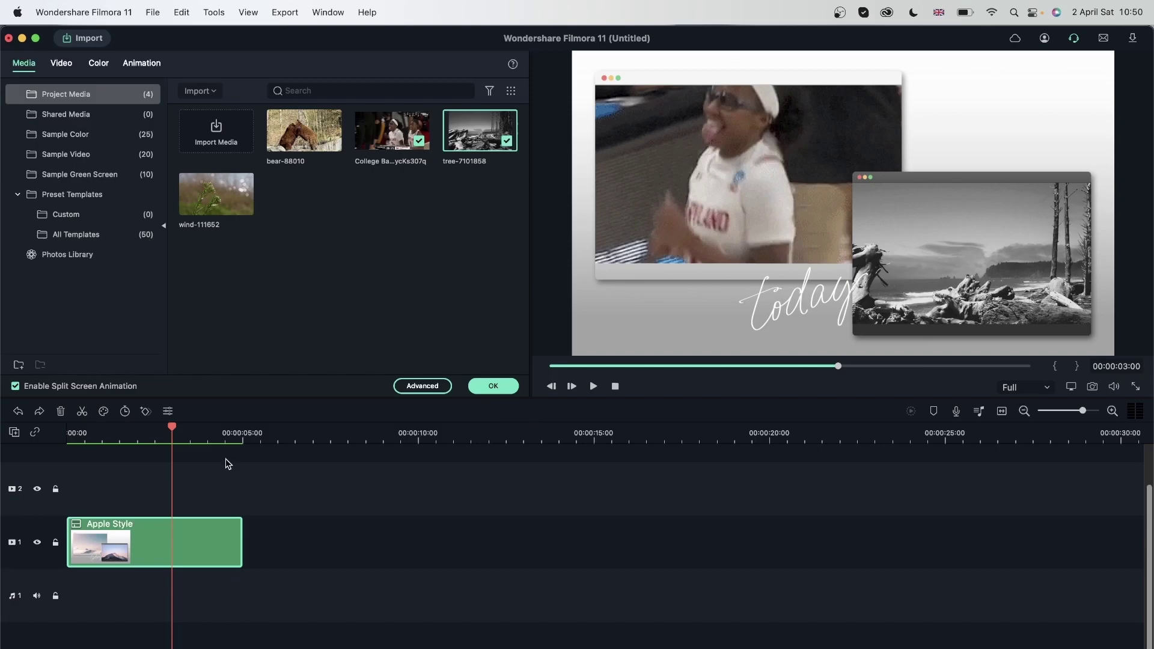
left_click_drag(172, 432, 137, 432)
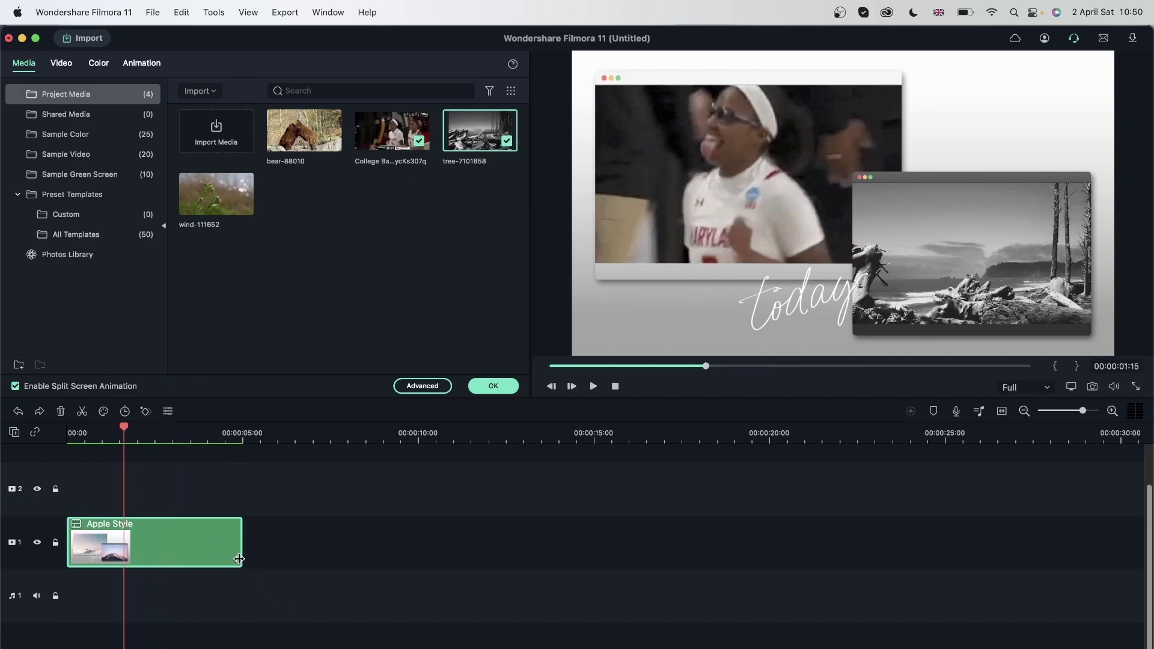
left_click_drag(239, 558, 123, 556)
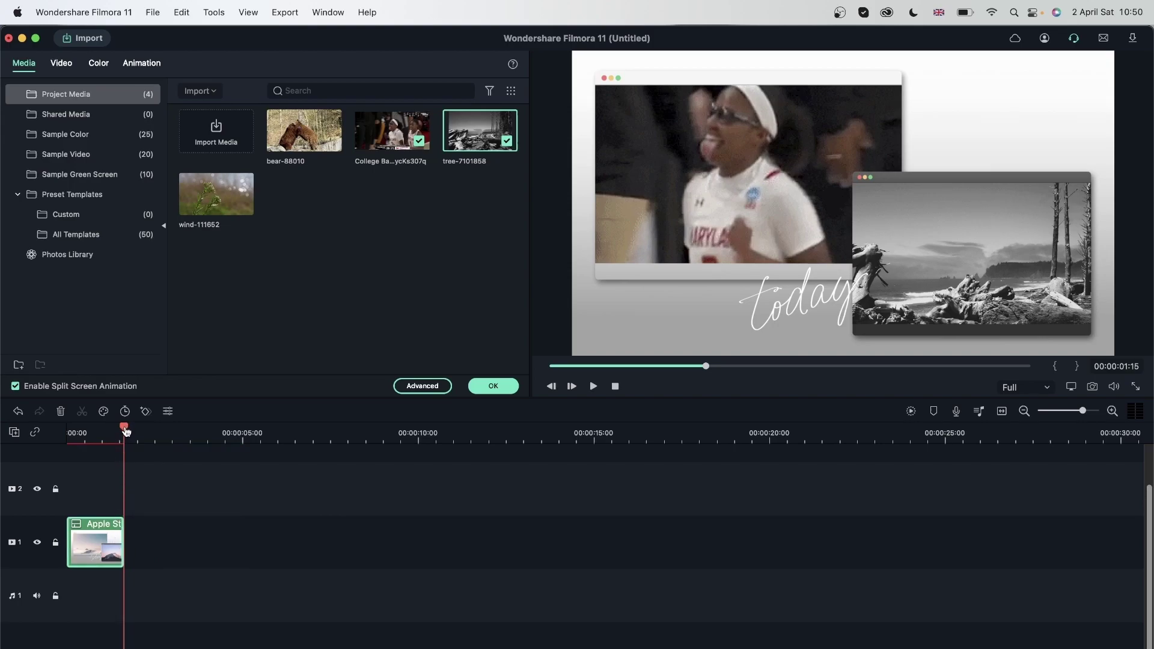
key("space")
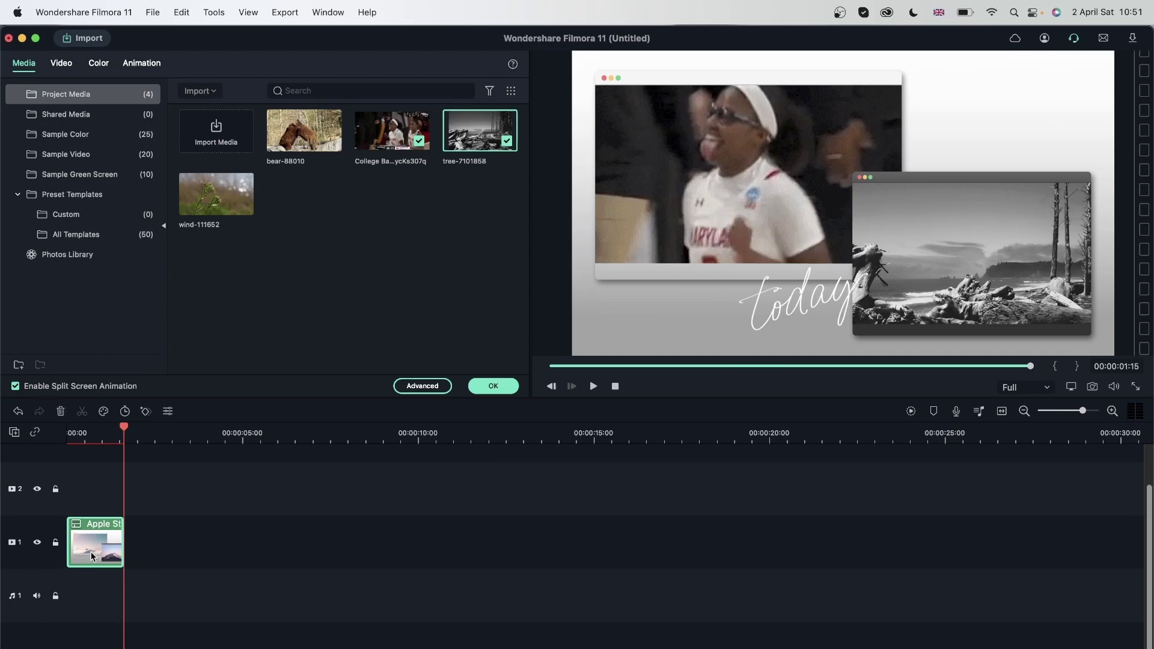
Step: Undo the trim and media, then put tree-7101858 into the split-screen frames
key("super+z")
key("super+z")
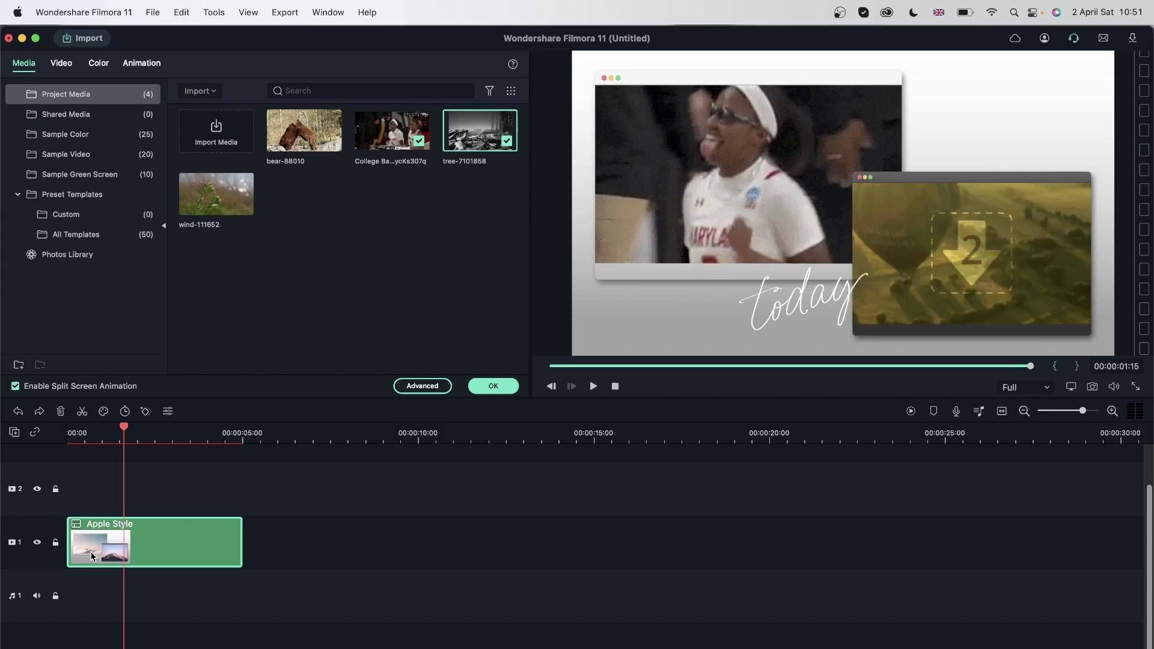
key("super+z")
left_click_drag(483, 144, 967, 263)
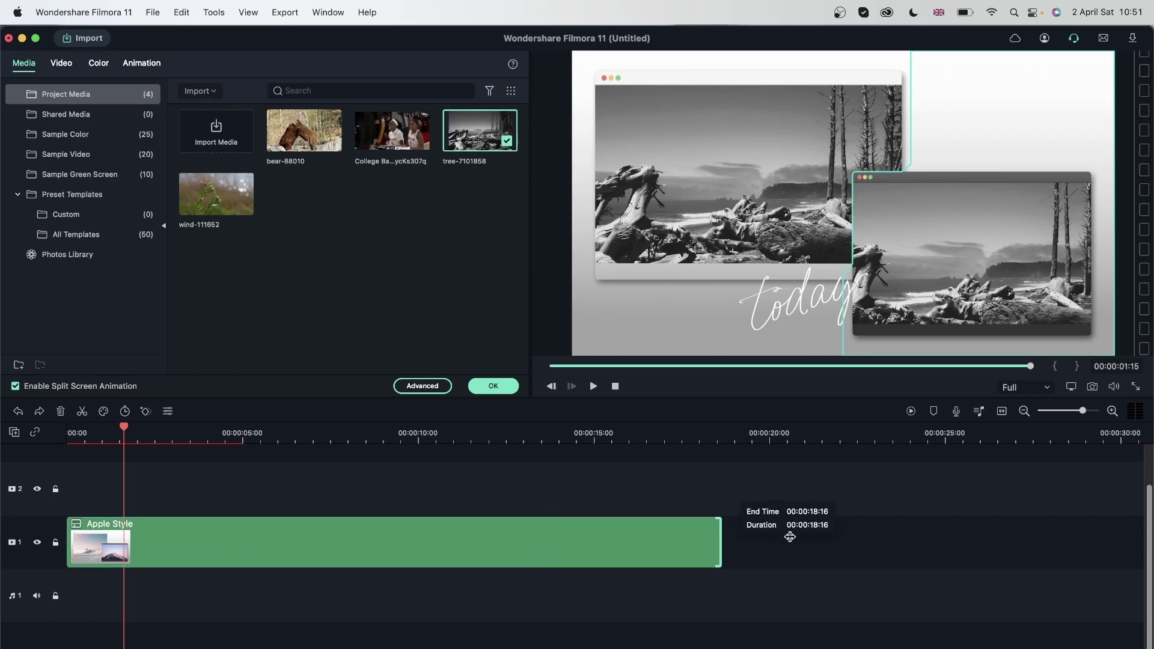
Step: Lengthen the Apple Style clip, then trim its end to the playhead
left_click_drag(241, 542, 1132, 542)
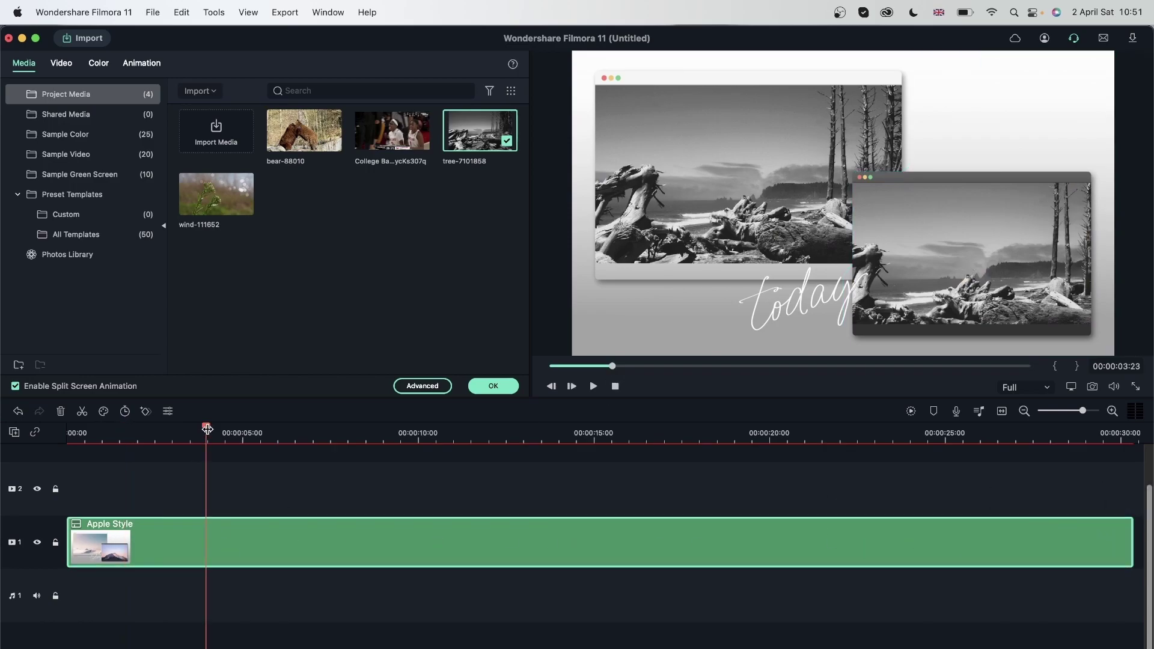
mouse_move(206, 435)
left_mouse_down()
mouse_move(849, 442)
mouse_move(859, 471)
mouse_move(1068, 463)
mouse_move(104, 533)
mouse_move(193, 533)
left_mouse_up()
key("alt+bracketright")
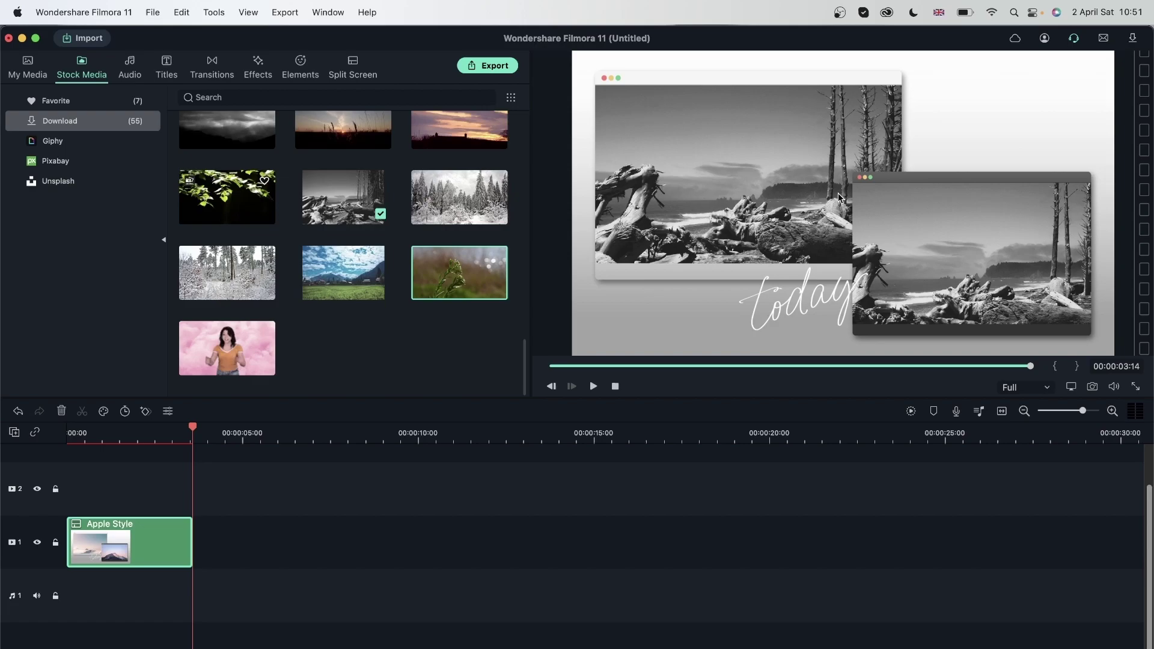
Step: Drop the wind-111652 flower clip into the Apple Style split-screen frames
double_click(837, 193)
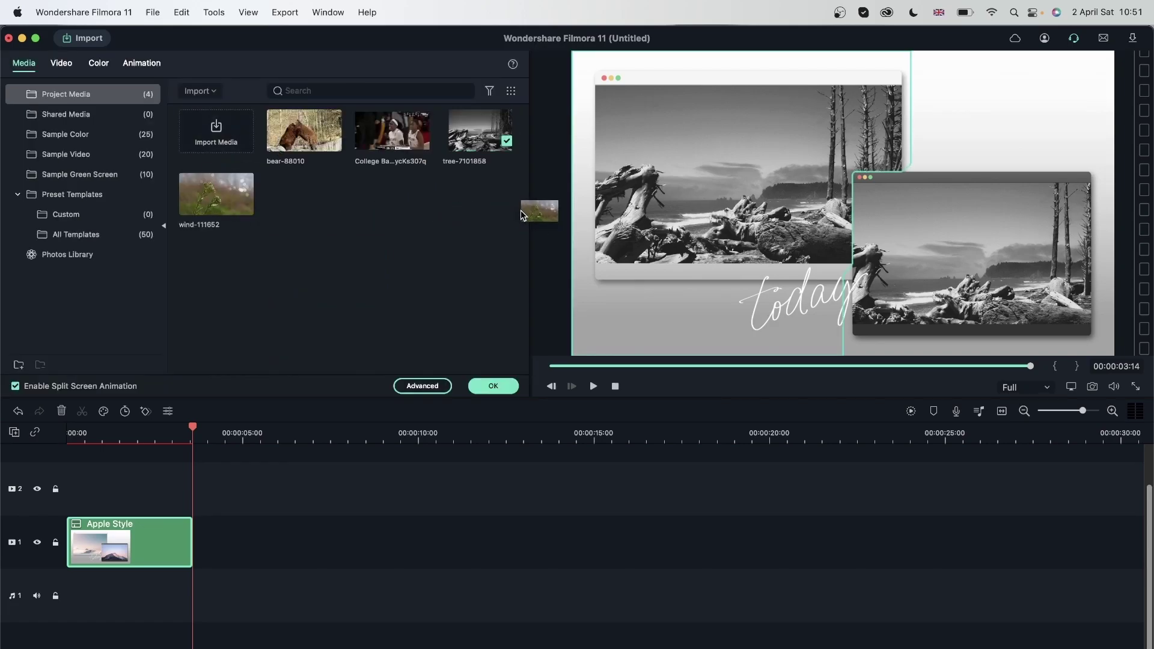
left_click(211, 199)
left_click_drag(191, 542, 960, 544)
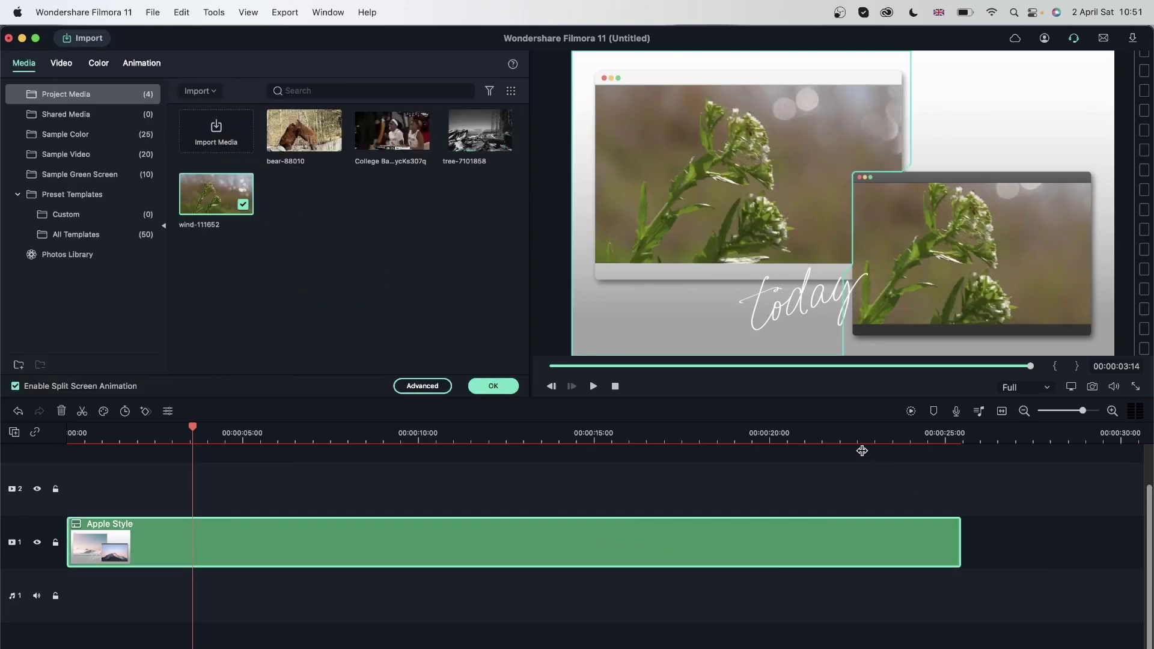
Step: Zoom the timeline out and extend the Apple Style clip to about 58 seconds
left_click(867, 429)
left_click_drag(867, 433, 949, 445)
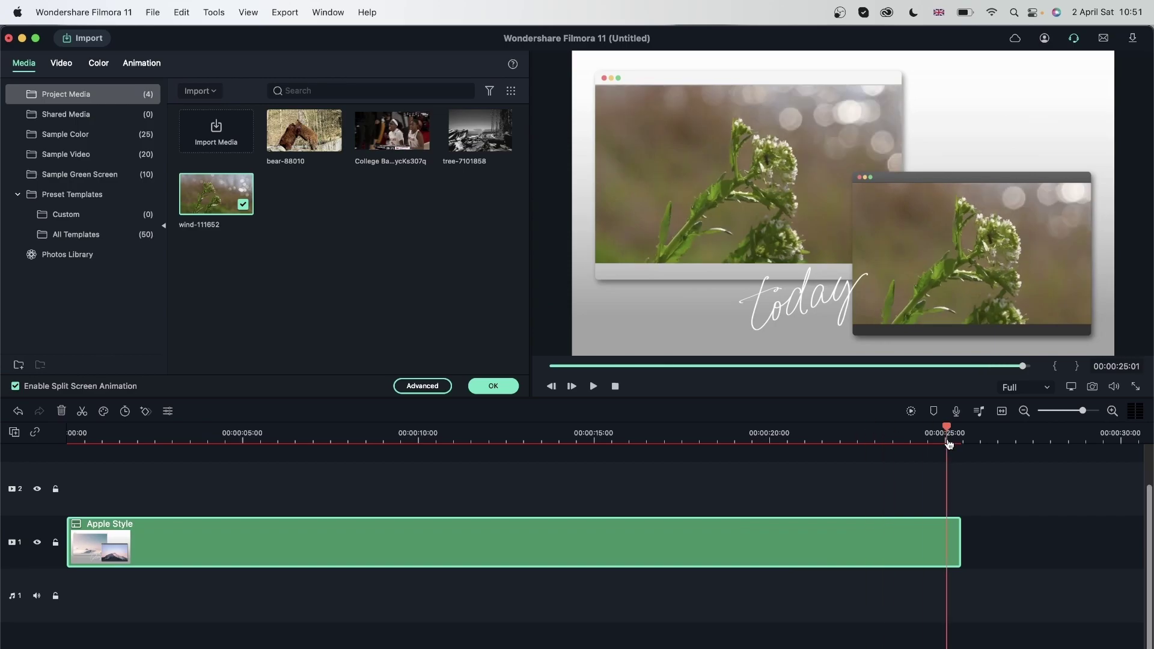
left_click(1021, 413)
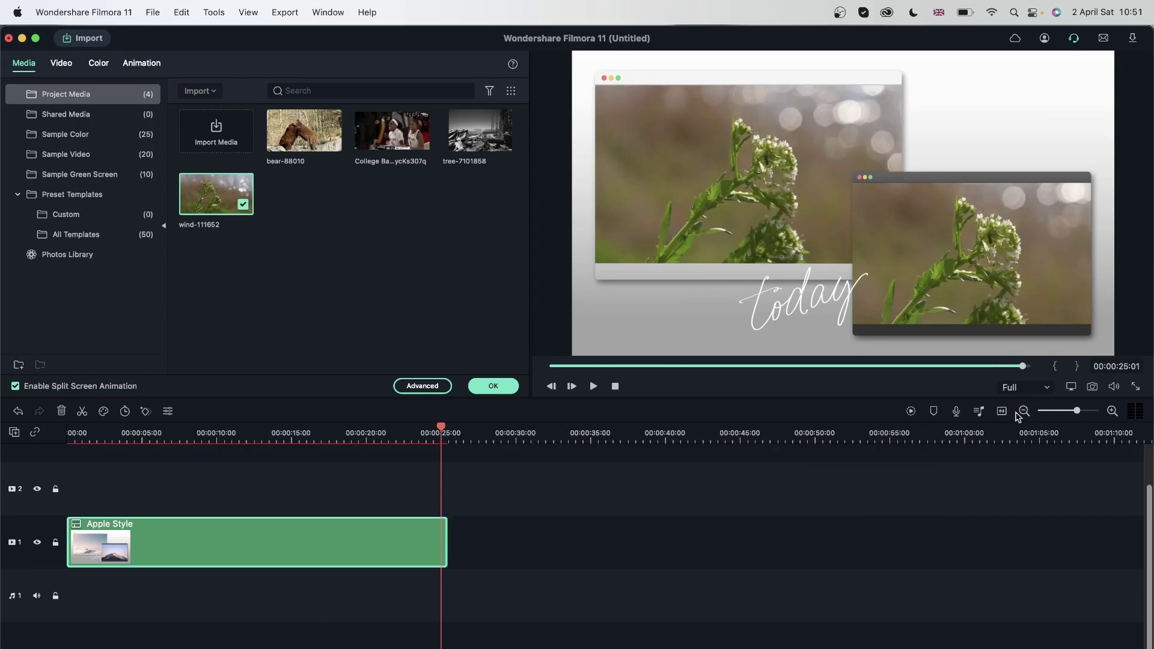
mouse_move(444, 536)
left_mouse_down()
mouse_move(1057, 537)
mouse_move(970, 536)
left_mouse_up()
mouse_move(858, 439)
left_mouse_down()
mouse_move(713, 439)
mouse_move(822, 447)
mouse_move(702, 462)
left_mouse_up()
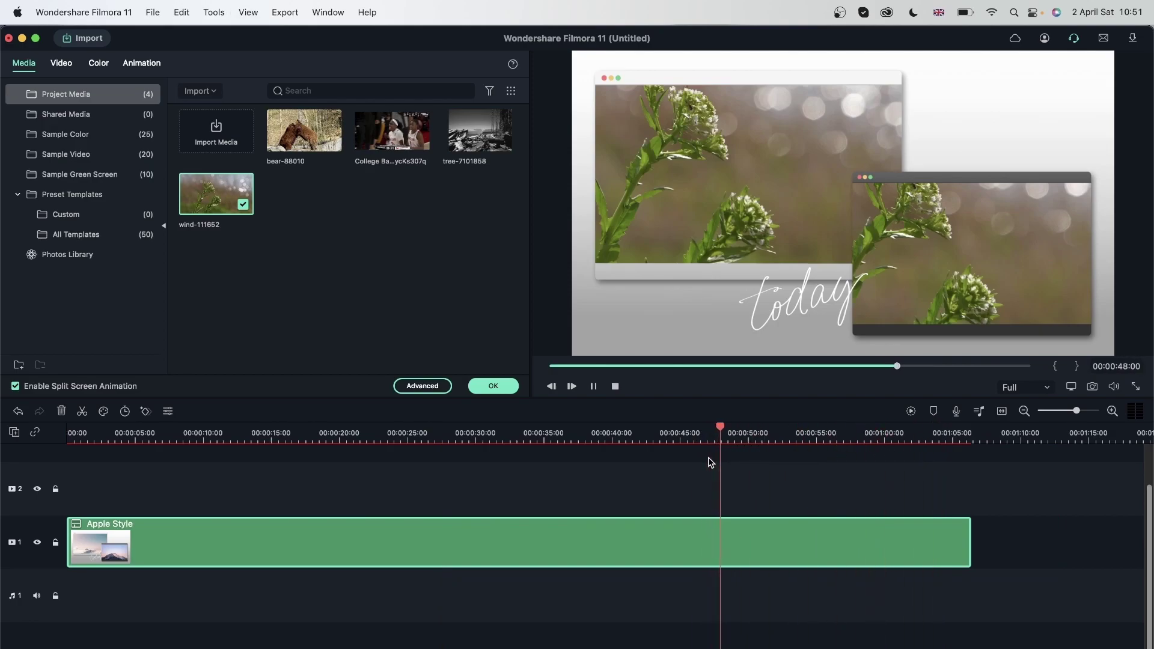
key("space")
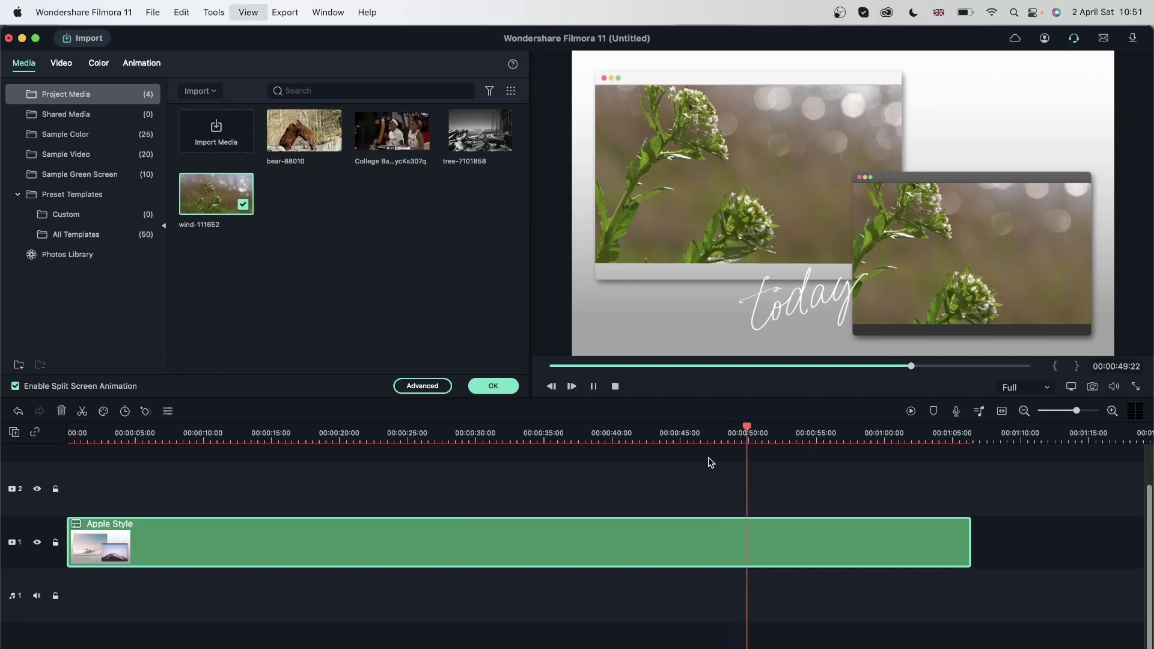
left_click_drag(966, 526, 998, 526)
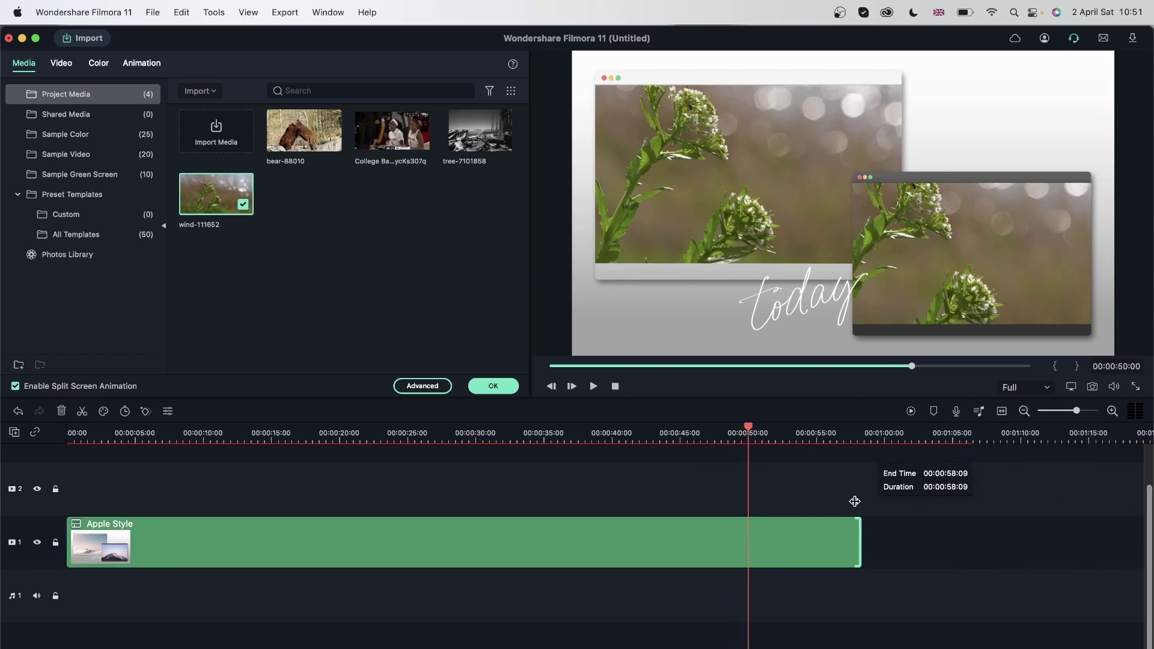
key("space")
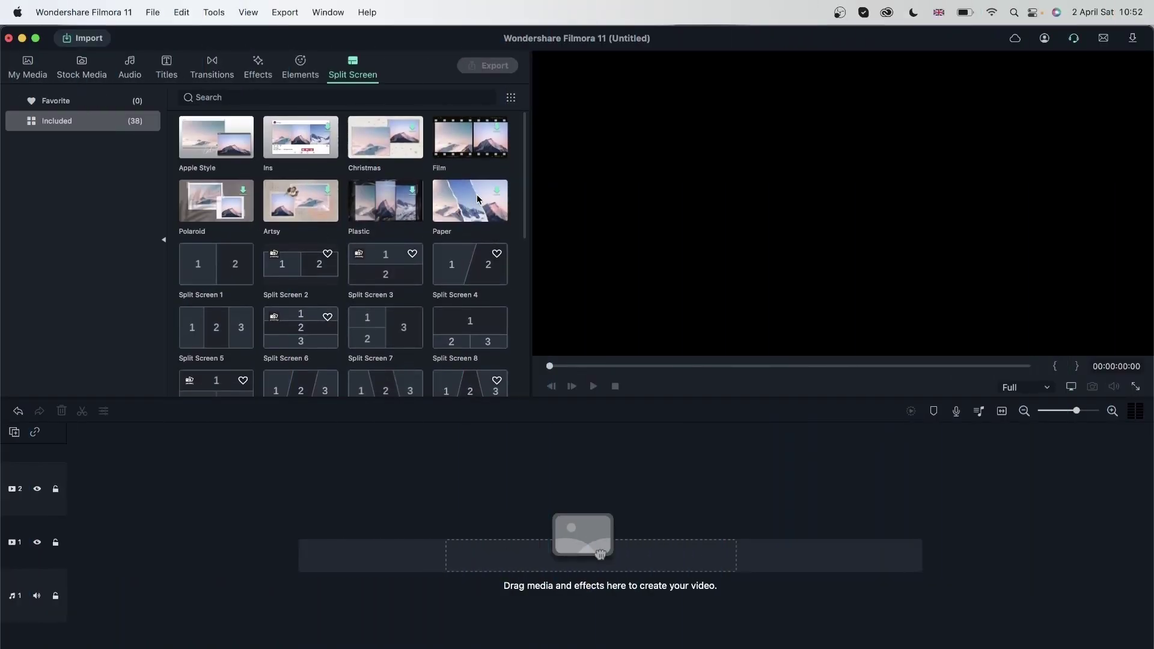
Step: Add the Paper template with bear-88010 in section 1, tree-7101858 in 2, wind-111652 in 3
left_click_drag(497, 192, 101, 541)
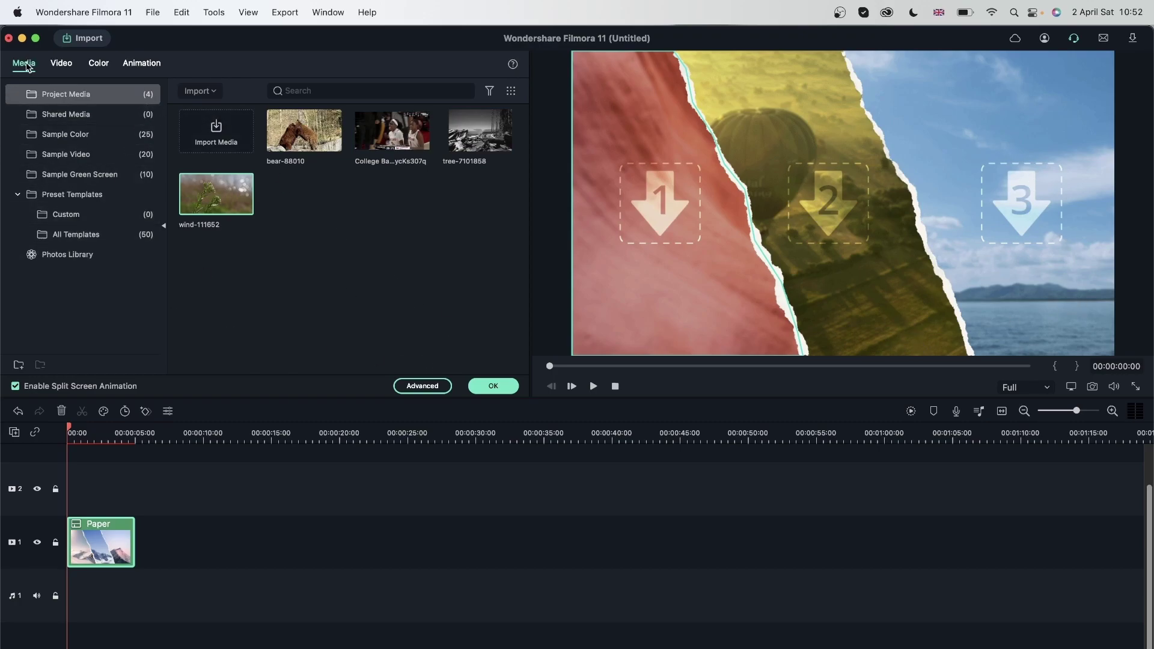
left_click_drag(288, 149, 662, 215)
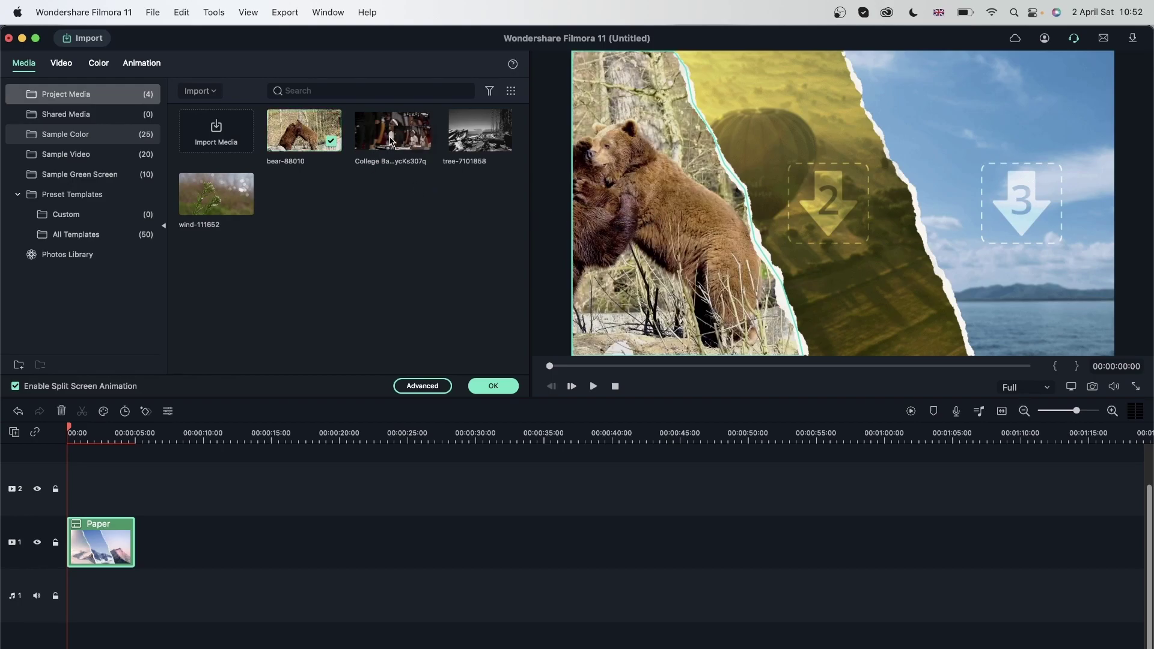
left_click_drag(207, 199, 1046, 199)
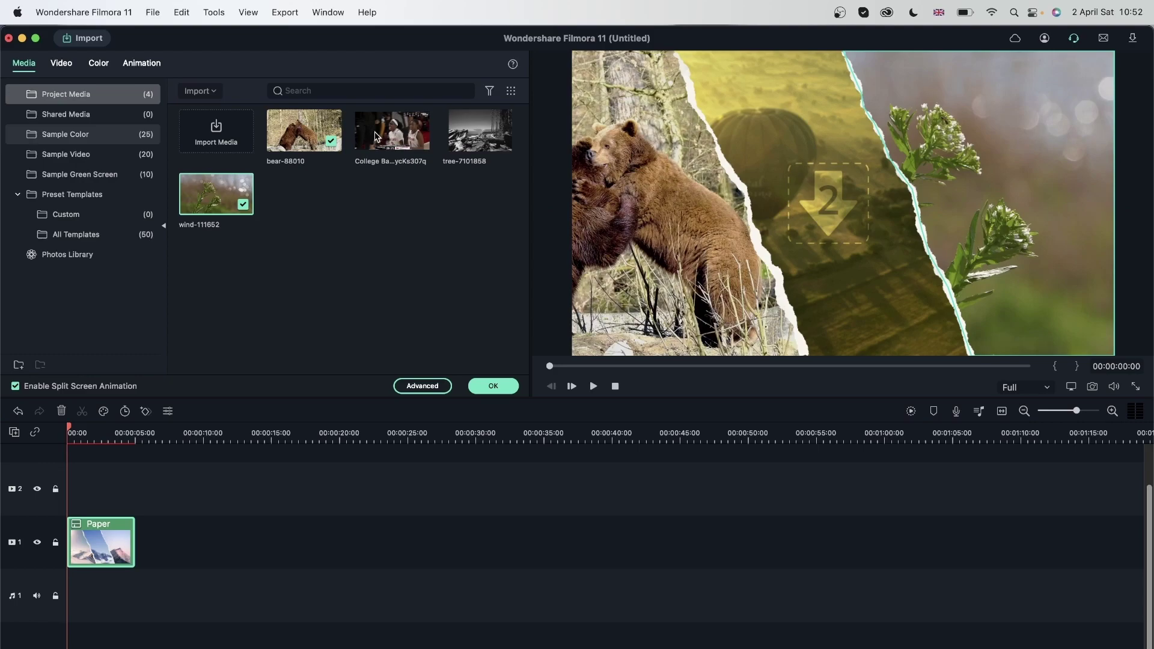
left_click_drag(480, 129, 775, 259)
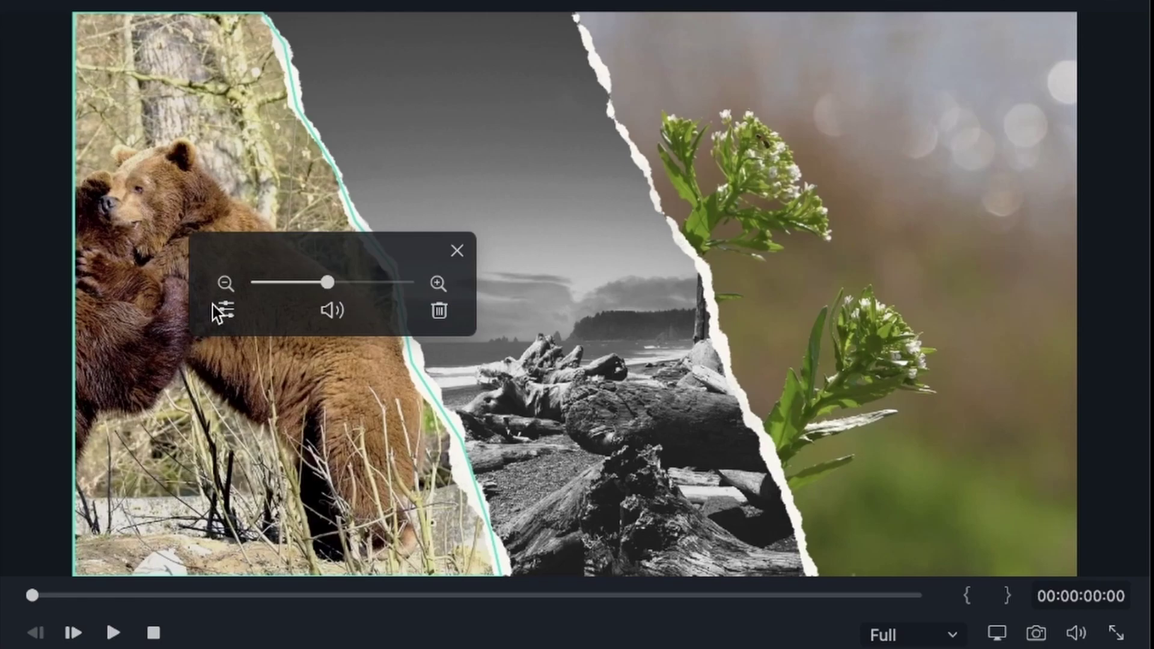
Step: Zoom the bear photo out and back in within its section, then mute its sound
left_click(226, 283)
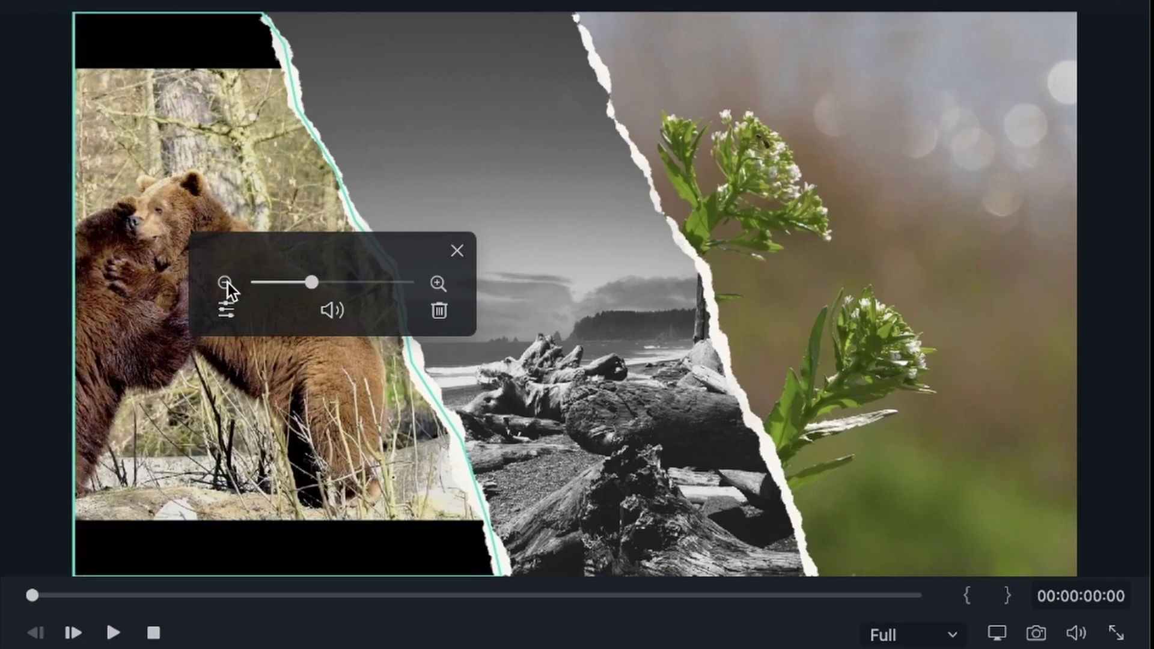
left_click(226, 283)
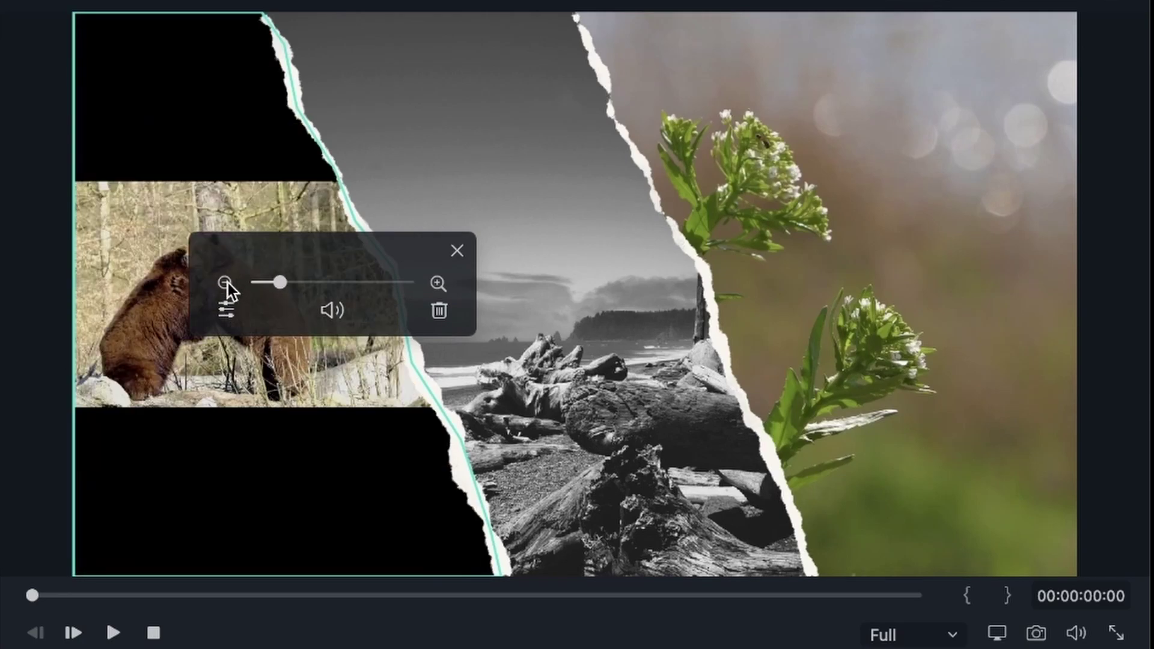
left_click(443, 285)
left_click(443, 285)
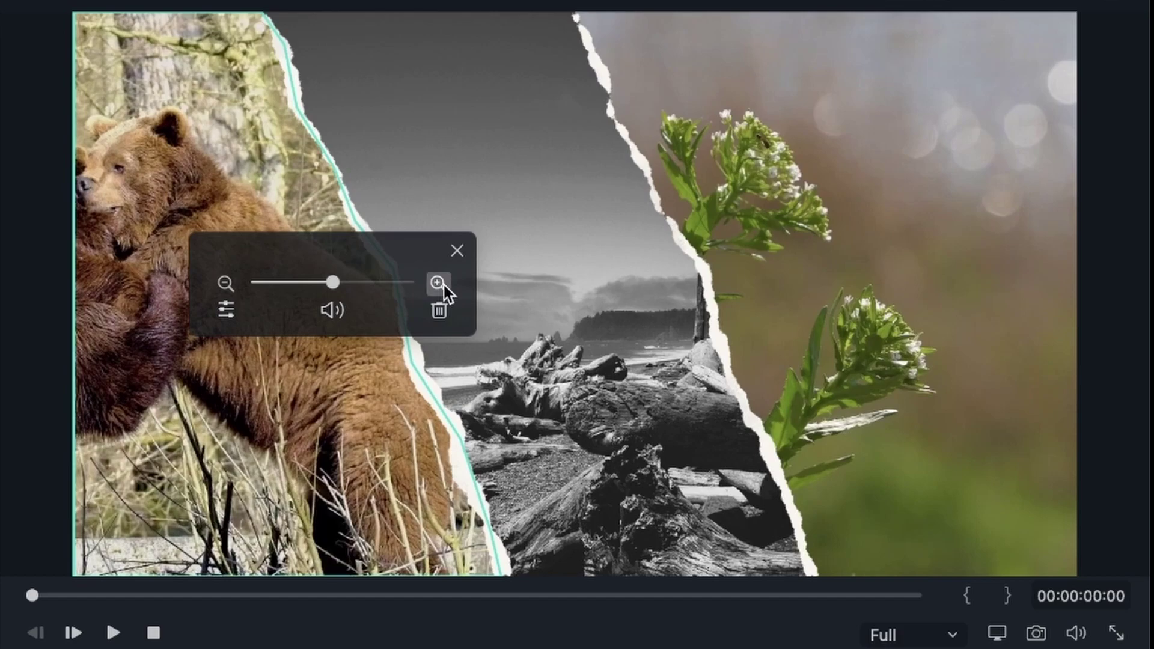
left_click_drag(375, 258, 498, 77)
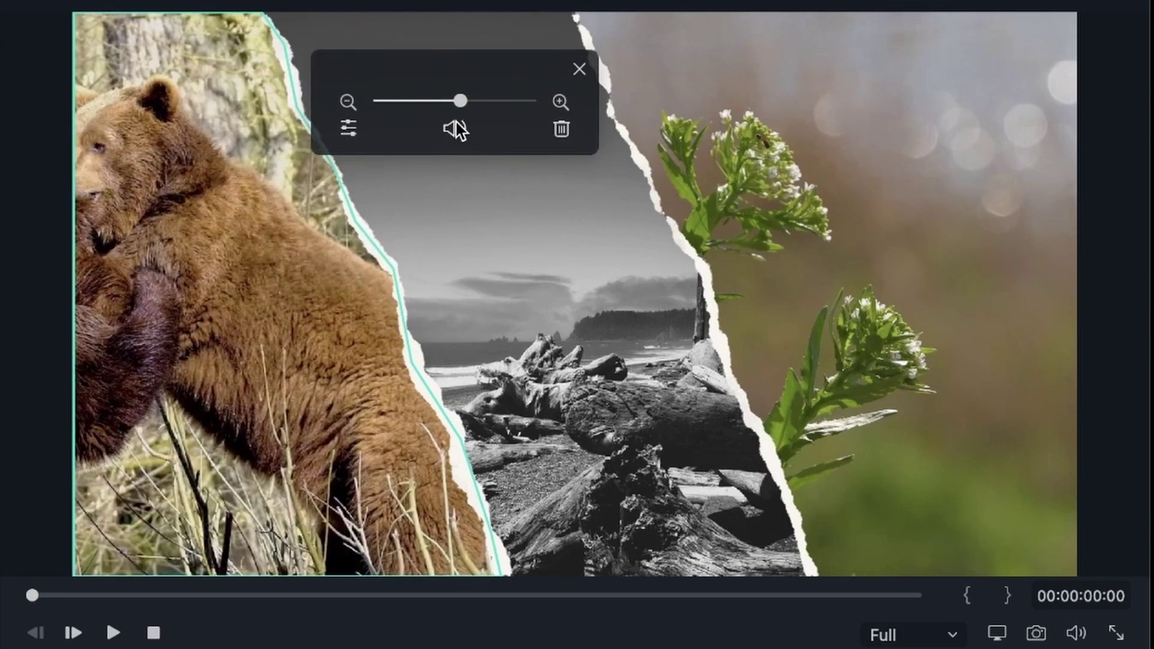
mouse_move(463, 106)
left_mouse_down()
mouse_move(515, 105)
mouse_move(354, 111)
mouse_move(553, 107)
mouse_move(381, 136)
mouse_move(456, 125)
left_mouse_up()
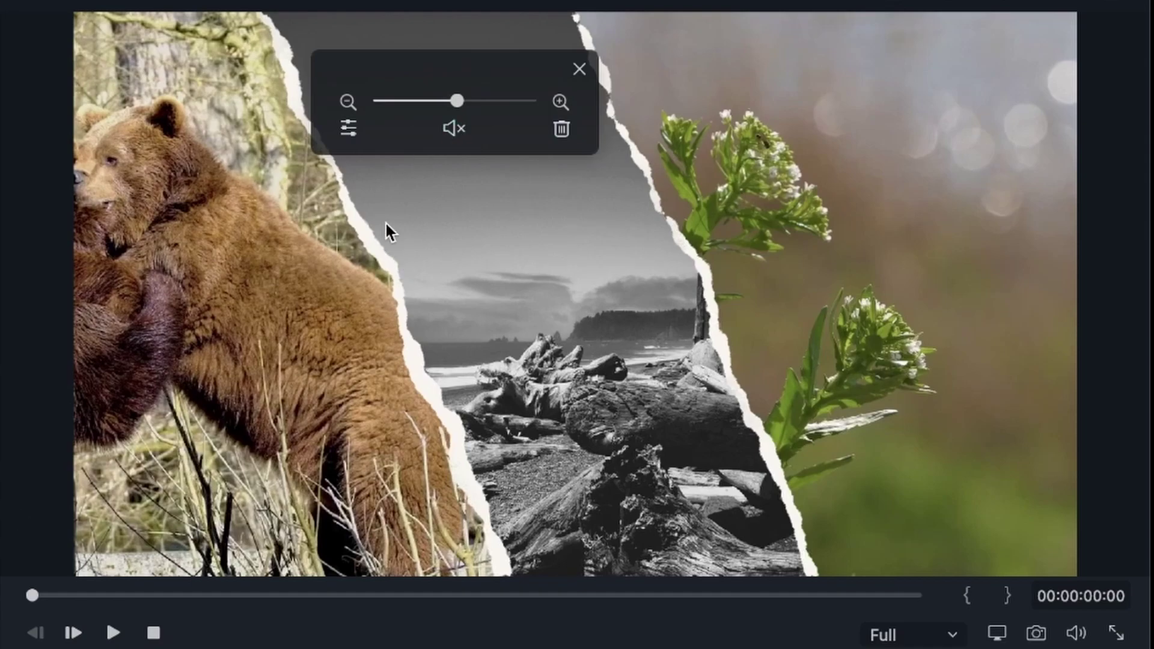
left_click(455, 128)
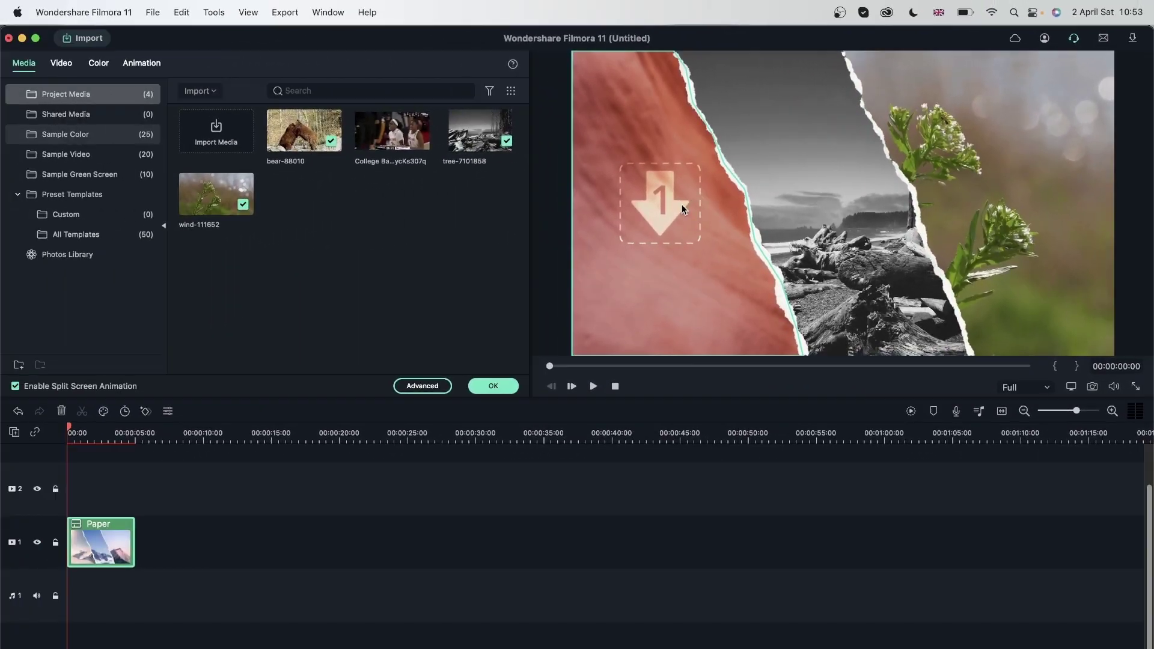
Step: Put bear-88010 back in slot 1, then inspect the tree and bear tracks in Advanced Split Screen Edit
left_click_drag(304, 130, 685, 202)
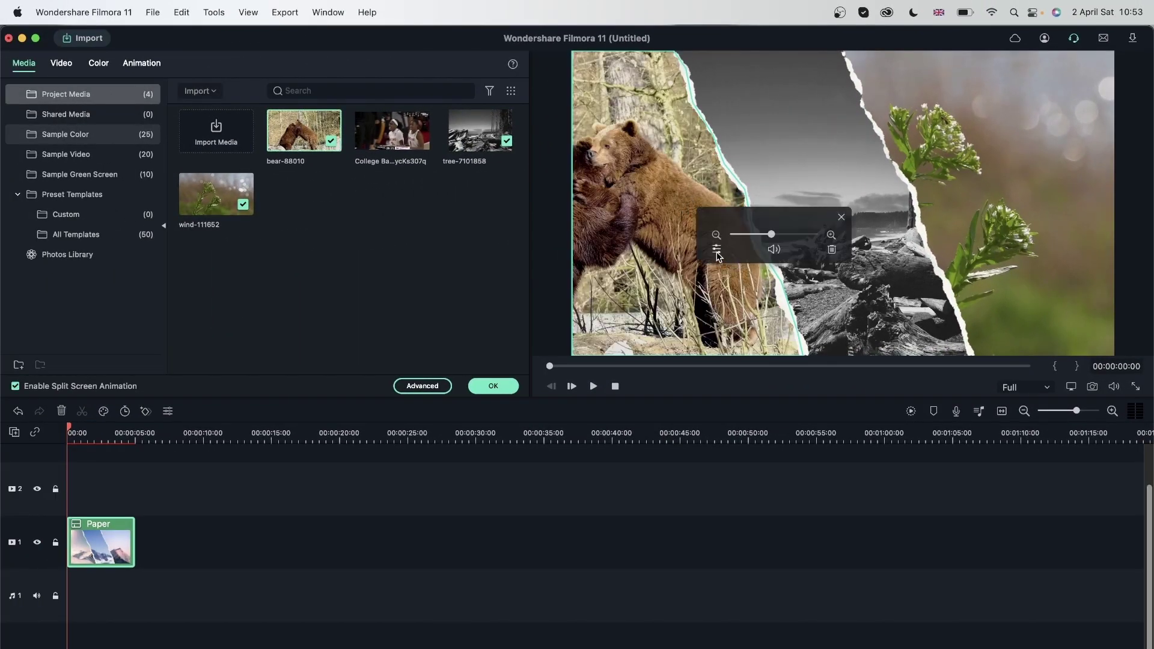
left_click(716, 250)
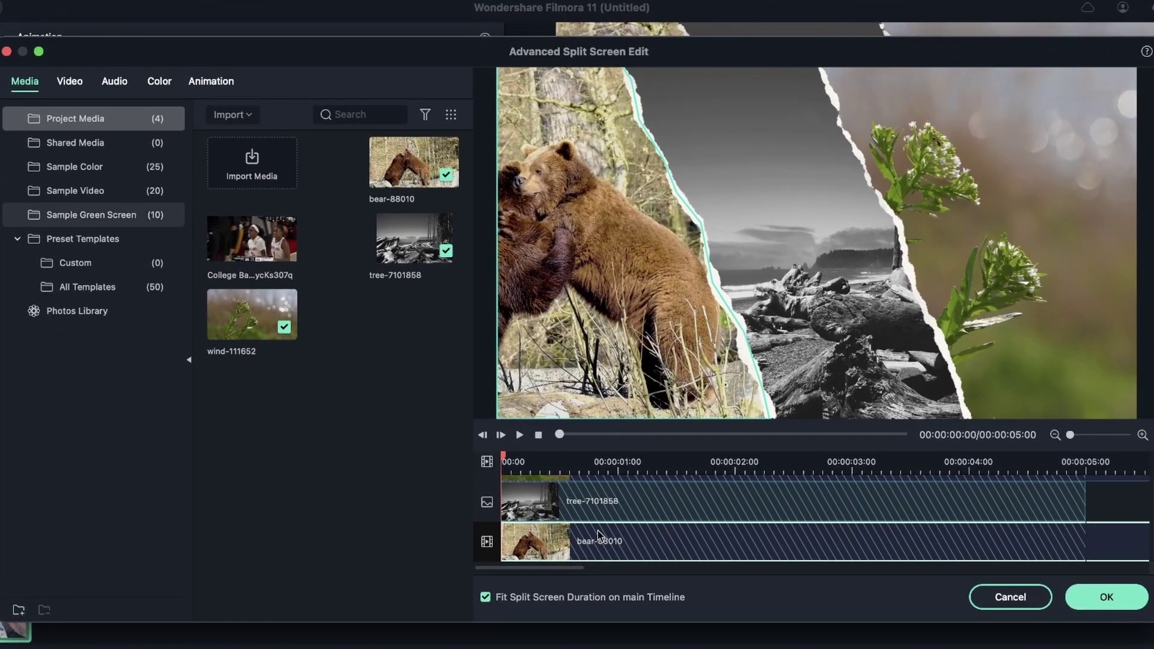
left_click(578, 496)
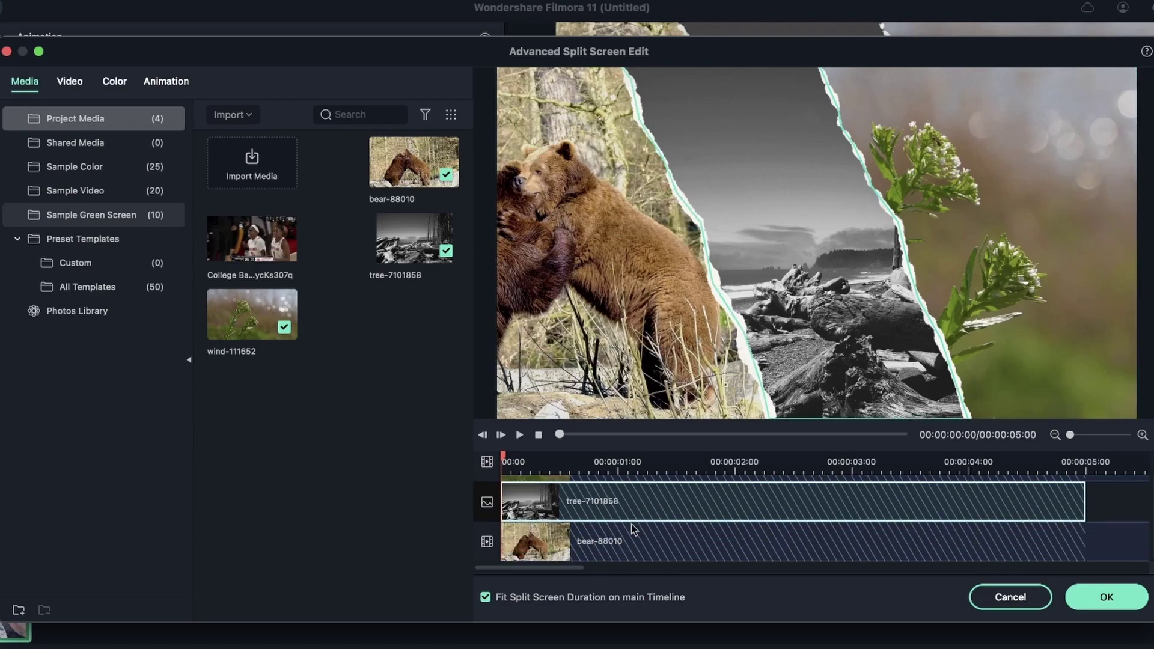
left_click(632, 542)
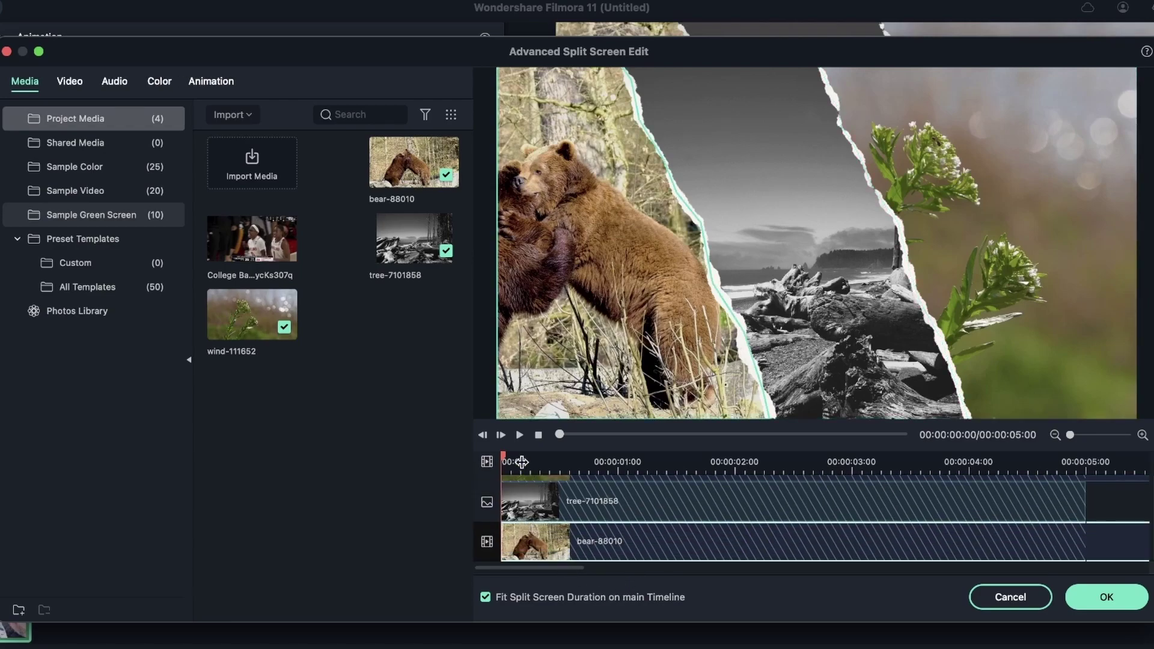
mouse_move(505, 457)
left_mouse_down()
mouse_move(835, 499)
mouse_move(641, 484)
mouse_move(1081, 463)
mouse_move(973, 503)
mouse_move(787, 511)
left_mouse_up()
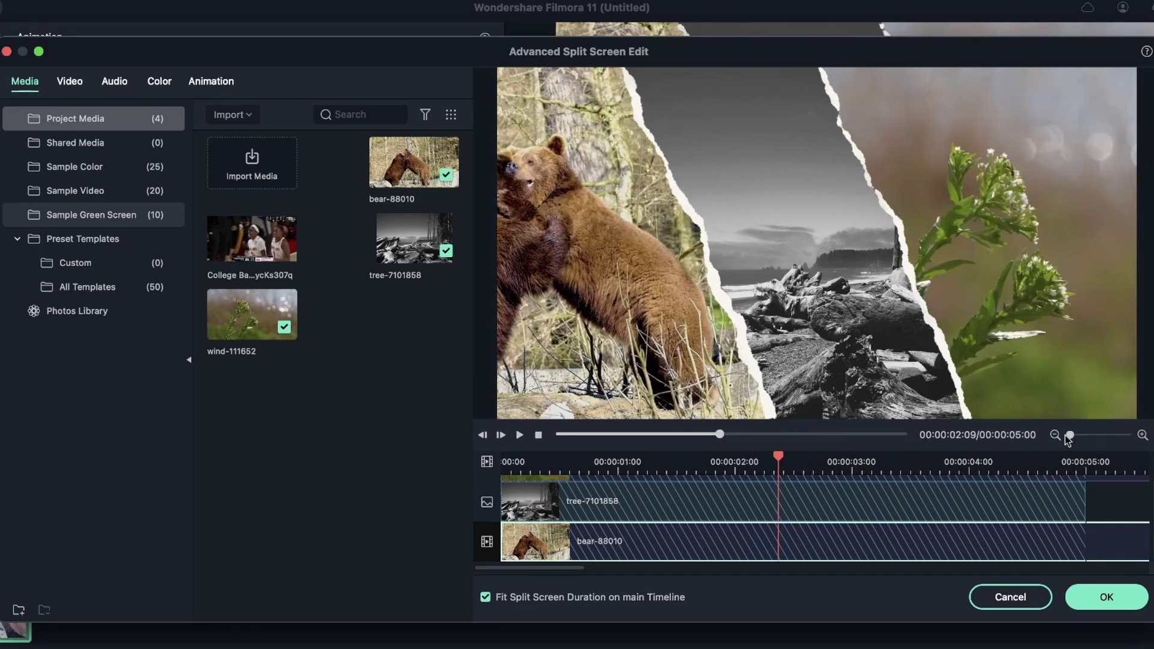
mouse_move(1070, 434)
left_mouse_down()
mouse_move(1137, 436)
mouse_move(1031, 442)
mouse_move(1107, 434)
mouse_move(1069, 434)
left_mouse_up()
mouse_move(719, 434)
left_mouse_down()
mouse_move(879, 439)
mouse_move(889, 451)
mouse_move(674, 479)
mouse_move(607, 461)
left_mouse_up()
Step: Fill the middle section with the teal Gradient 2 sample colour and view its video settings
scroll(607, 499, "up", 2)
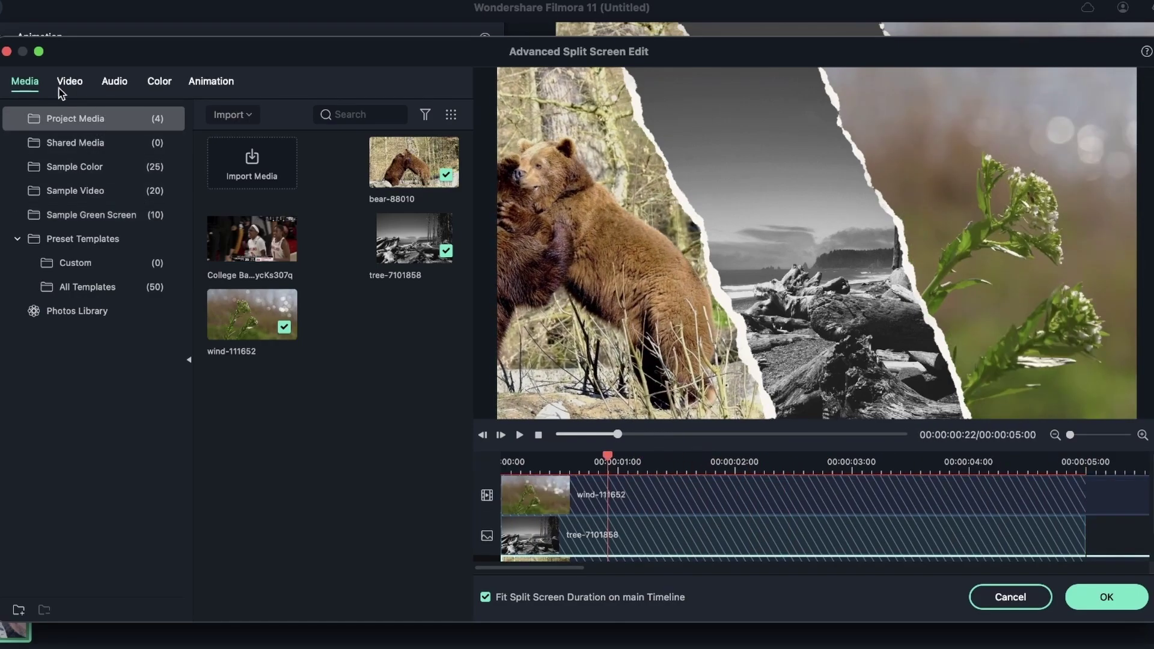
left_click(121, 151)
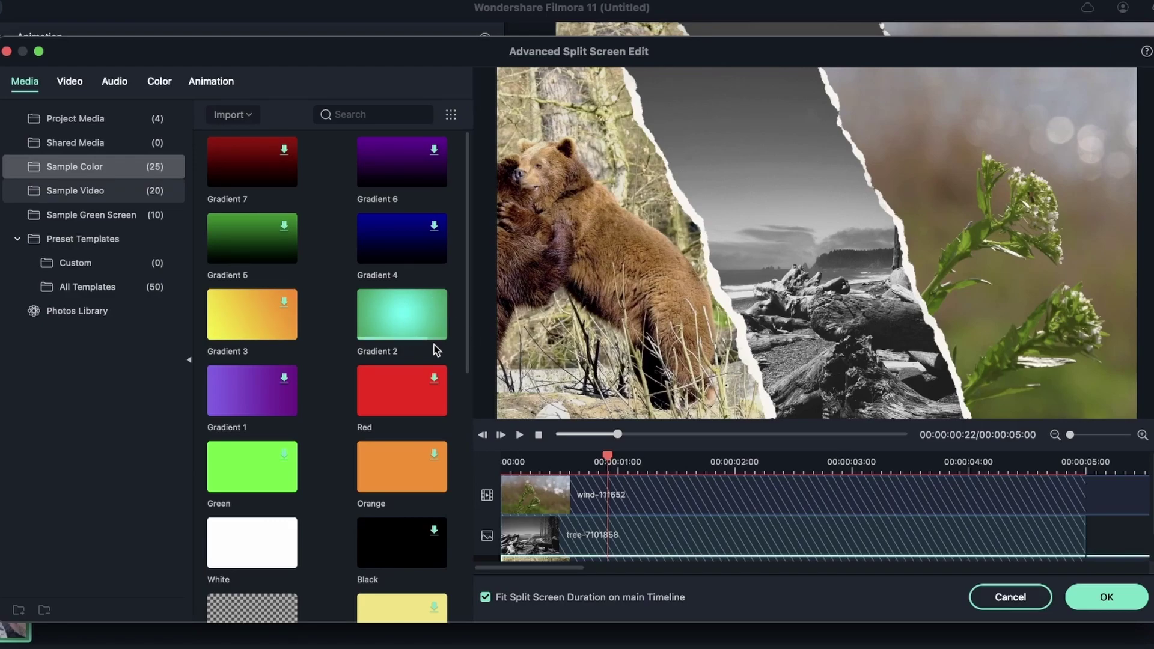
left_click_drag(397, 315, 785, 258)
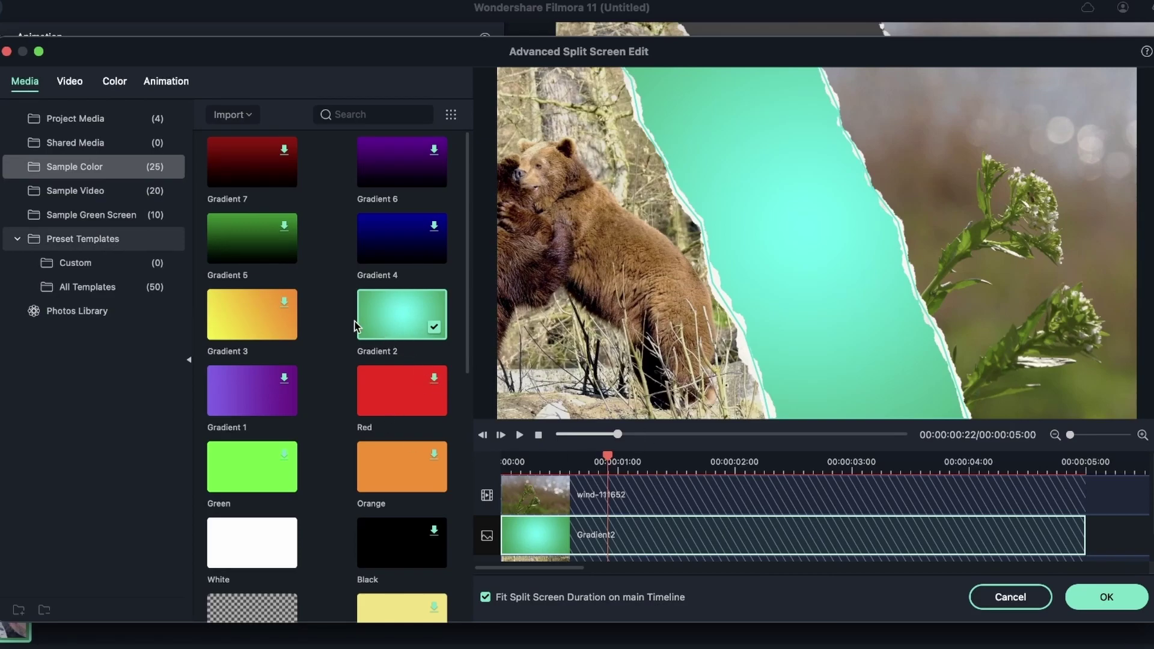
left_click(71, 83)
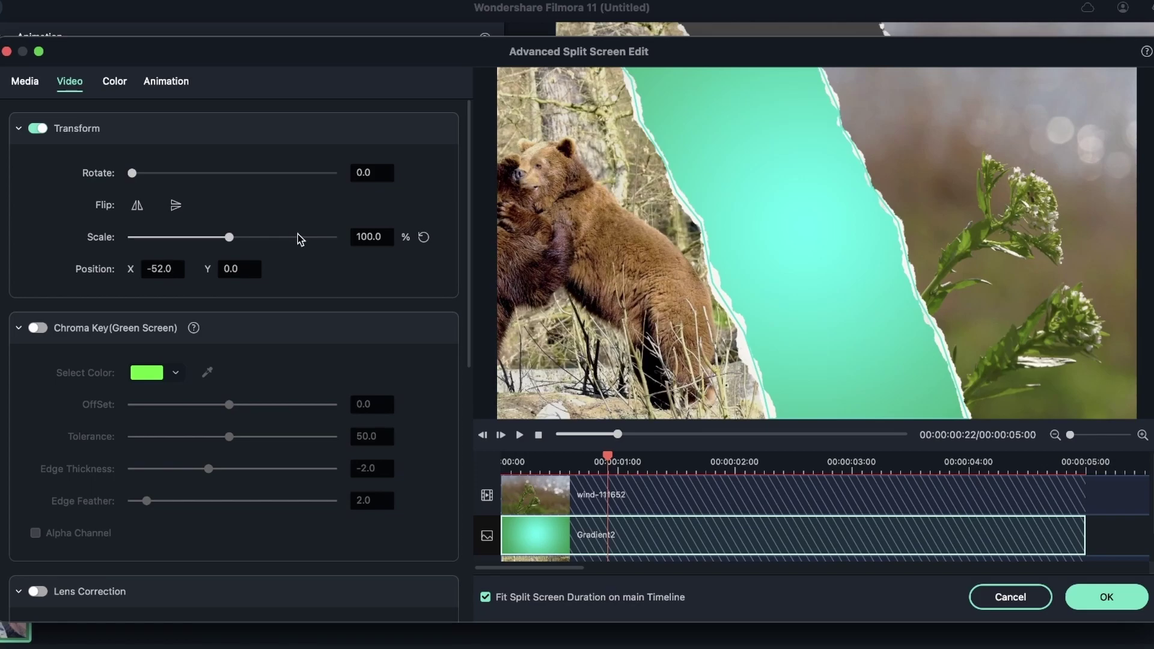
Step: Try rotating, flipping and rescaling the wind-111652 flower clip, keeping it near full size
left_click(943, 186)
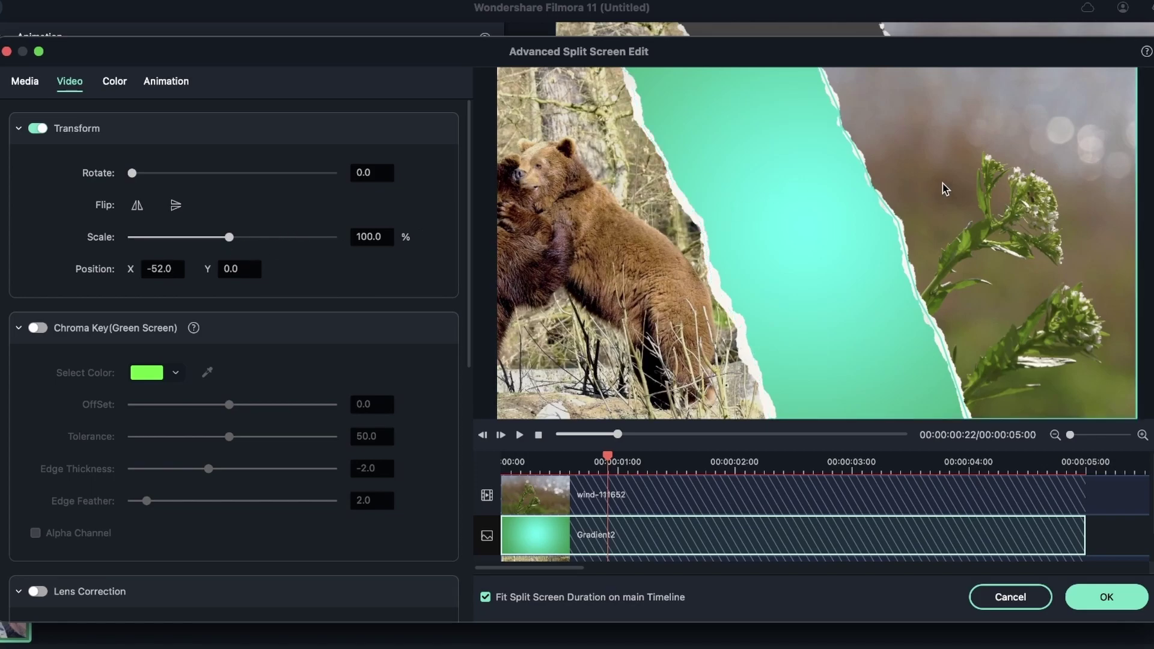
left_click_drag(138, 175, 27, 197)
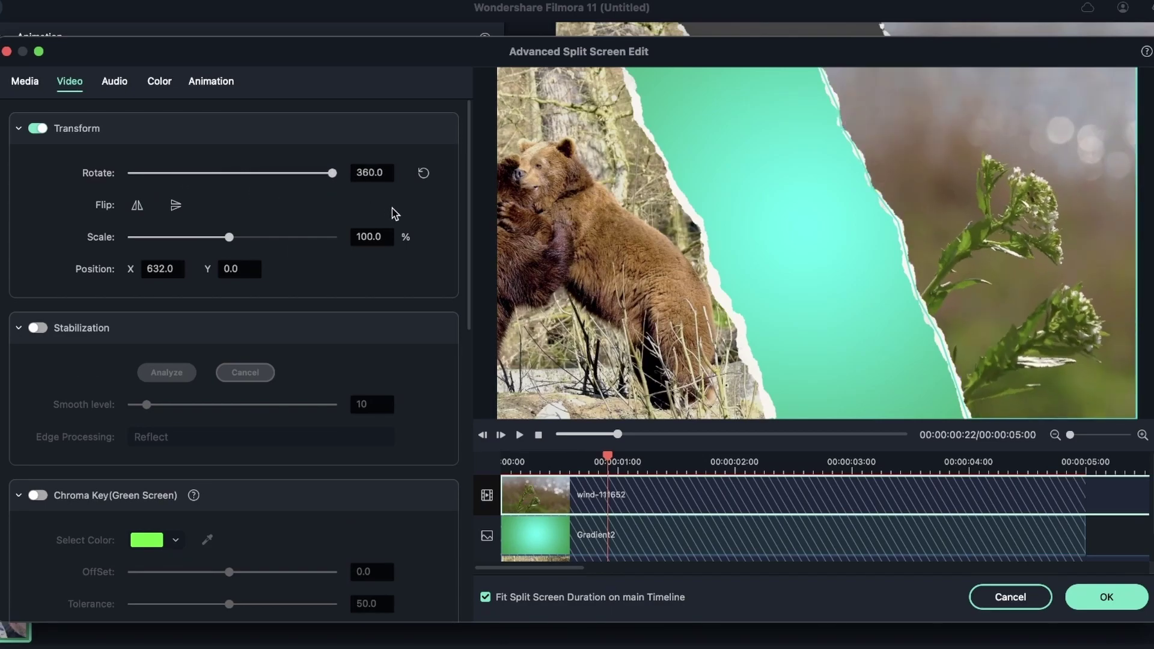
left_click(137, 204)
left_click(176, 205)
left_click(137, 205)
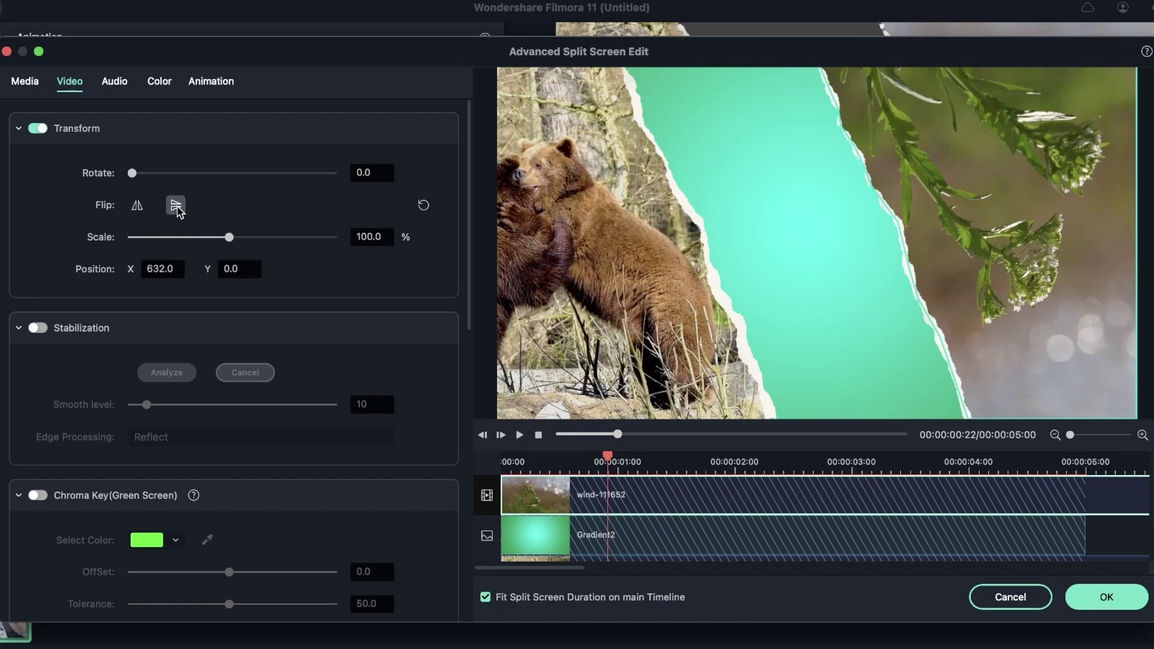
left_click(176, 205)
mouse_move(228, 237)
left_mouse_down()
mouse_move(239, 240)
mouse_move(134, 240)
mouse_move(323, 243)
mouse_move(141, 240)
left_mouse_up()
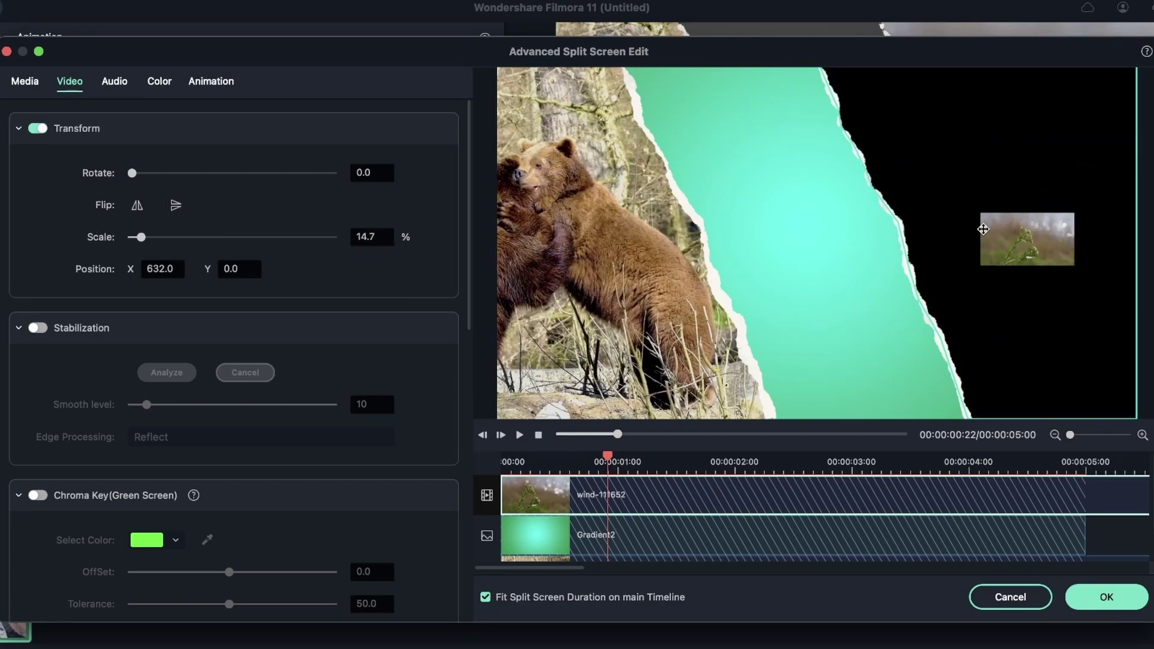
left_click(232, 238)
mouse_move(233, 241)
left_mouse_down()
mouse_move(348, 237)
mouse_move(203, 230)
mouse_move(276, 229)
mouse_move(227, 237)
left_mouse_up()
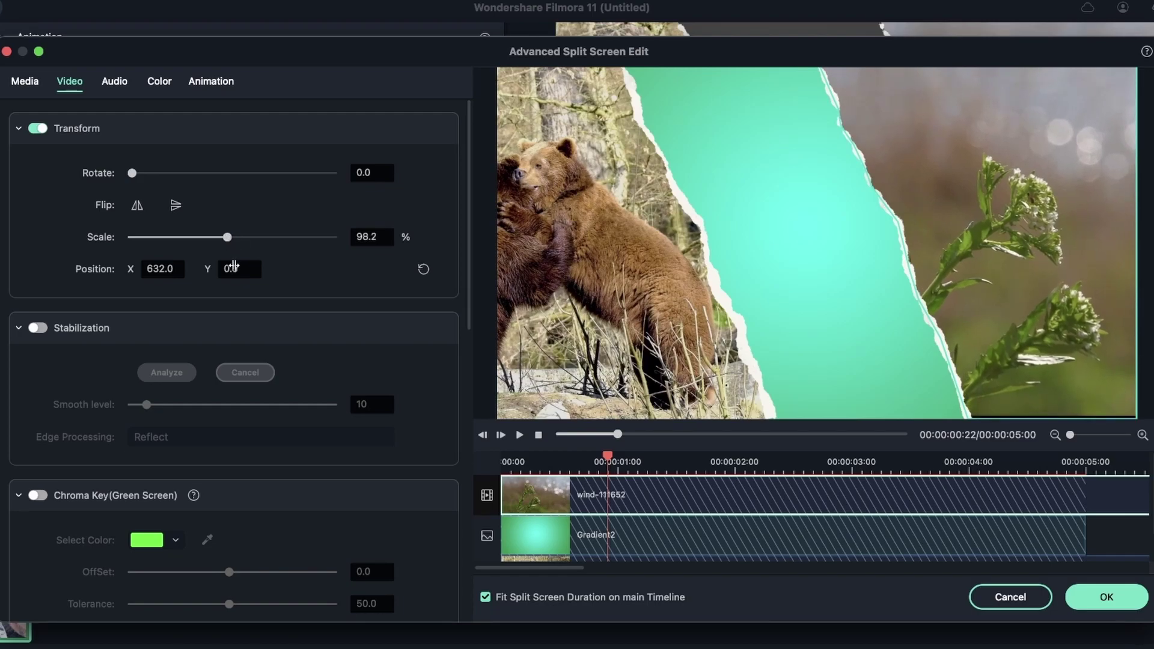
Step: Nudge the flower clip's position, then shift the bear clip to Position X -498
mouse_move(227, 268)
left_mouse_down()
mouse_move(284, 269)
mouse_move(171, 271)
mouse_move(249, 268)
left_mouse_up()
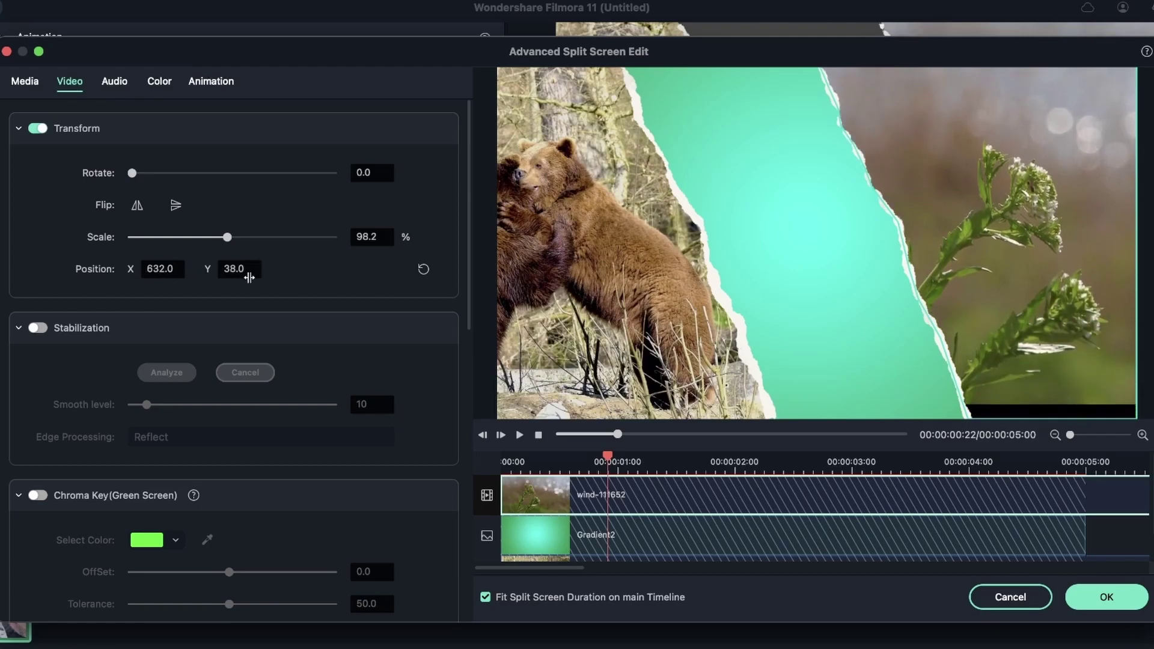
left_click_drag(162, 269, 181, 269)
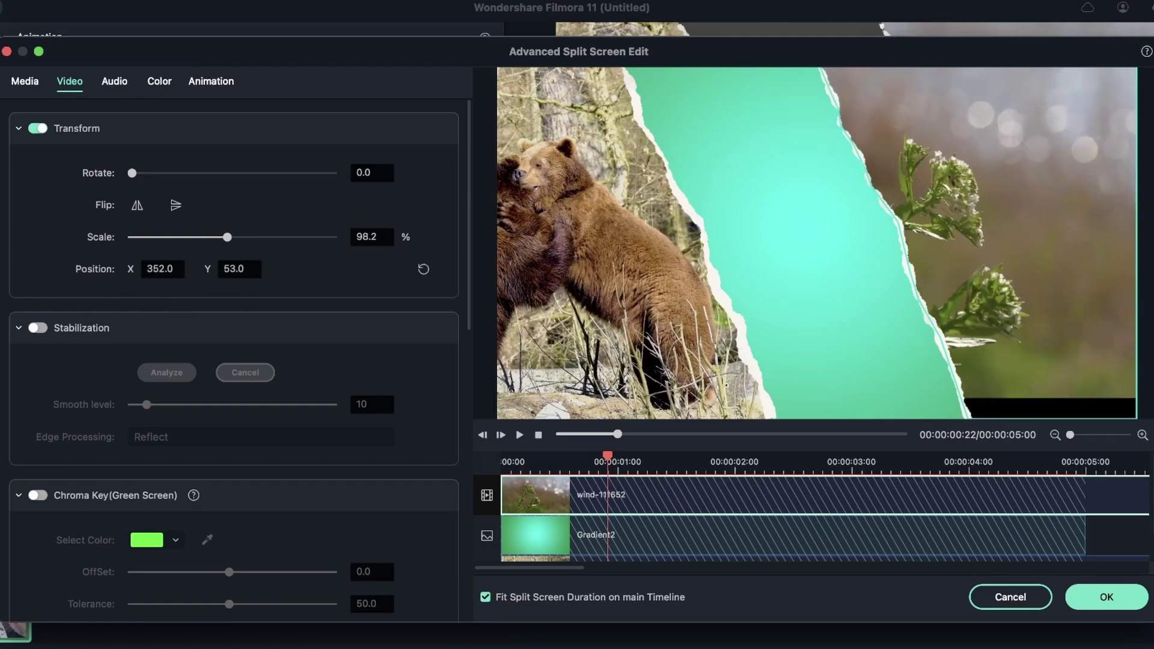
left_click(587, 243)
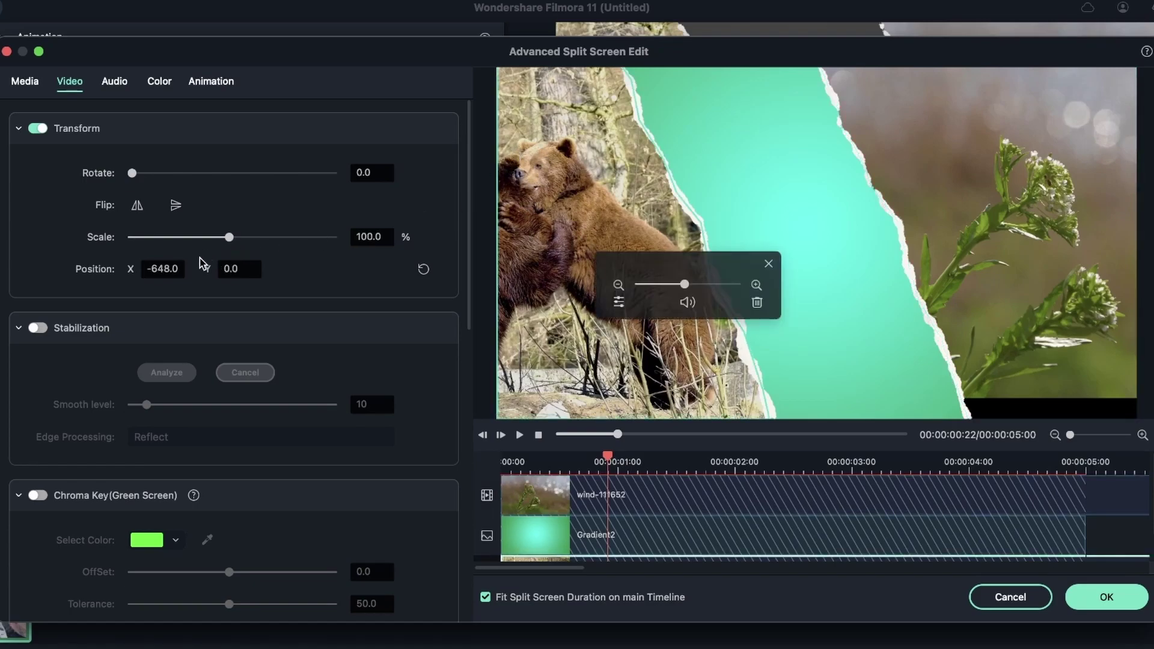
left_click_drag(158, 266, 279, 268)
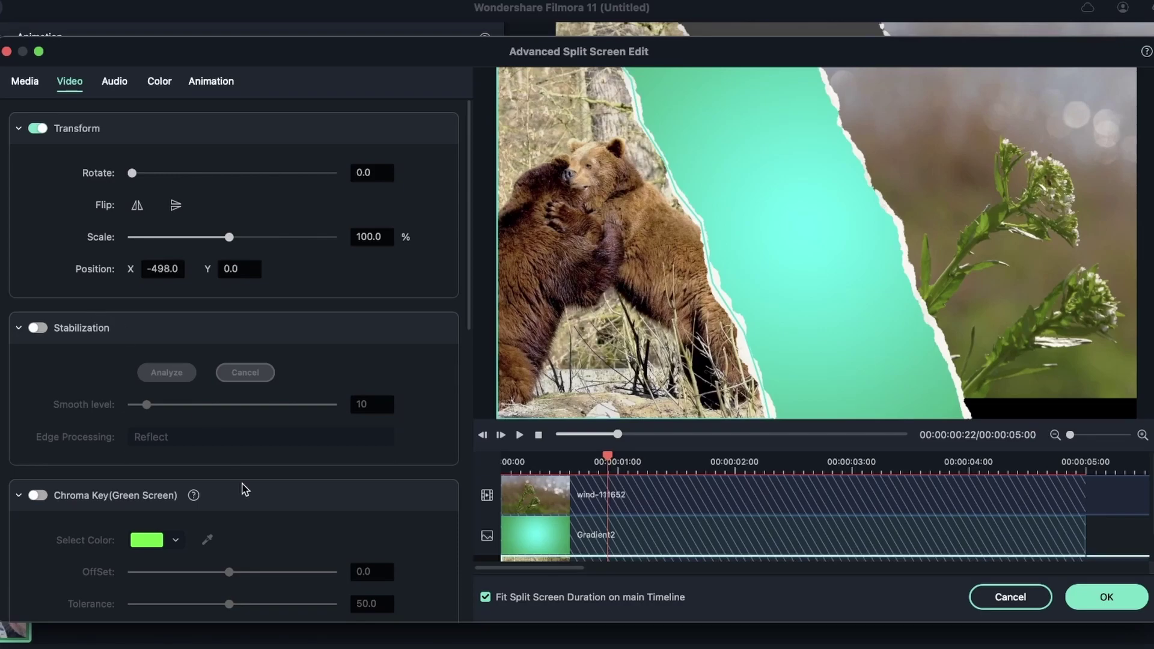
Step: Collapse the Chroma Key and Lens Correction sections in the bear clip's video settings
scroll(245, 490, "down", 4)
scroll(245, 489, "down", 4)
scroll(245, 490, "down", 2)
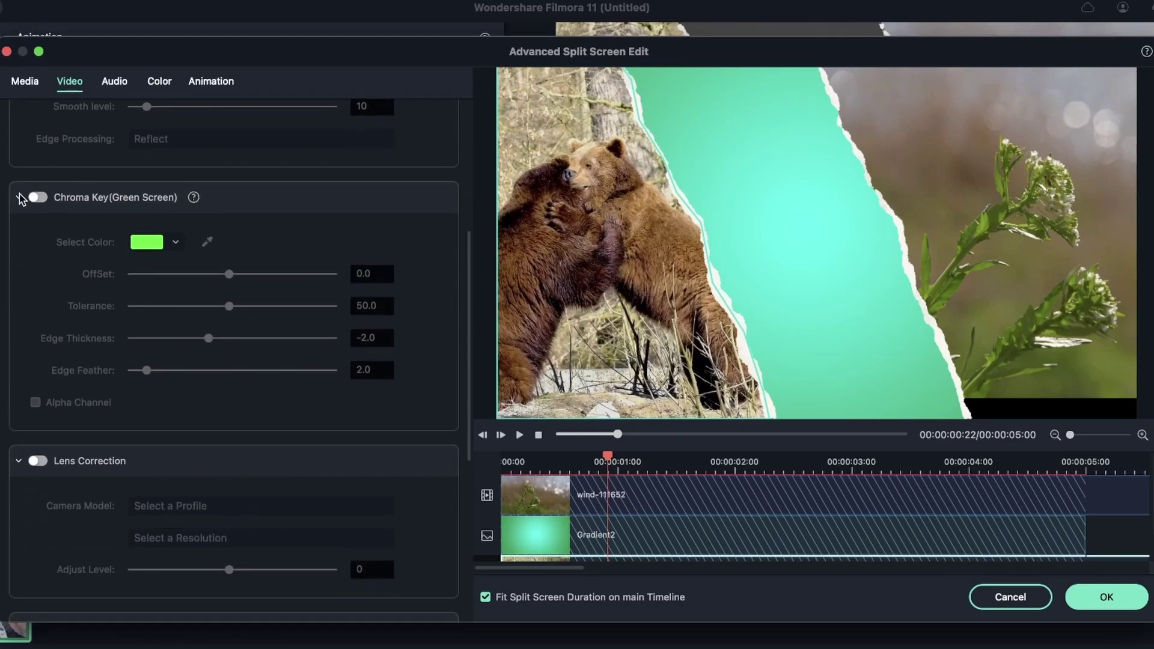
left_click(19, 197)
scroll(96, 305, "down", 4)
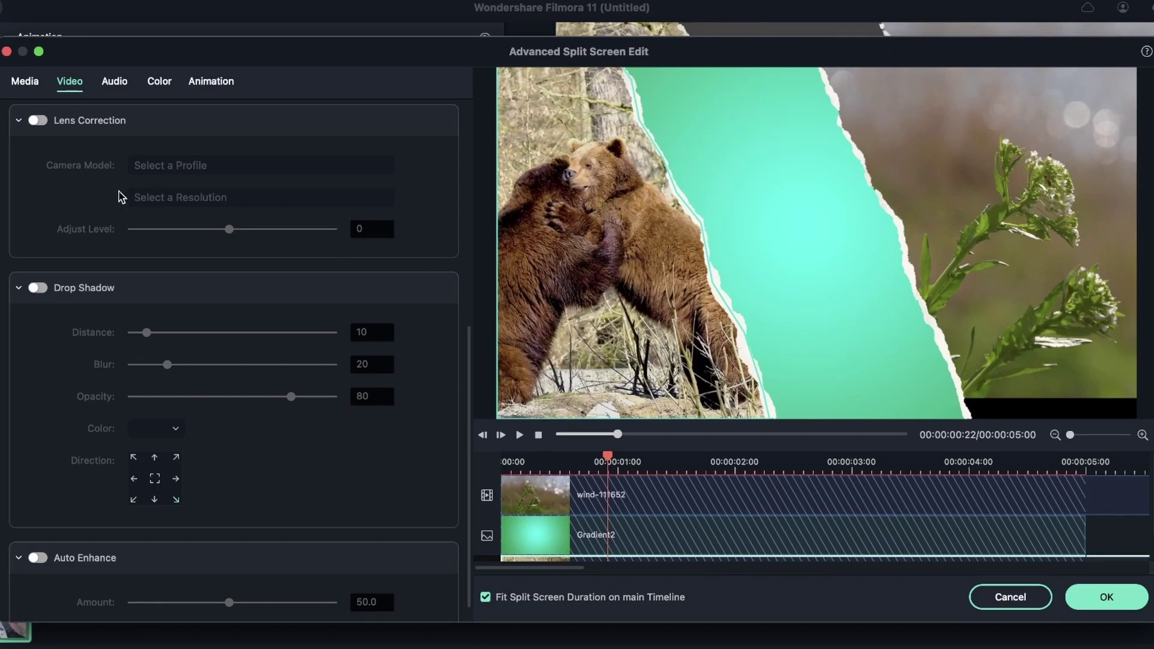
left_click(20, 121)
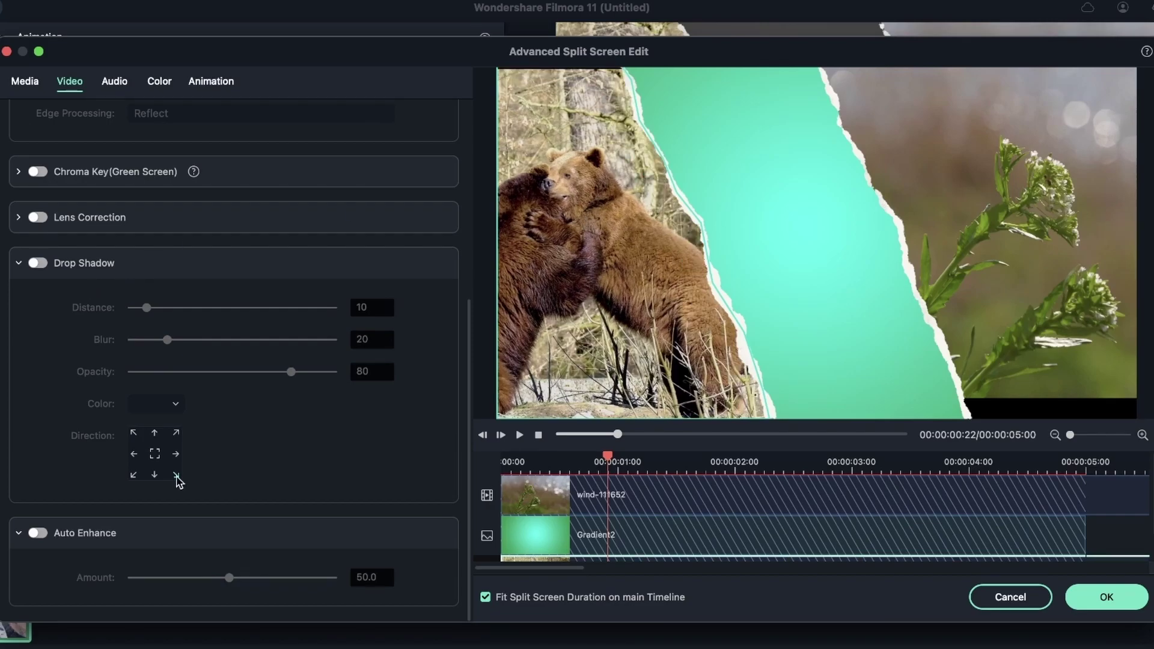
Step: Enable Auto Enhance on the bear clip with an amount of about 16.4
left_click(36, 533)
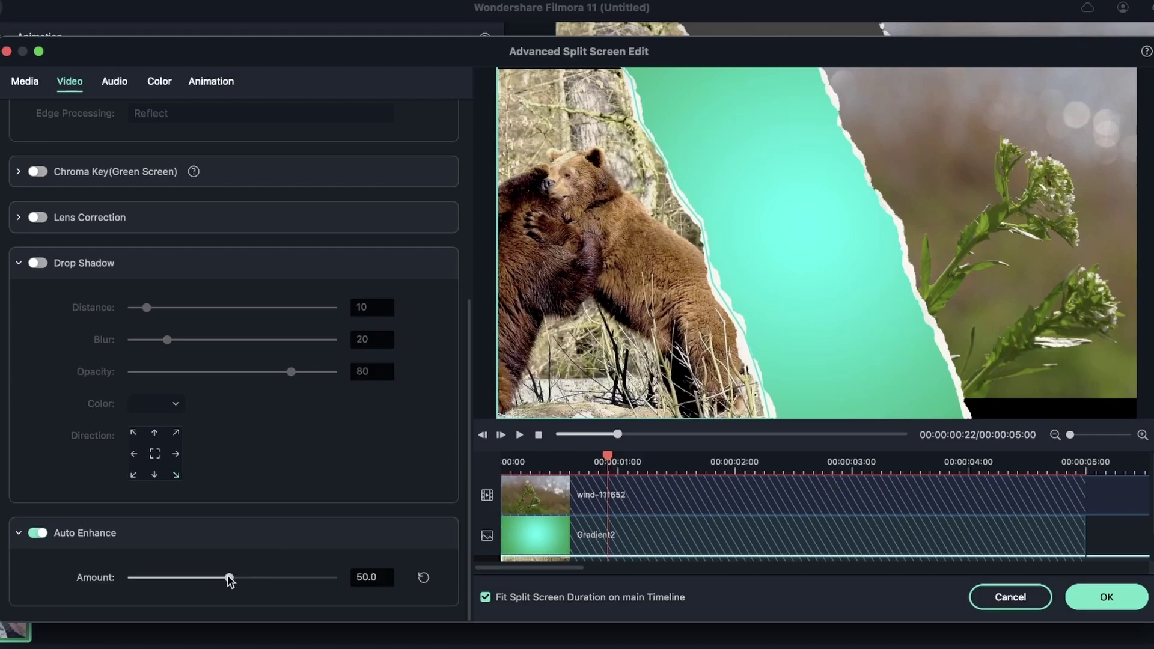
left_click_drag(261, 578, 314, 578)
left_click(38, 533)
left_click(38, 532)
left_click(38, 533)
left_click(38, 533)
mouse_move(214, 584)
left_mouse_down()
mouse_move(80, 577)
mouse_move(384, 590)
mouse_move(162, 592)
left_mouse_up()
Step: Set the bear clip's audio pan to 4.7% and its pitch to 4
scroll(223, 391, "up", 10)
left_click(114, 82)
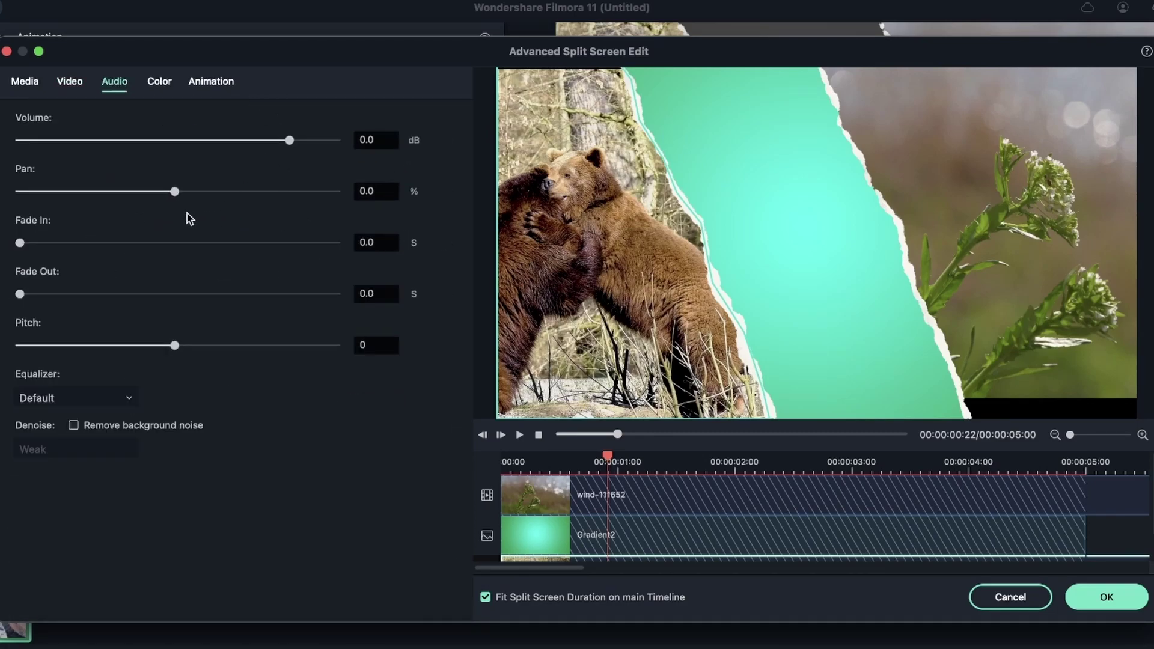
mouse_move(176, 192)
left_mouse_down()
mouse_move(239, 192)
mouse_move(182, 192)
left_mouse_up()
mouse_move(174, 345)
left_mouse_down()
mouse_move(136, 345)
mouse_move(225, 345)
left_mouse_up()
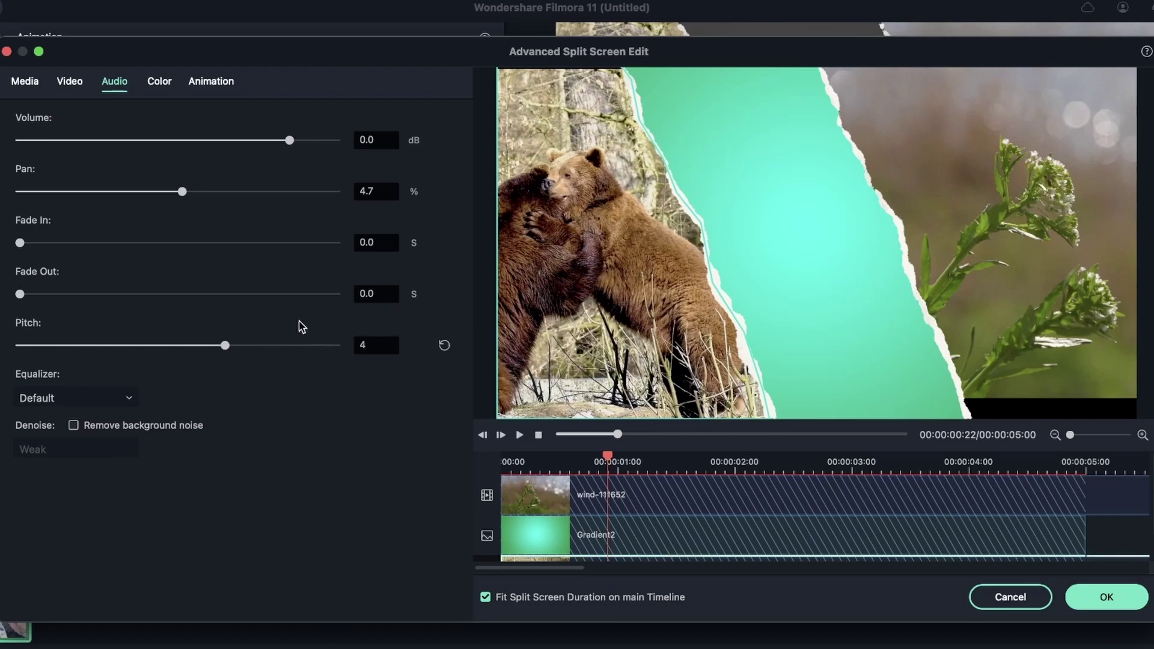
Step: Adjust the bear clip's white balance, trying the eyedropper, ending at temperature 24 and tint 8
left_click(159, 83)
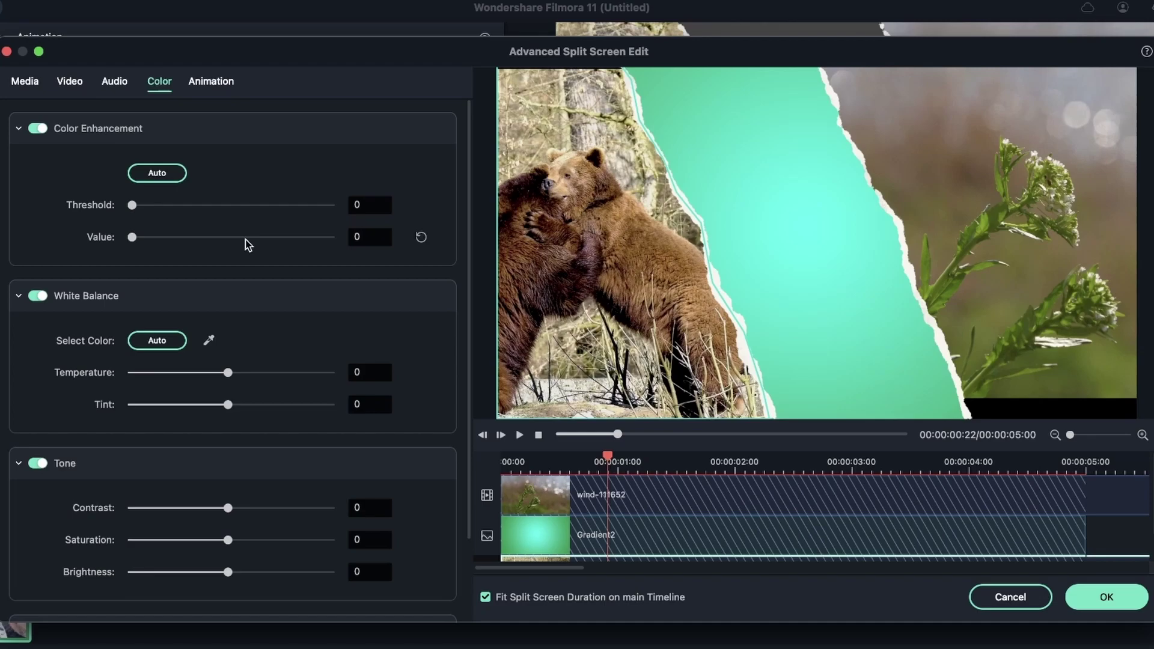
mouse_move(229, 372)
left_mouse_down()
mouse_move(285, 379)
mouse_move(81, 373)
mouse_move(309, 381)
left_mouse_up()
mouse_move(229, 405)
left_mouse_down()
mouse_move(263, 408)
mouse_move(144, 406)
mouse_move(247, 406)
left_mouse_up()
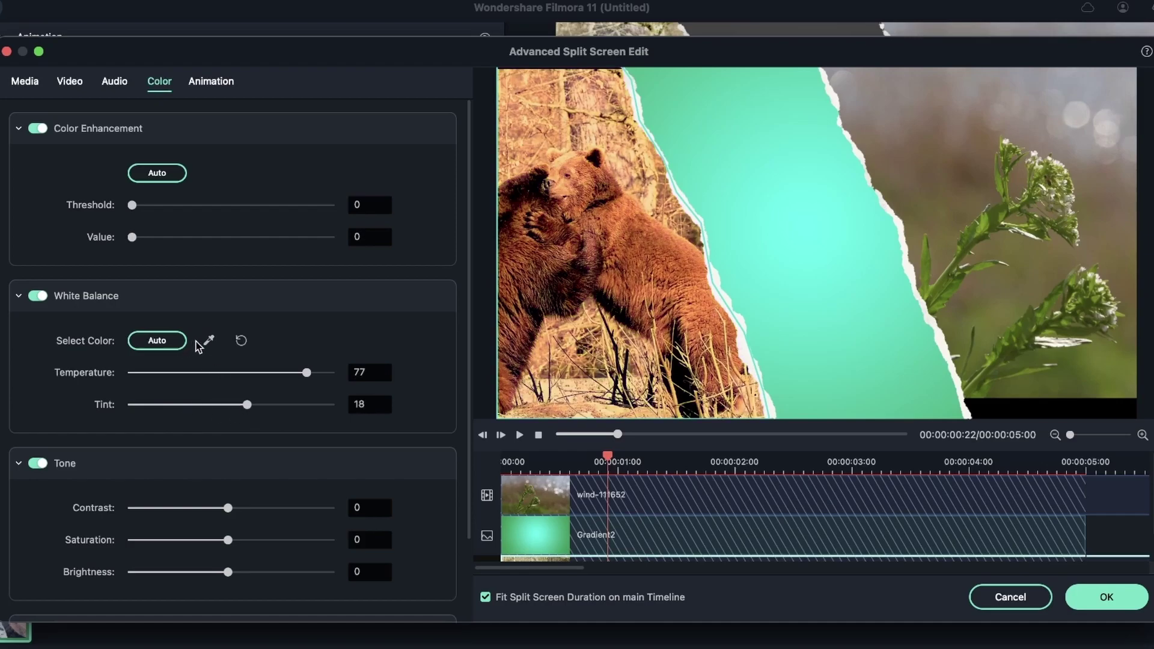
left_click(241, 340)
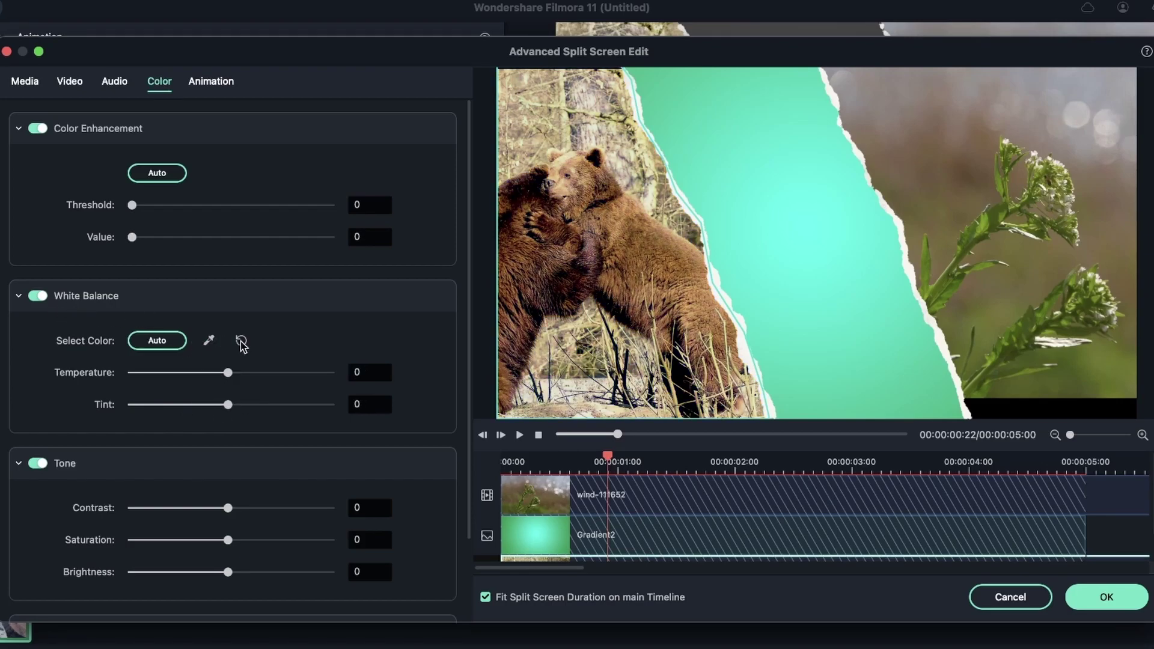
mouse_move(185, 372)
left_click(211, 341)
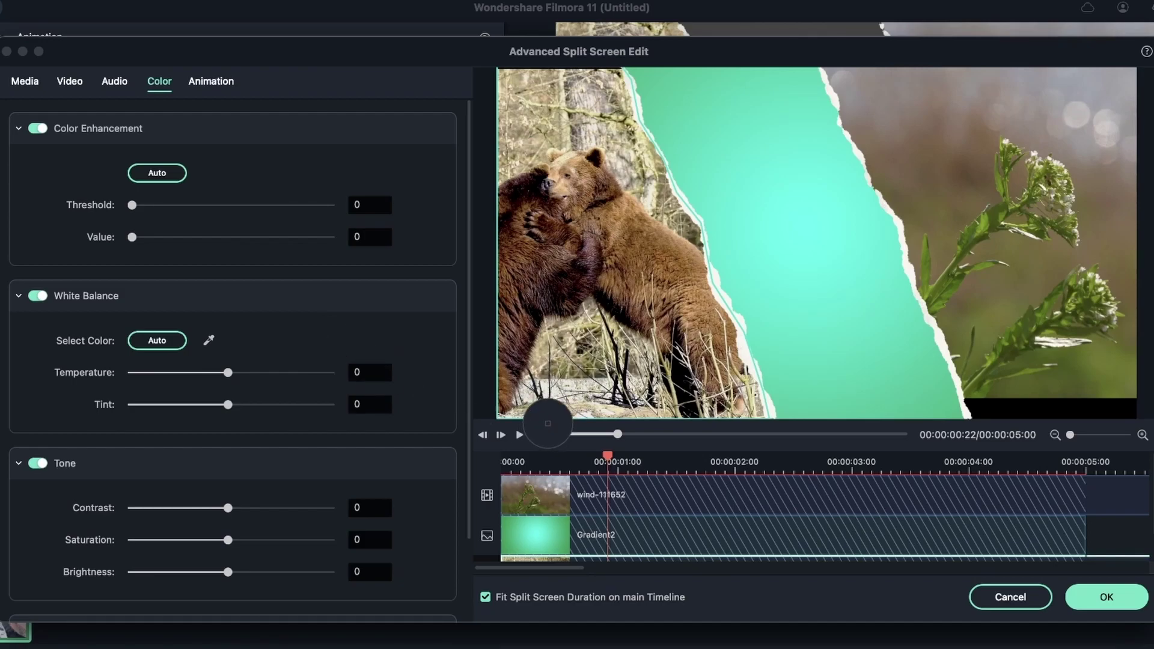
left_click(646, 161)
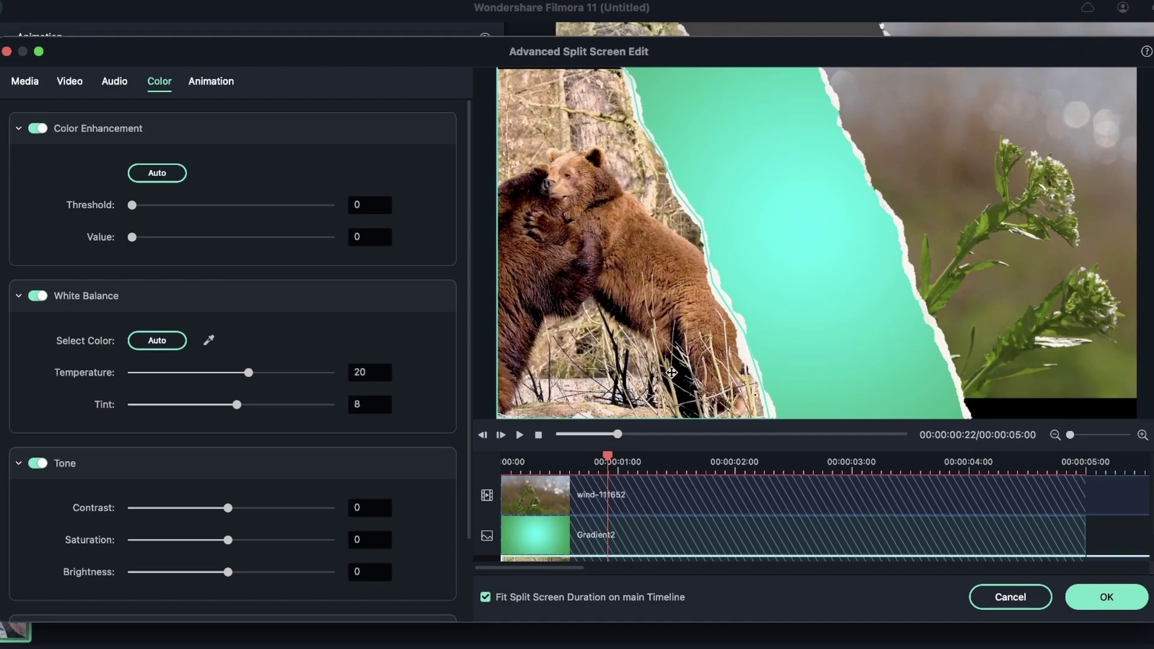
left_click(41, 296)
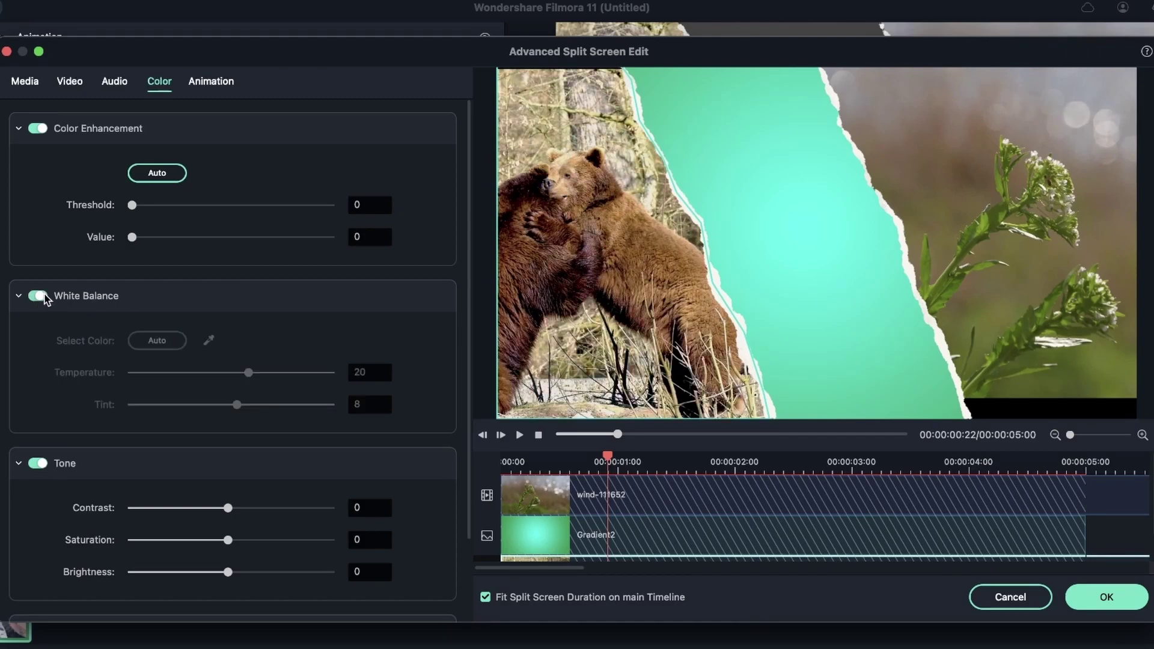
left_click(38, 296)
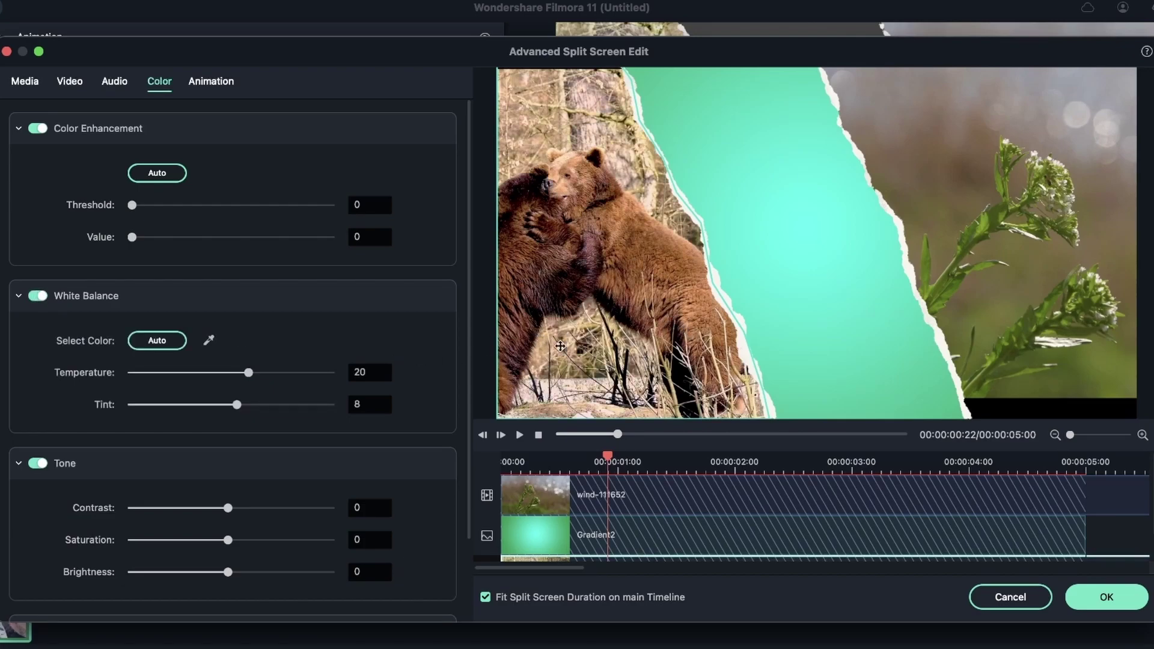
mouse_move(247, 375)
left_mouse_down()
mouse_move(232, 376)
mouse_move(252, 379)
left_mouse_up()
Step: Disable white balance, reset tried contrast, saturation and brightness to 0, and keep LUT None
scroll(255, 434, "down", 3)
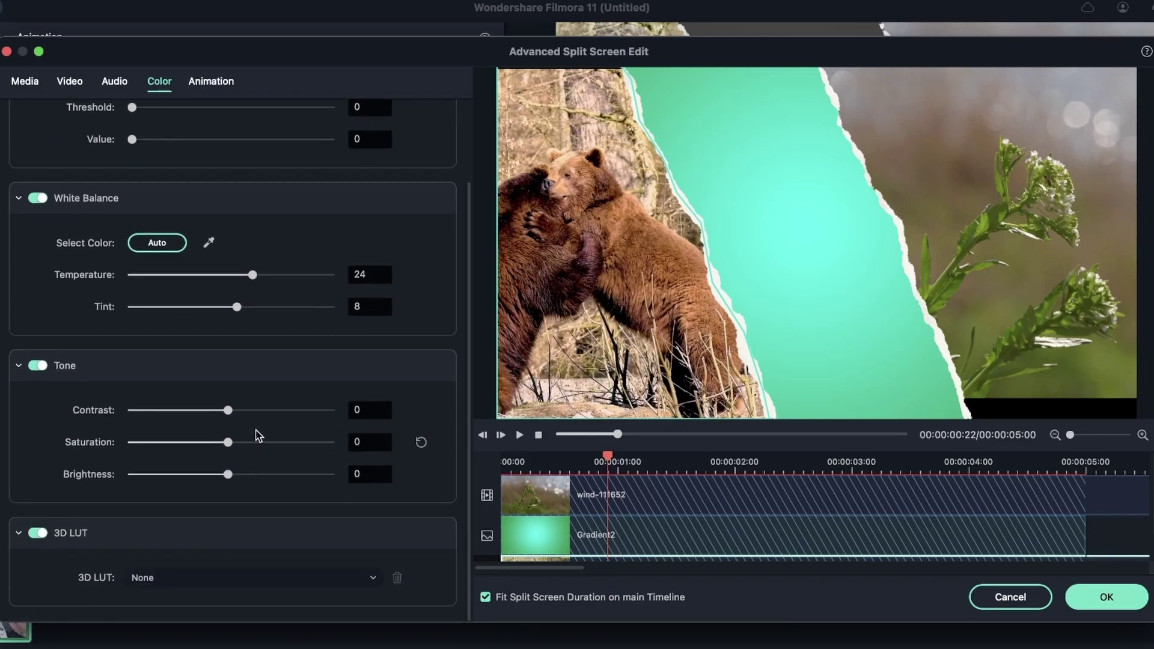
left_click(38, 198)
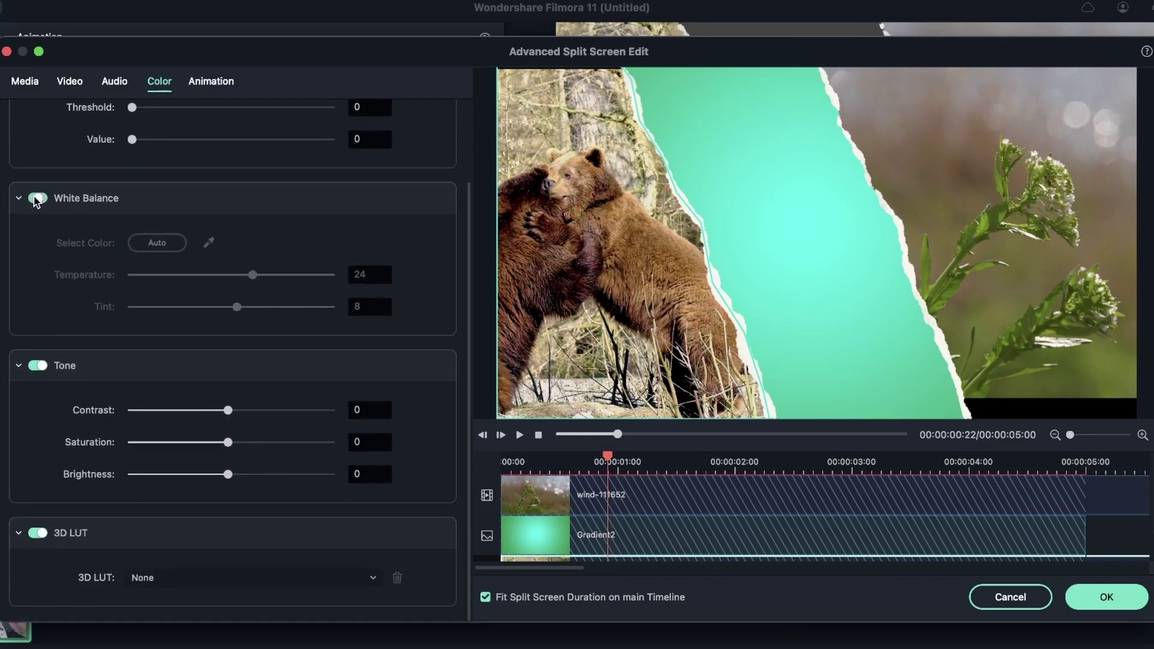
mouse_move(227, 411)
left_mouse_down()
mouse_move(399, 416)
mouse_move(129, 415)
mouse_move(296, 429)
mouse_move(307, 441)
left_mouse_up()
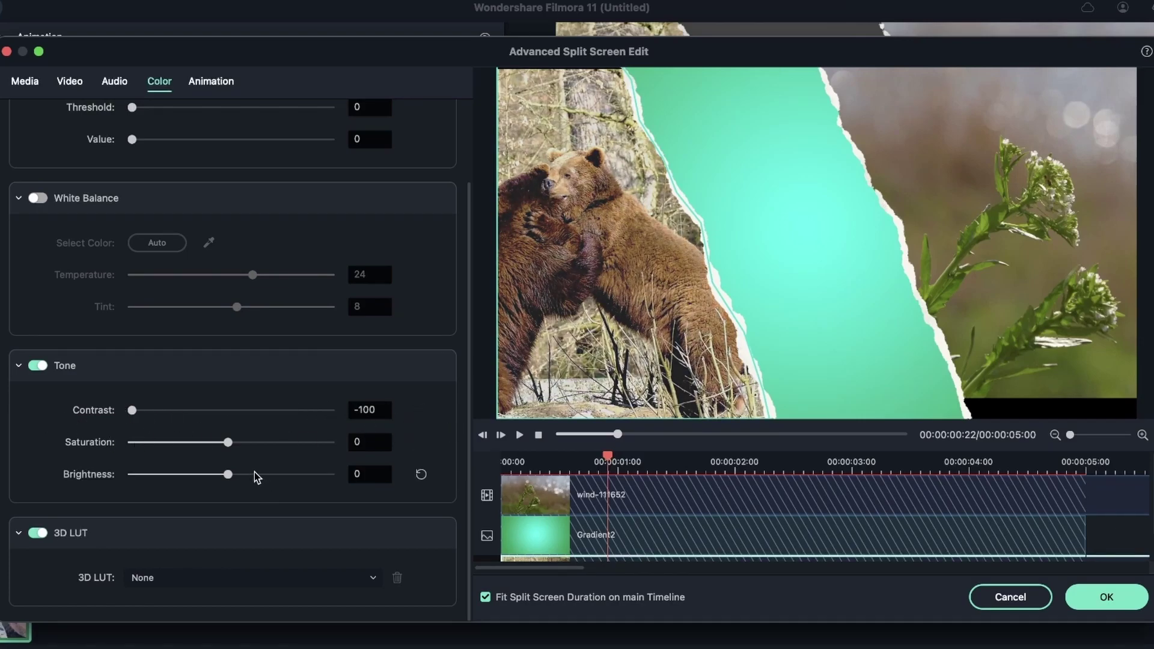
left_click(422, 411)
mouse_move(227, 442)
left_mouse_down()
mouse_move(355, 442)
mouse_move(129, 443)
left_mouse_up()
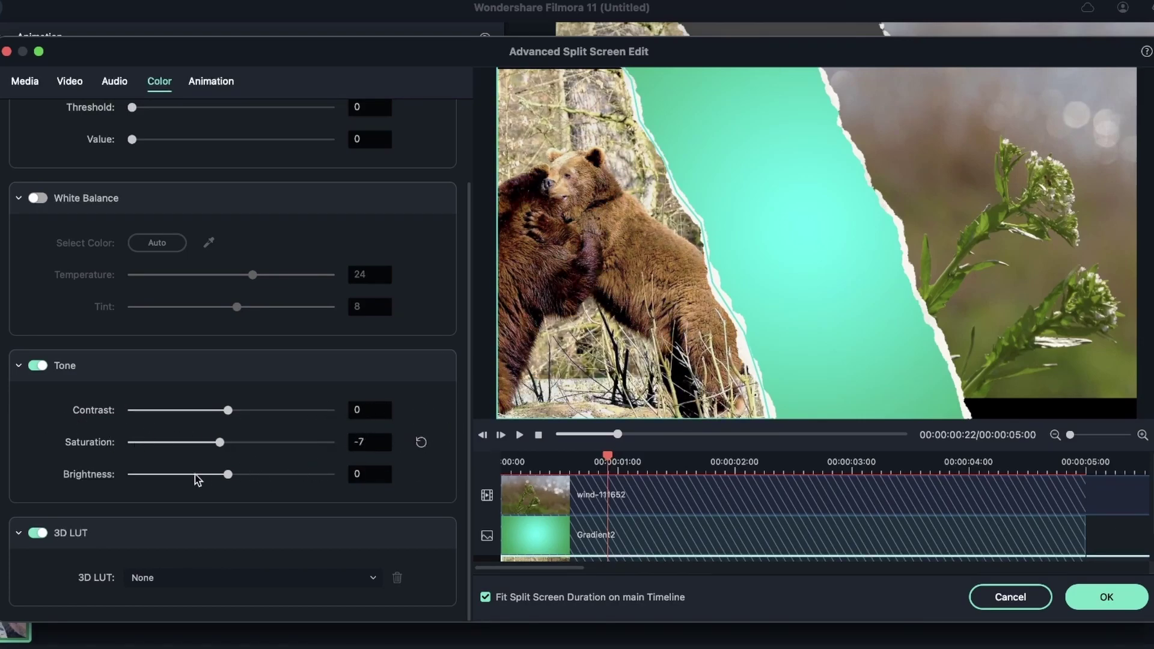
left_click(421, 442)
mouse_move(220, 472)
left_mouse_down()
mouse_move(341, 480)
mouse_move(147, 497)
mouse_move(444, 514)
left_mouse_up()
left_click(421, 475)
left_click(247, 579)
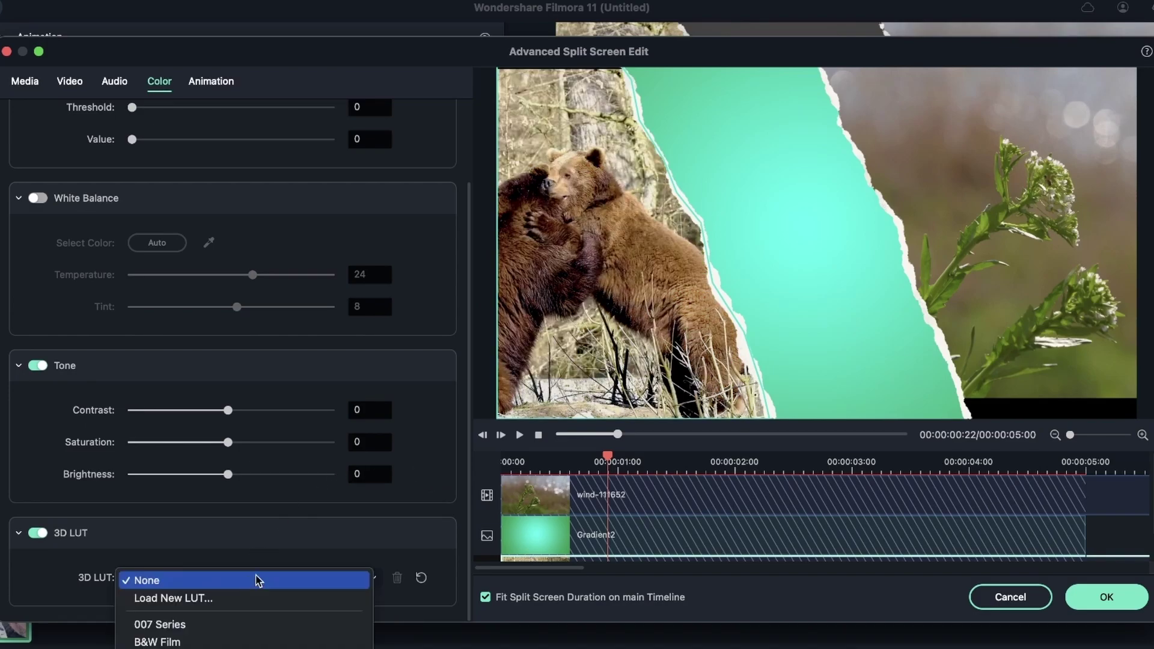
left_click(258, 579)
Step: Apply the Boom! preset motion to the bear clip and stretch it to about three seconds
scroll(225, 151, "up", 3)
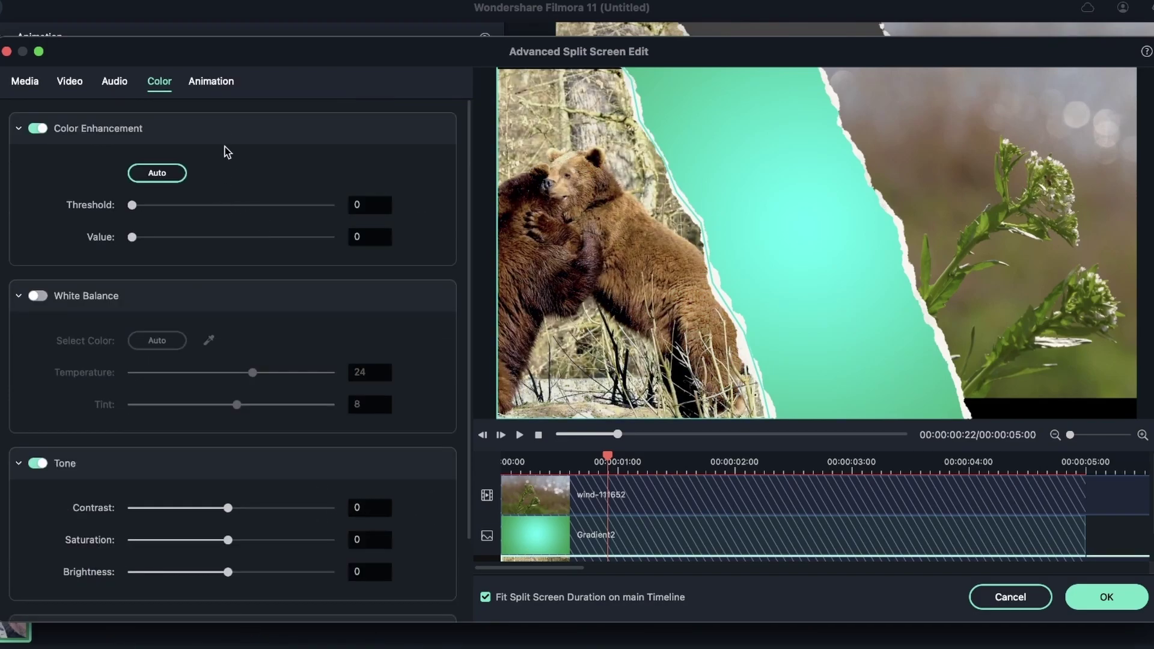
left_click(211, 81)
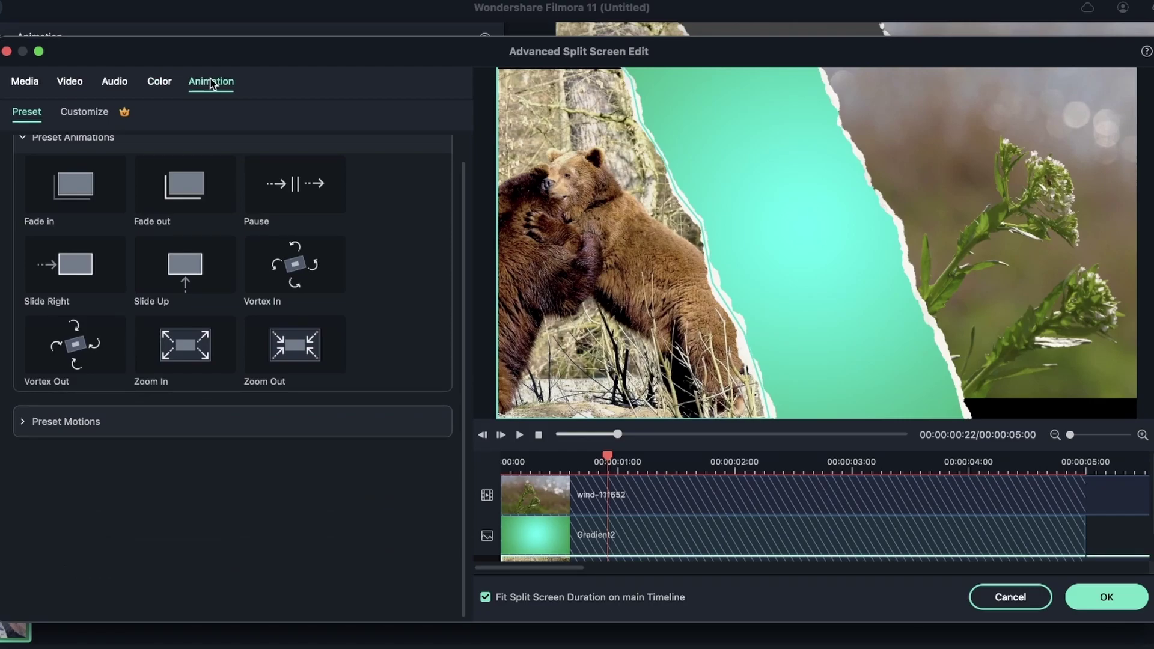
left_click(81, 185)
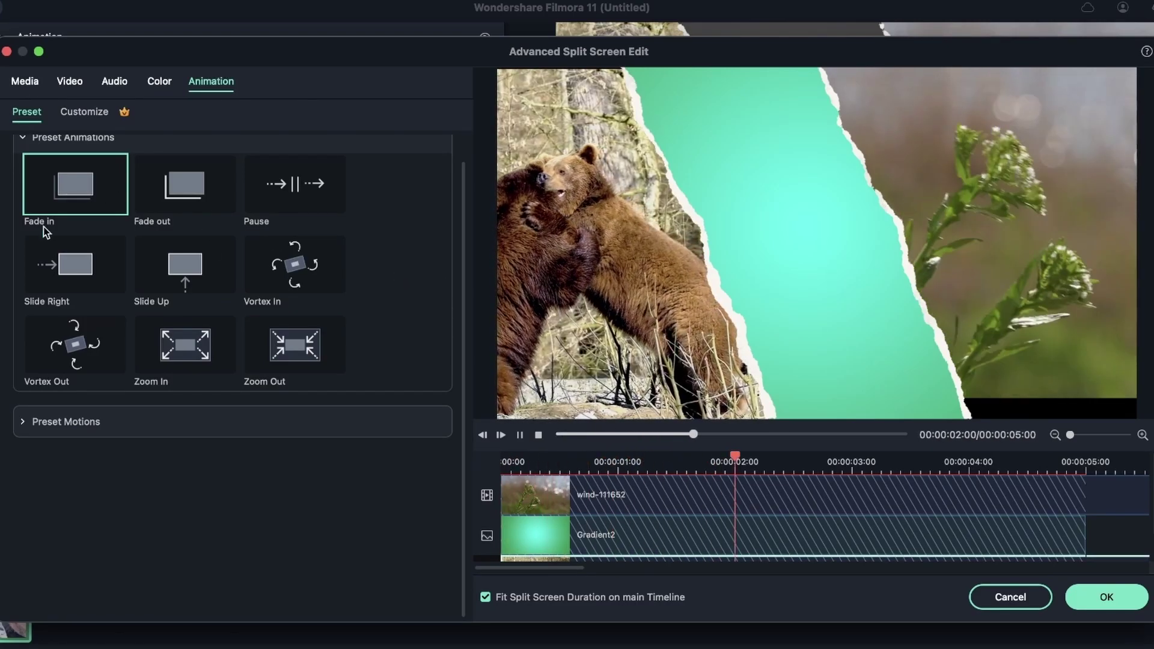
left_click(89, 420)
left_click(203, 492)
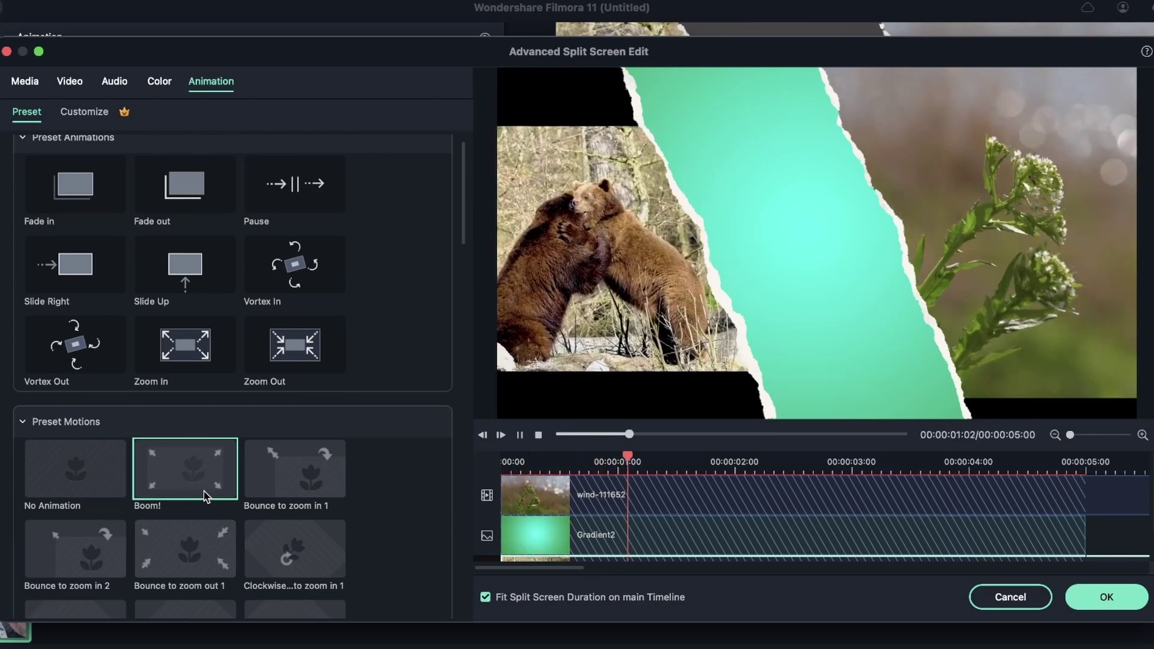
scroll(601, 567, "down", 2)
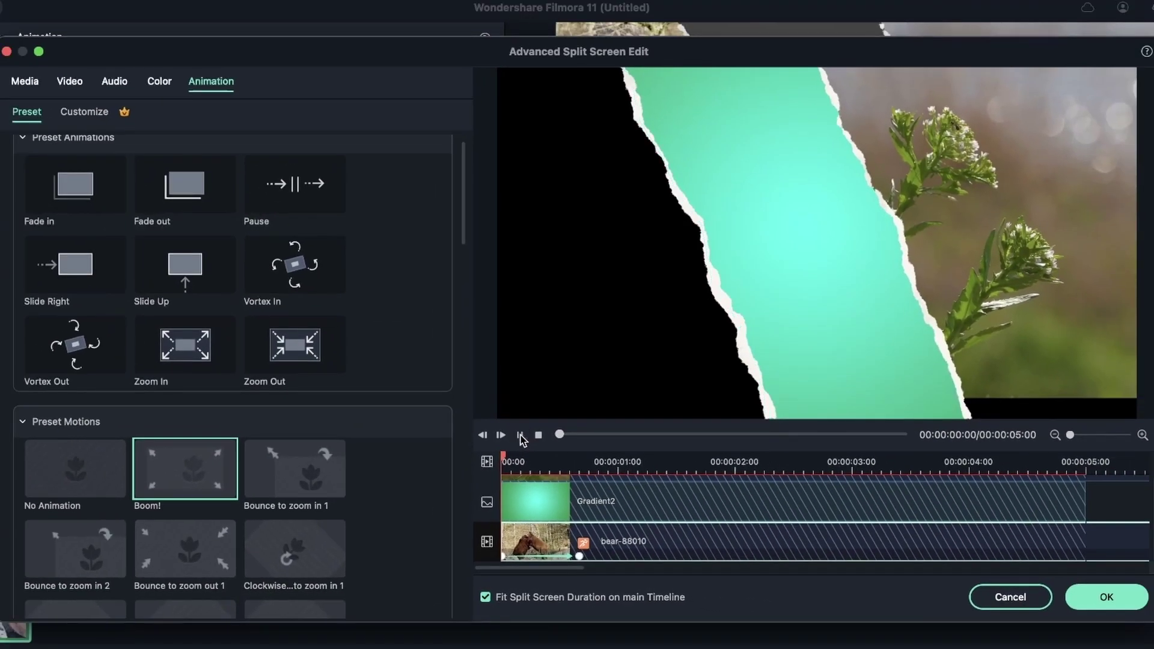
left_click(520, 435)
left_click(521, 434)
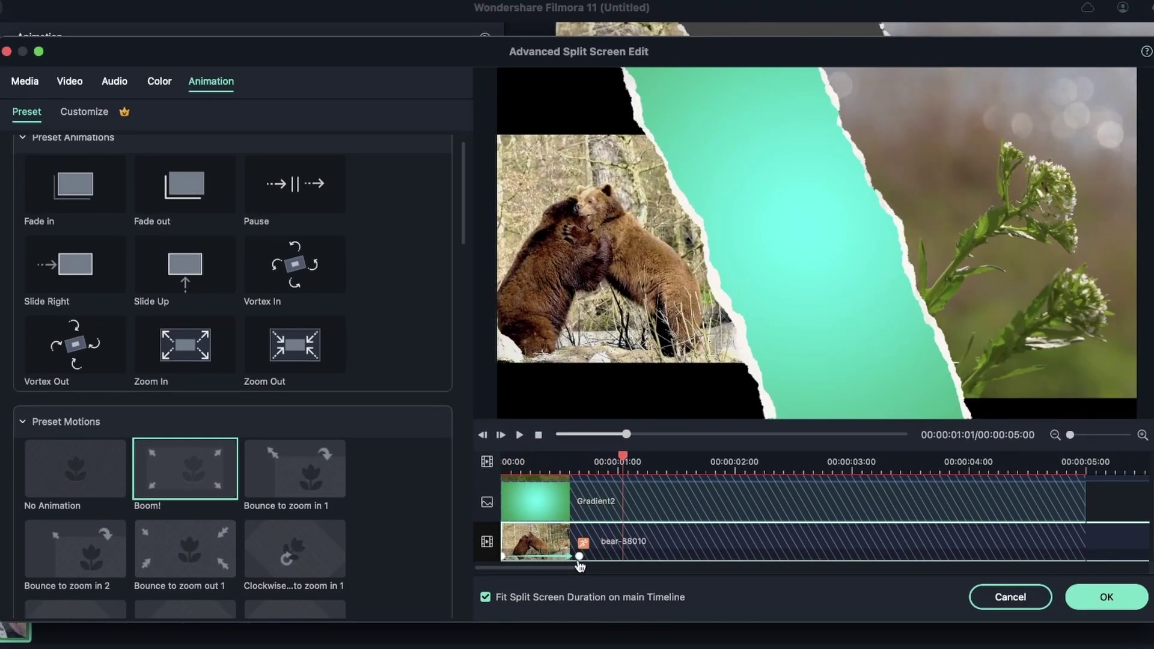
left_click_drag(580, 561, 537, 562)
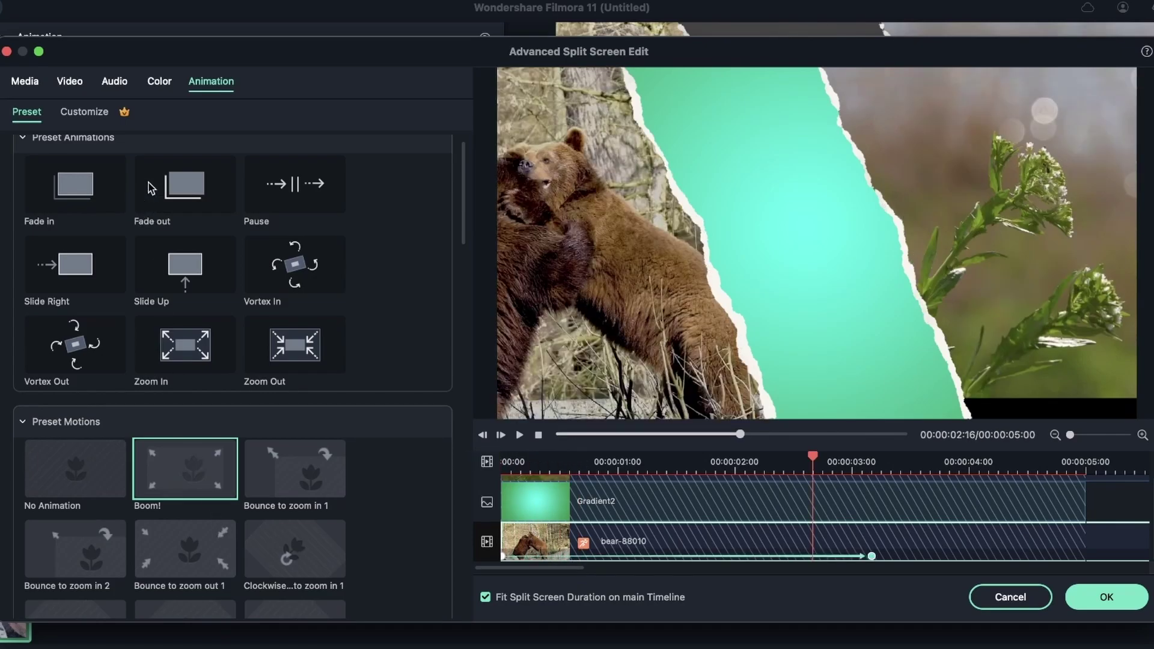
Step: Add custom rotation keyframes so the bear clip spins near its start
left_click(99, 114)
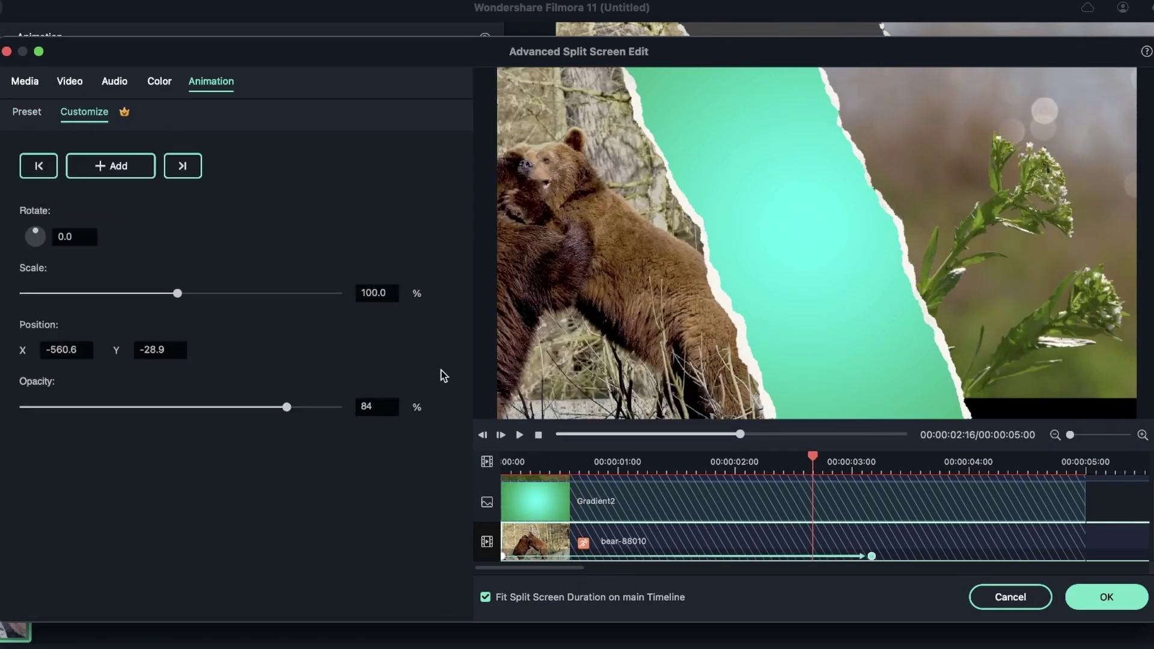
left_click(505, 457)
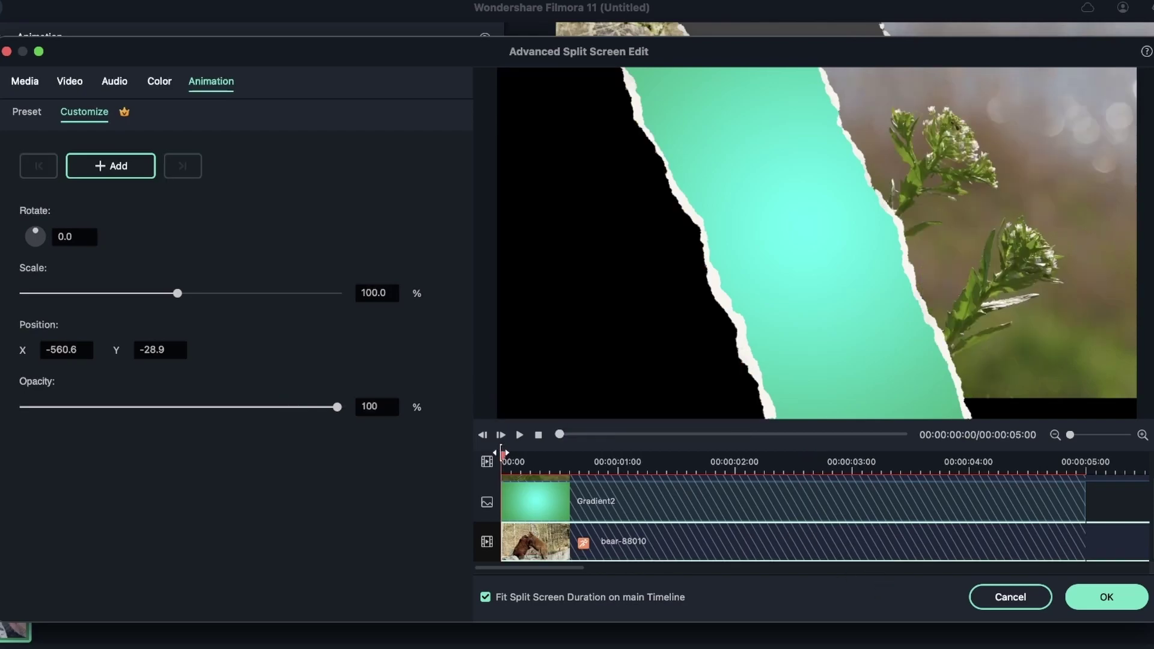
left_click_drag(505, 455, 521, 457)
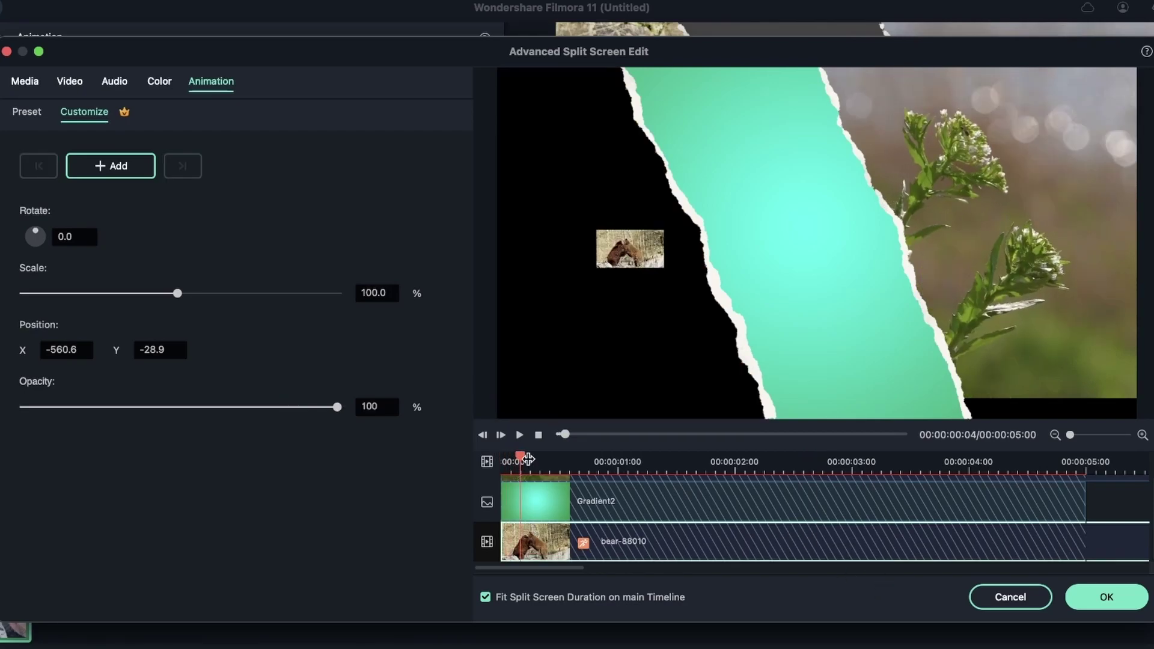
left_click(124, 174)
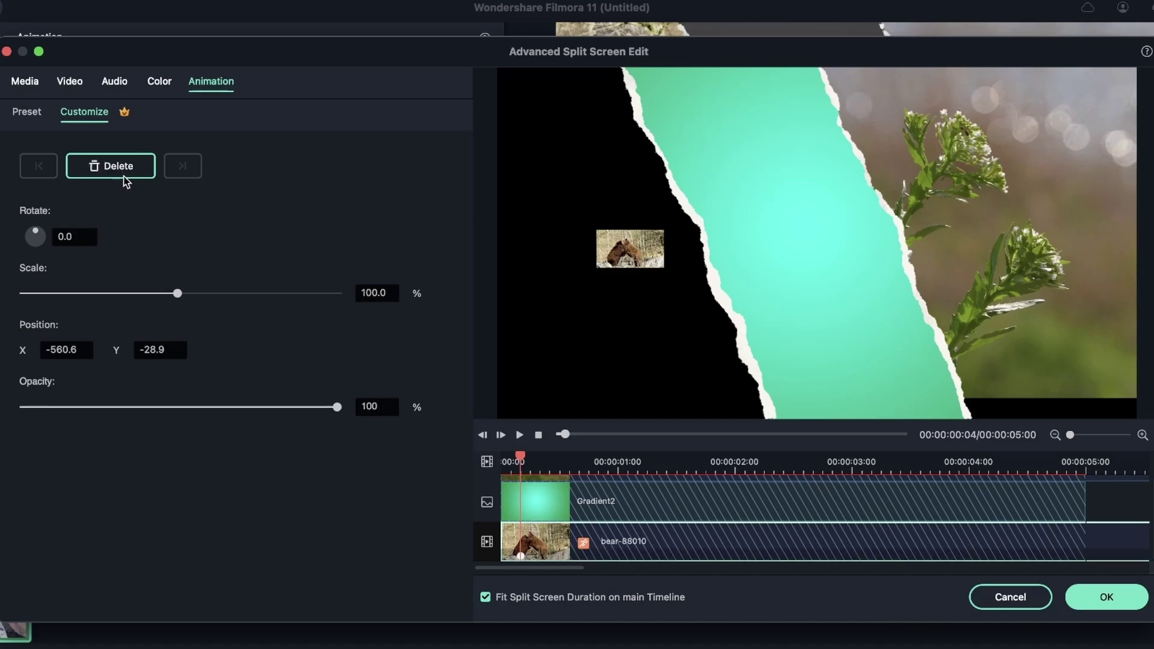
left_click(685, 473)
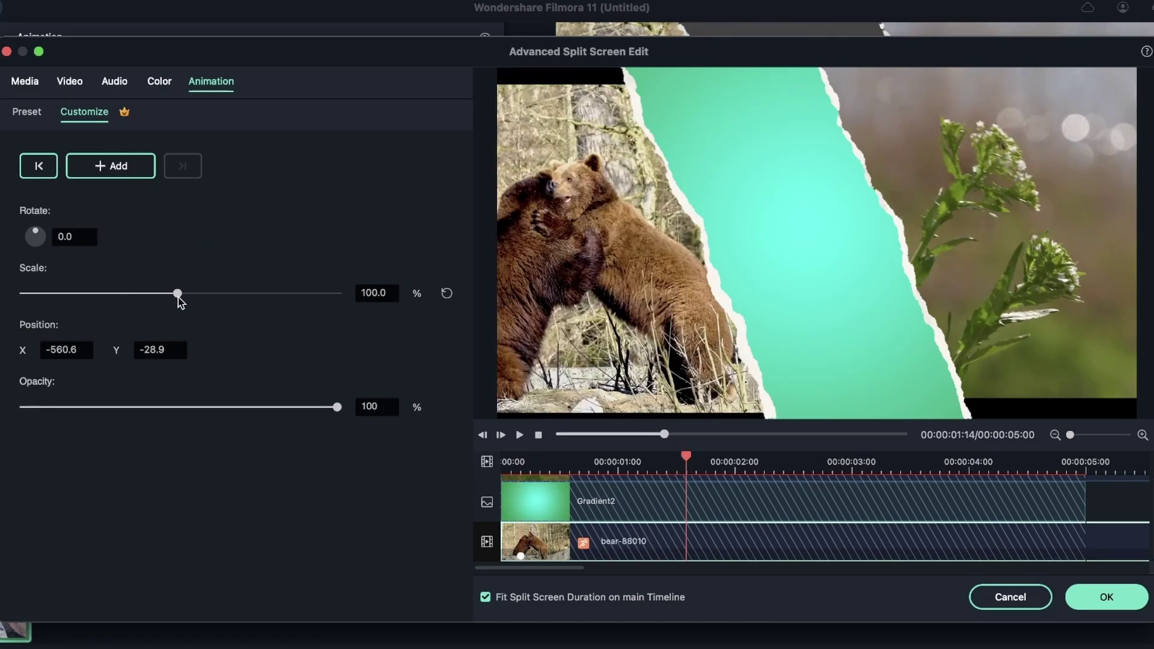
left_click_drag(37, 232, 43, 283)
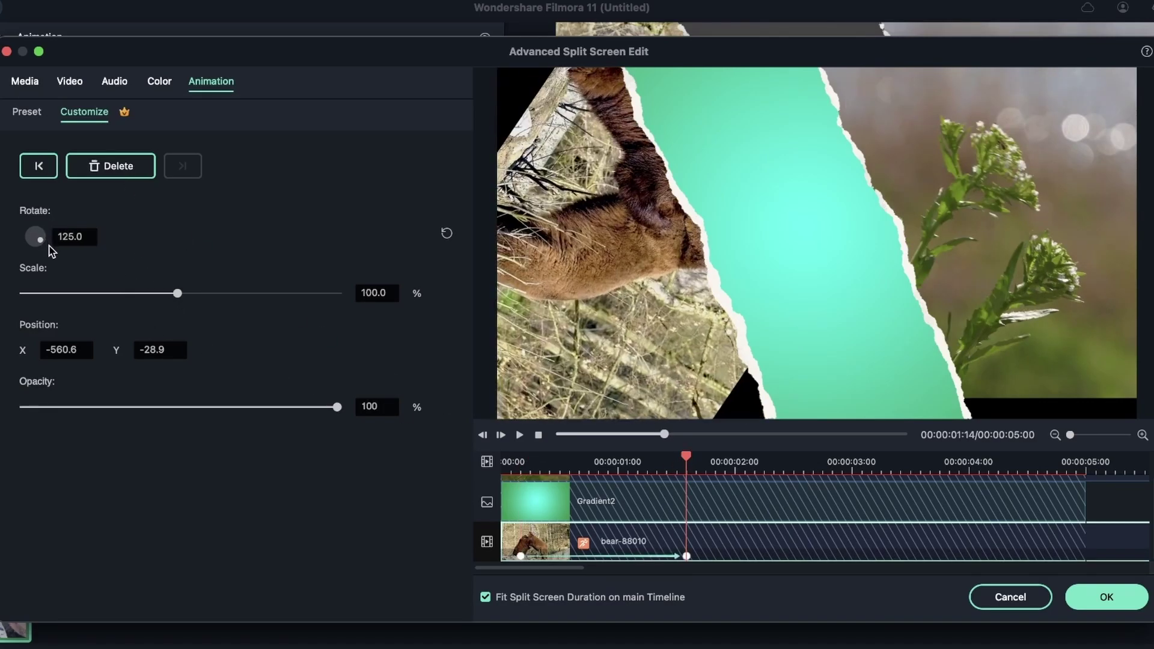
left_click_drag(35, 239, 29, 236)
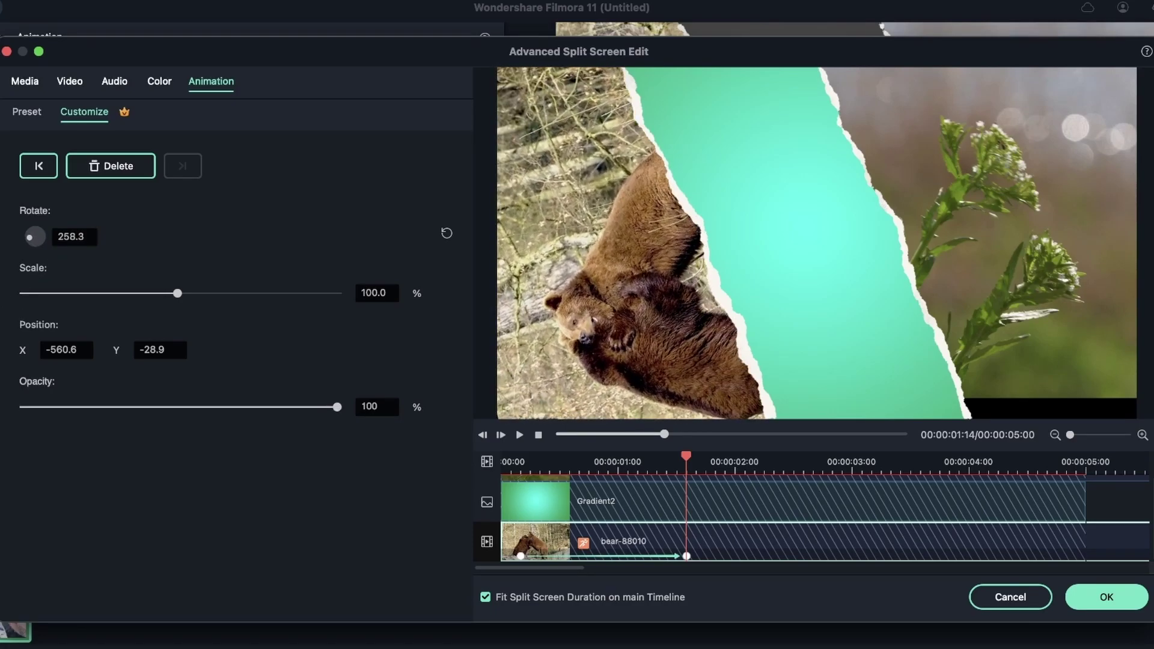
Step: Preview the spin, confirm Advanced Split Screen Edit, and play the result on the main timeline
key("space")
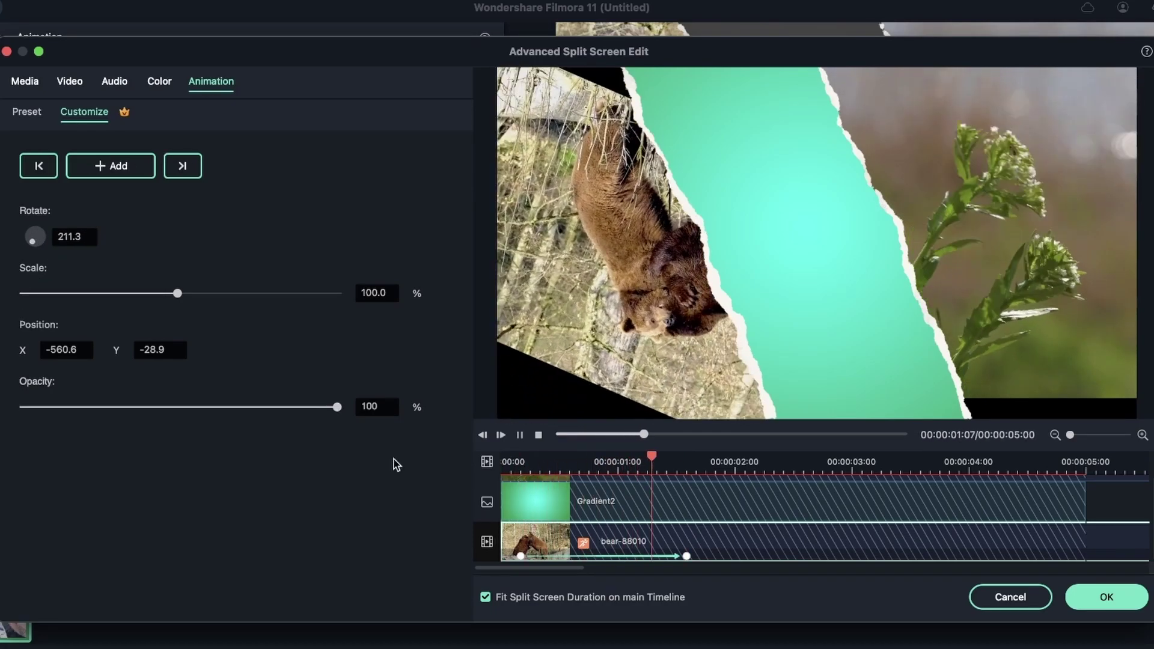
key("space")
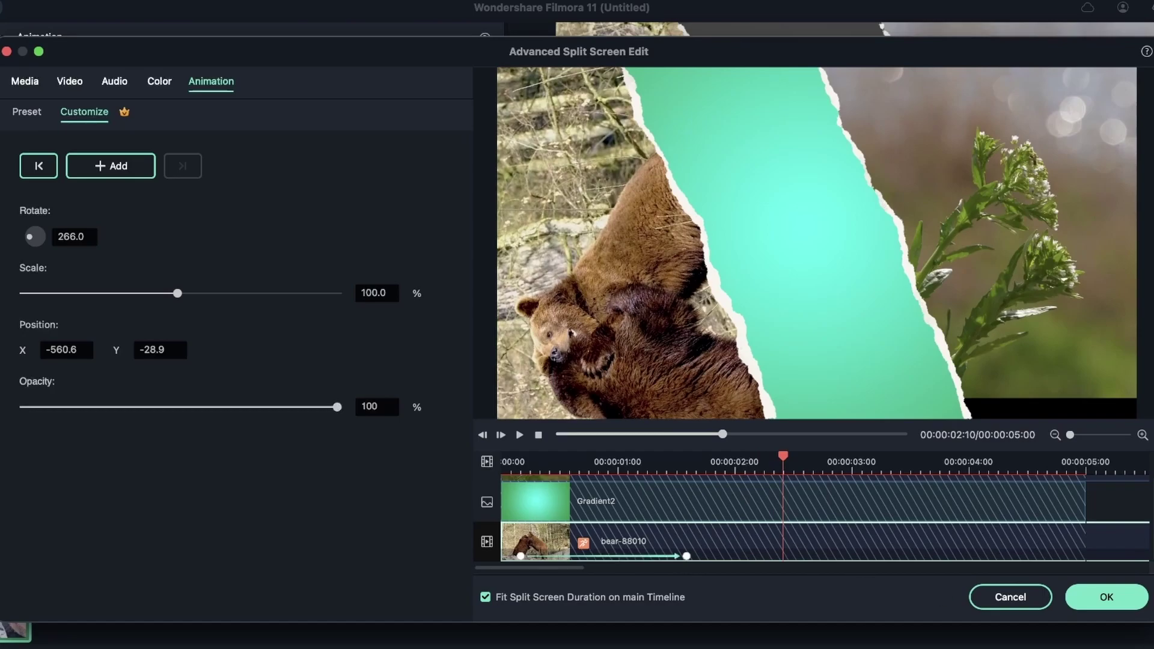
left_click(1106, 597)
key("space")
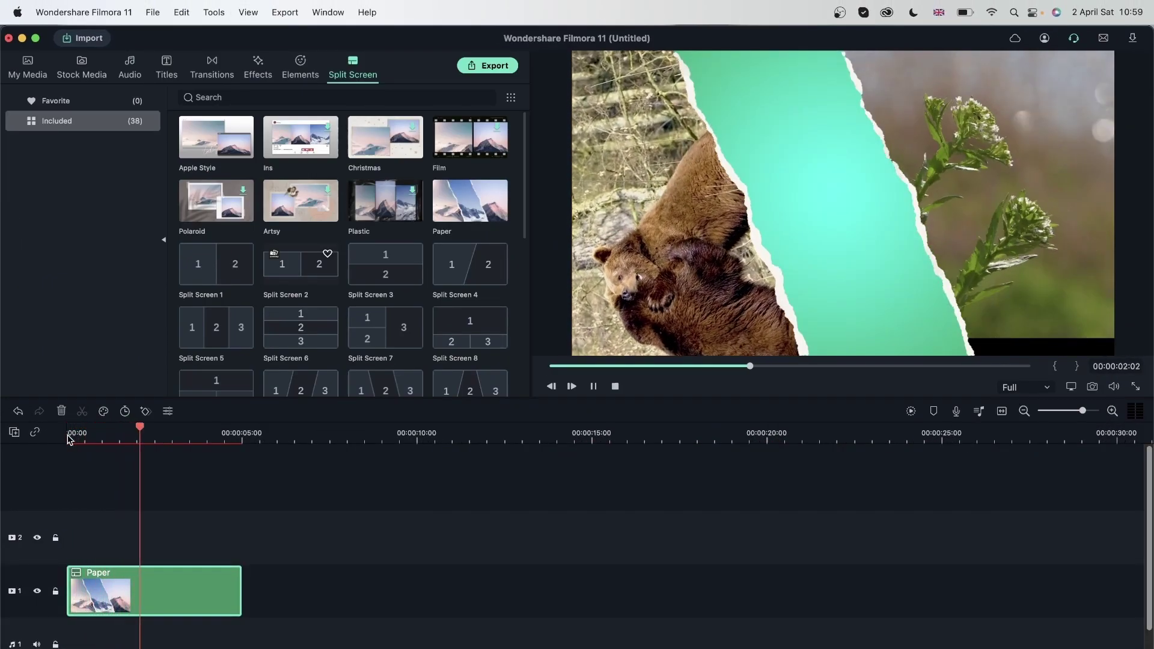
Step: Delete the Paper clip and place the empty three-slot Split Screen 7 layout on the timeline
key("space")
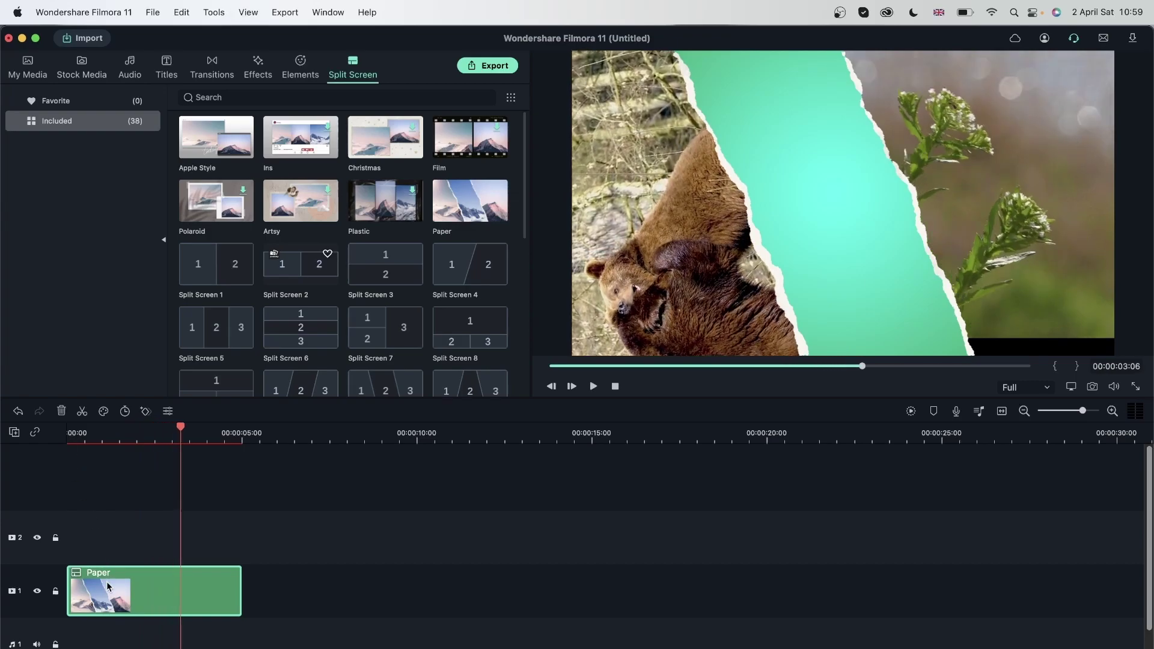
left_click(61, 410)
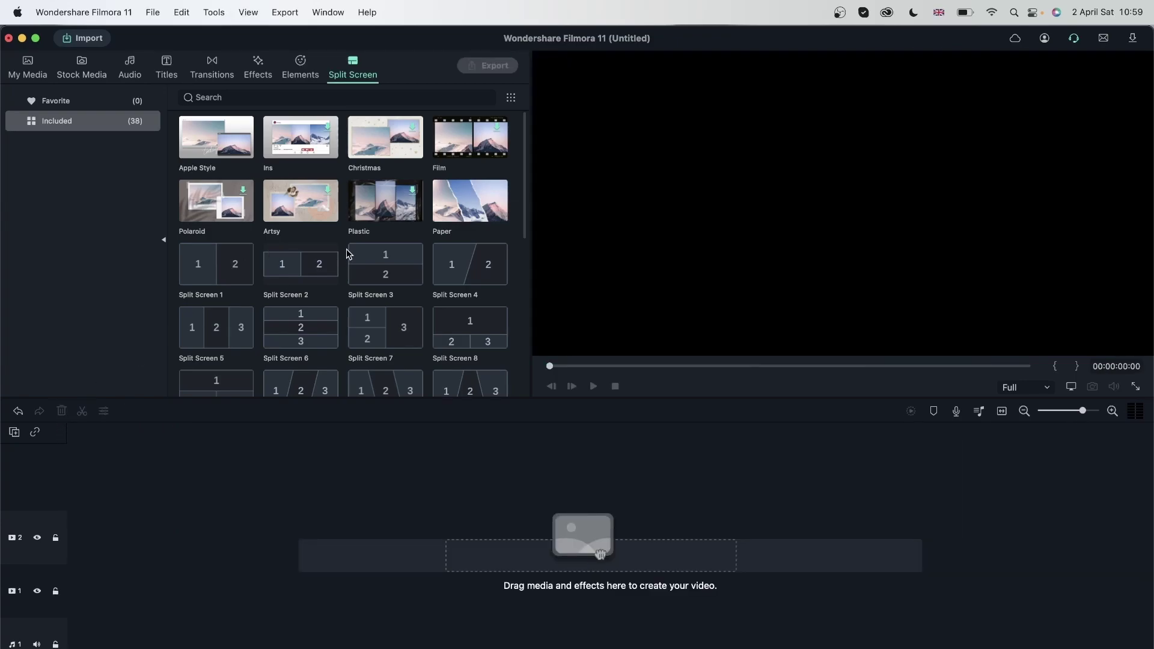
mouse_move(379, 328)
left_mouse_down()
mouse_move(76, 557)
mouse_move(154, 593)
left_mouse_up()
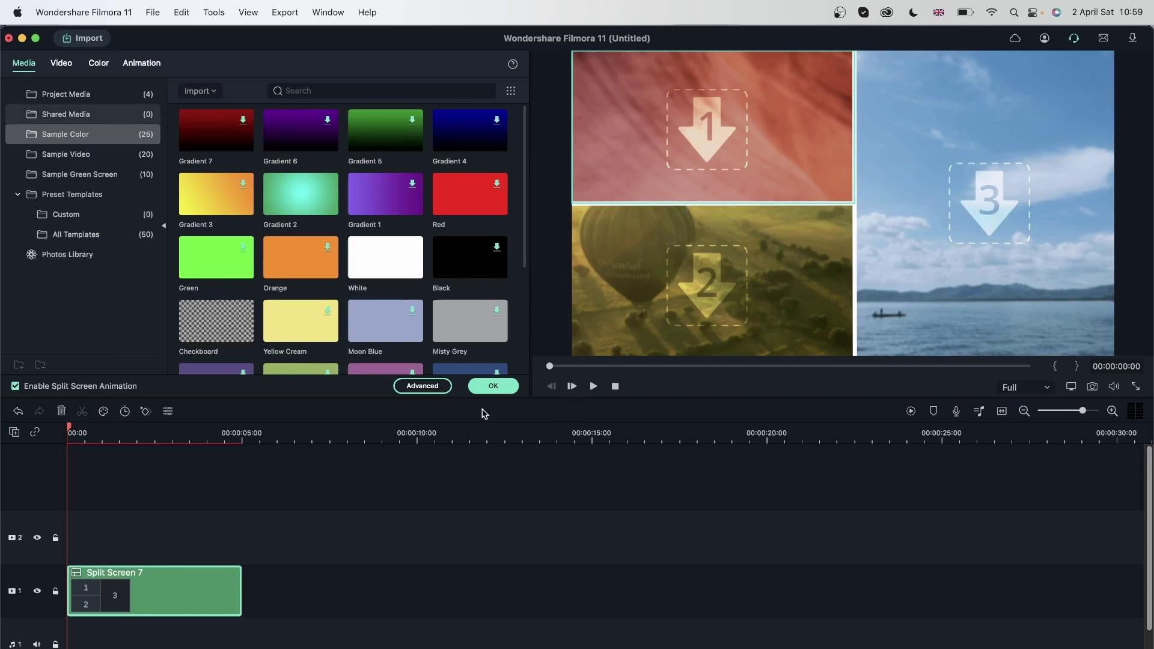
left_click(492, 388)
Step: Place the downloaded soap bubble stock clip on track 1 after Split Screen 7
left_click(309, 432)
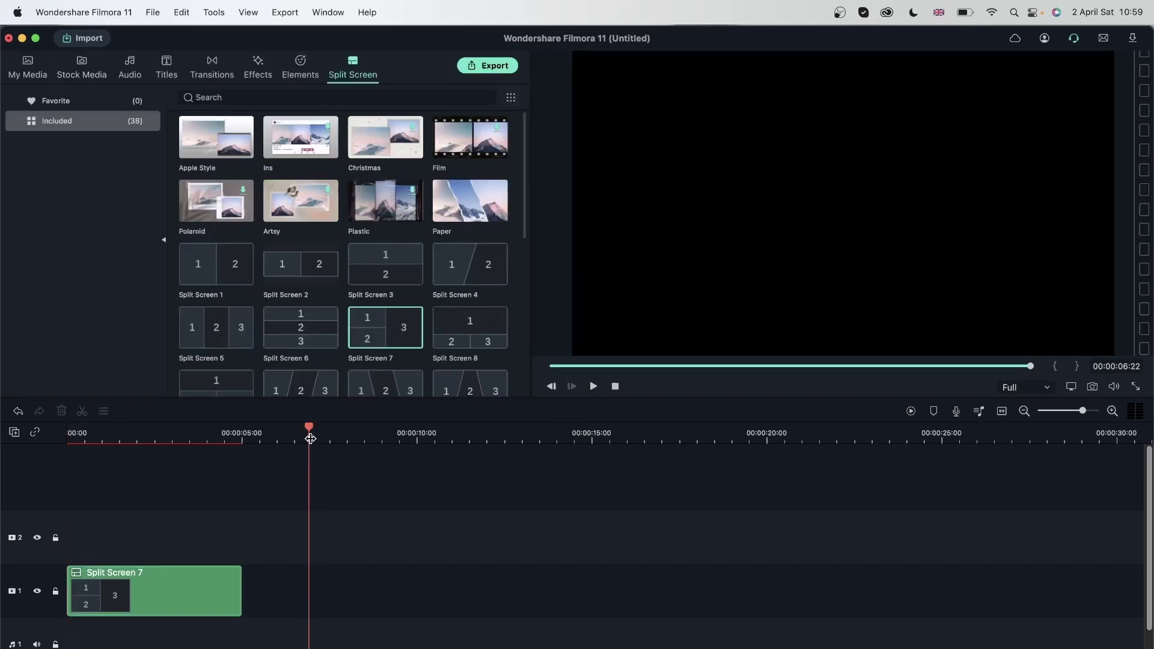
left_click(72, 68)
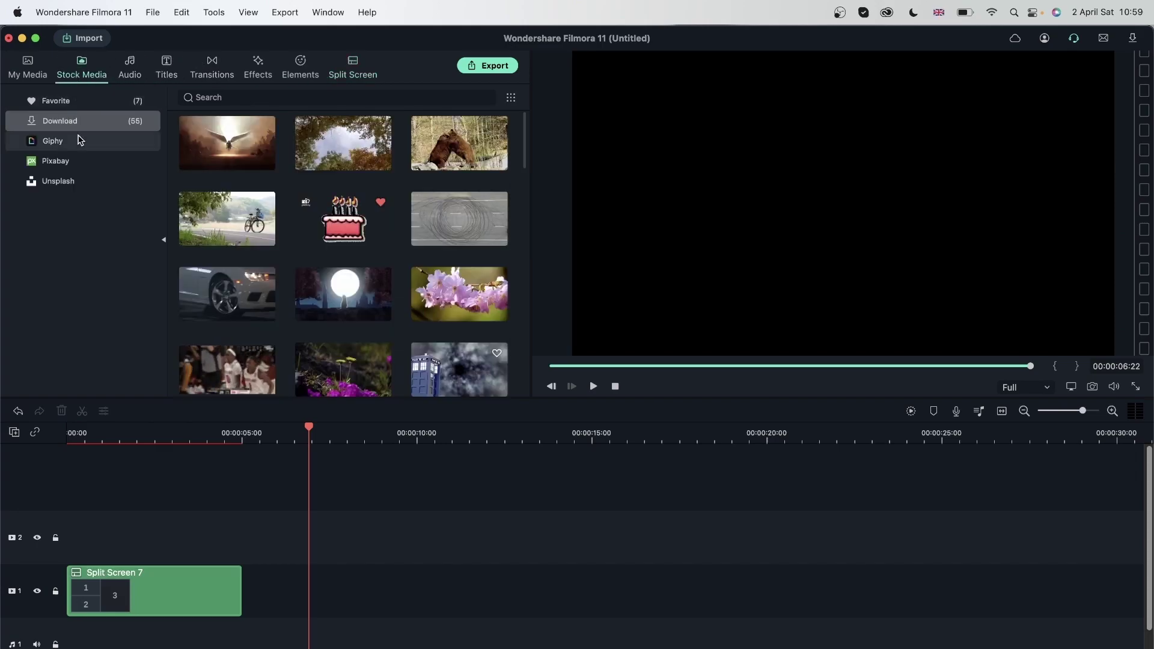
scroll(402, 335, "down", 10)
left_click_drag(233, 270, 313, 589)
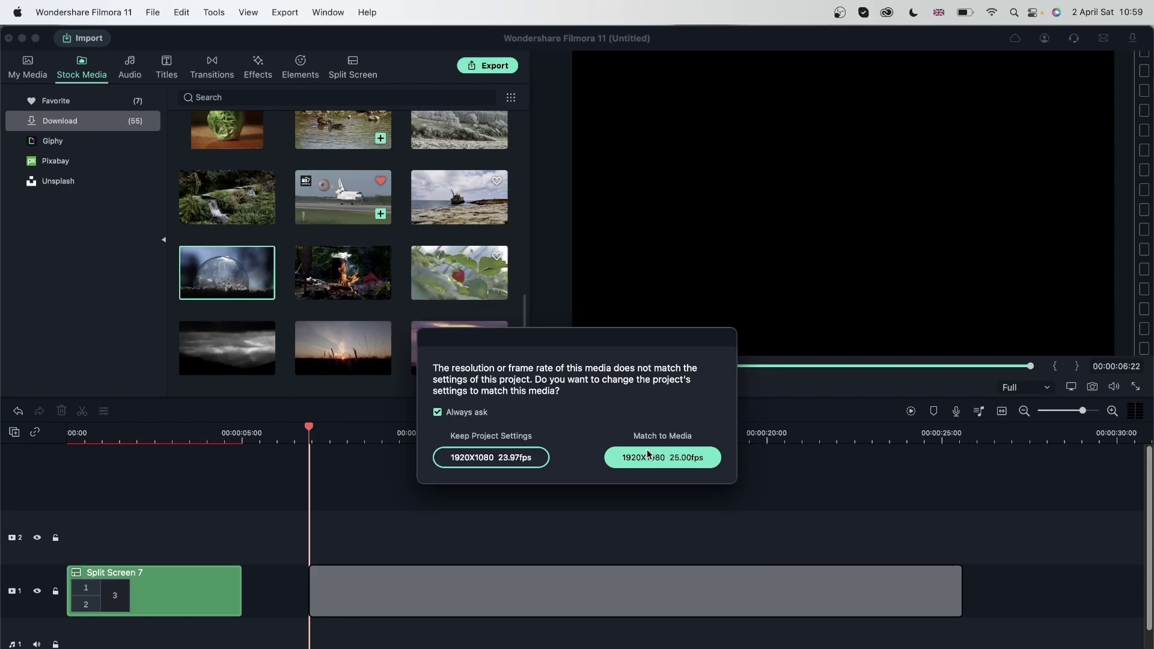
Step: Match the project to the soap bubble clip and search Pixabay stock videos for 'gopro'
left_click(652, 459)
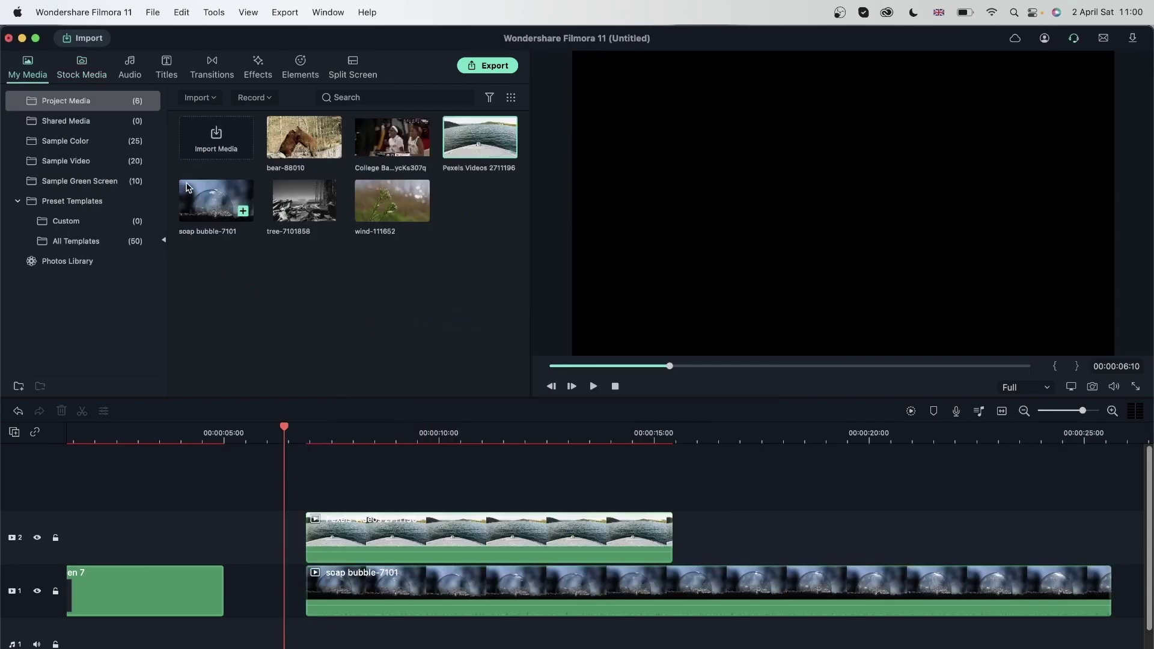
left_click(81, 69)
left_click(76, 157)
left_click(233, 96)
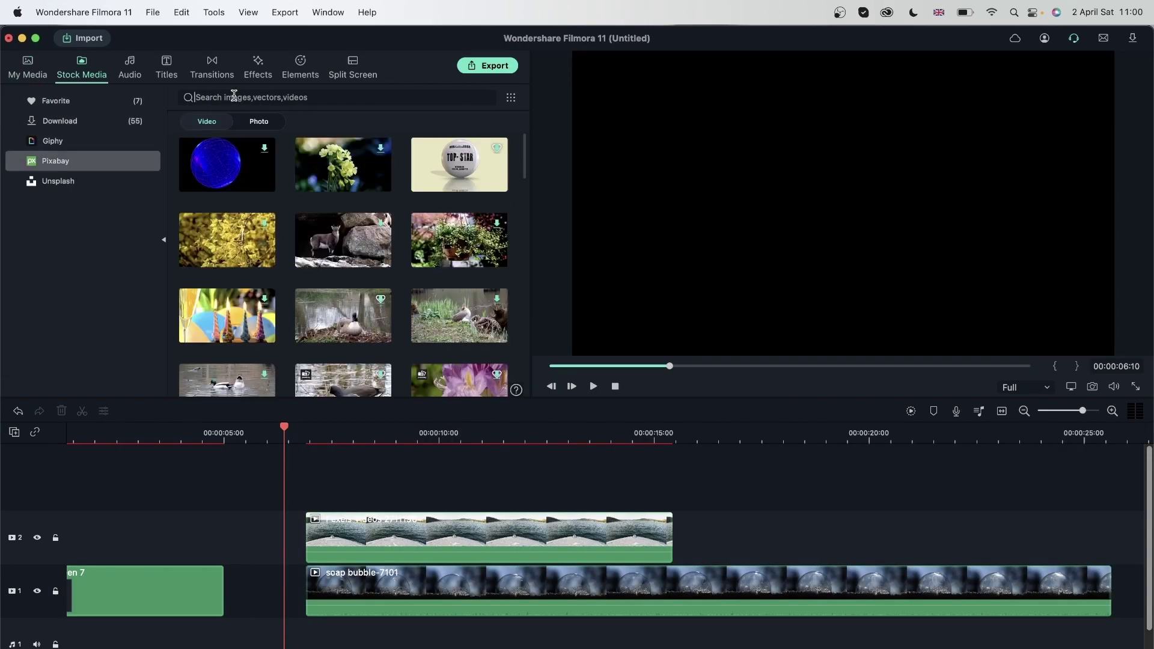
type("gopro")
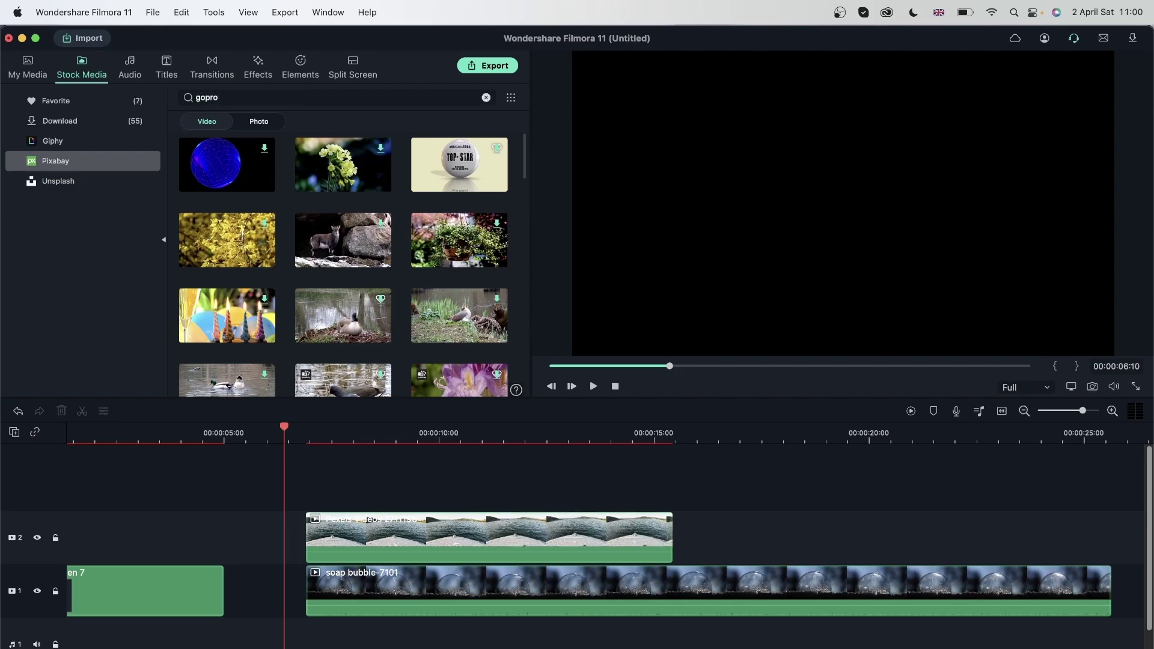
key("Return")
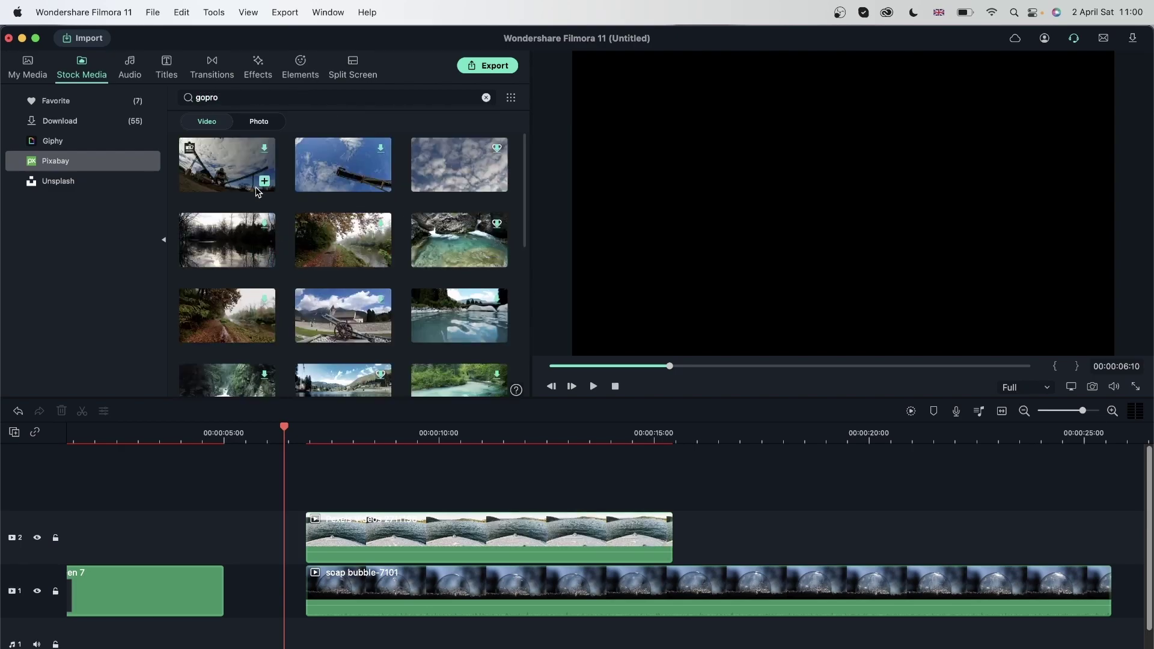
Step: Butt the soap bubble clip against Split Screen 7 and add the car clip on track 2
mouse_move(391, 579)
left_click_drag(407, 533, 408, 542)
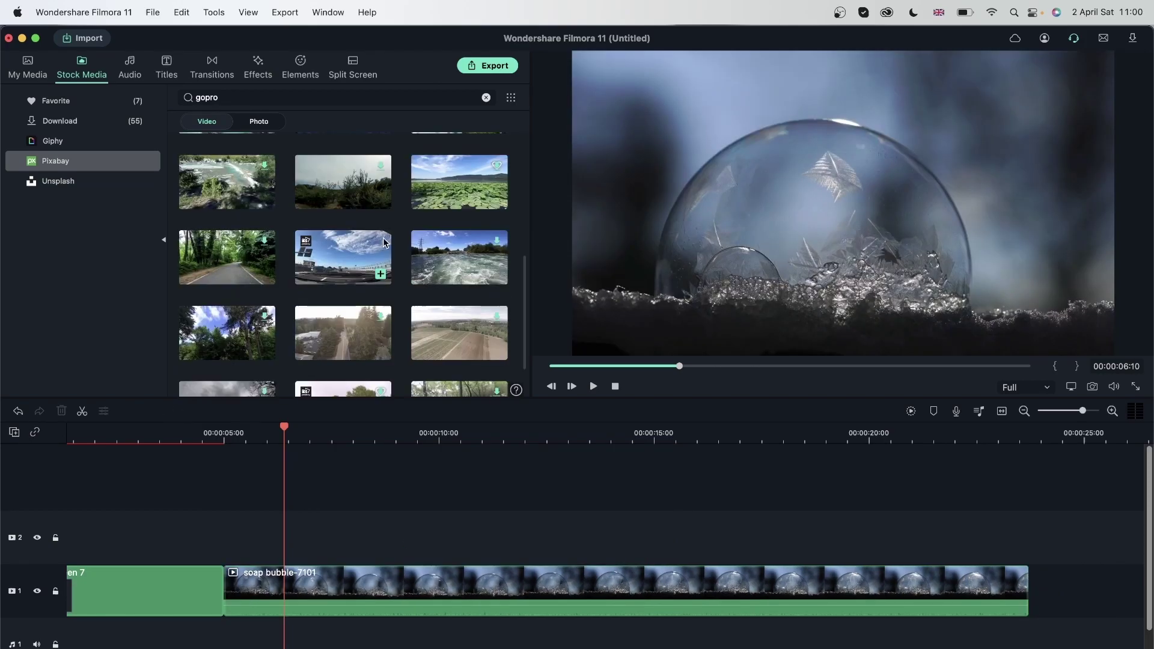
left_click(339, 277)
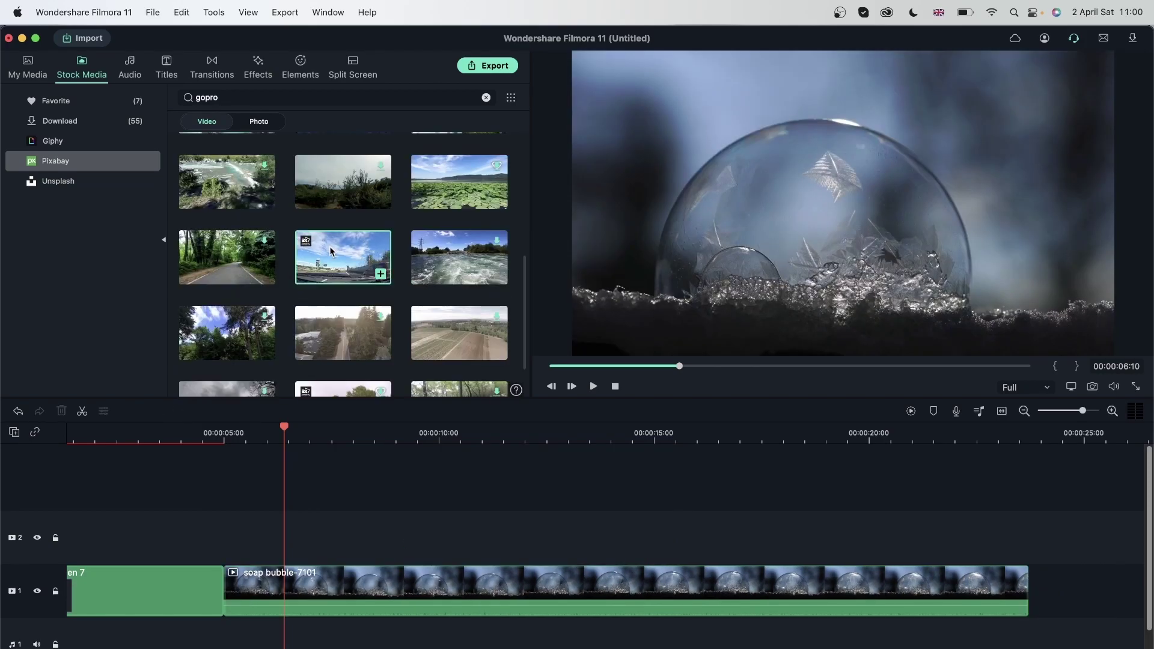
left_click_drag(331, 251, 297, 534)
left_click(316, 435)
mouse_move(319, 438)
left_mouse_down()
mouse_move(667, 469)
mouse_move(236, 548)
mouse_move(721, 554)
left_mouse_up()
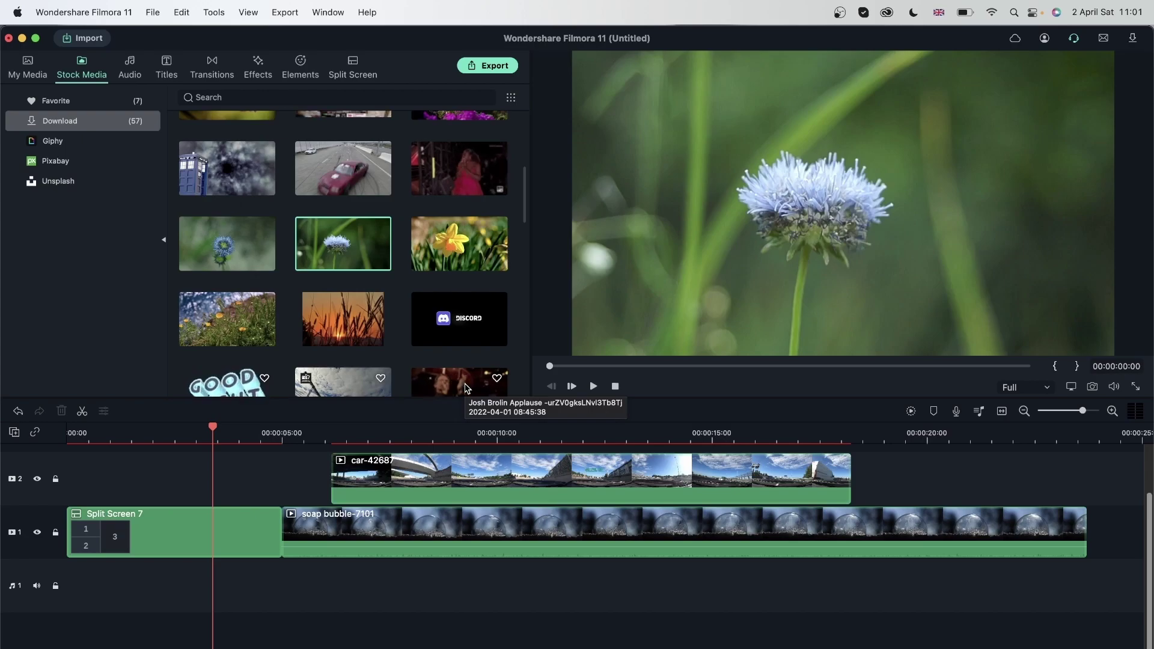
mouse_move(343, 243)
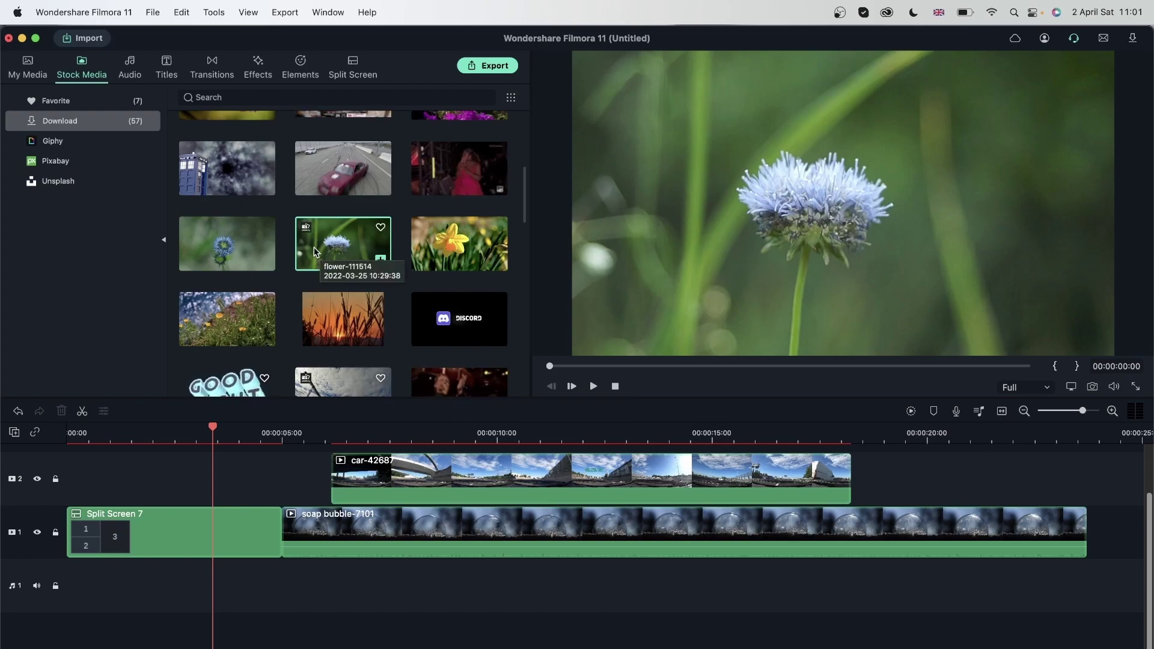
Step: Add the flower stock clip from Downloads on a new track 3
scroll(497, 611, "up", 2)
left_click_drag(334, 237, 368, 486)
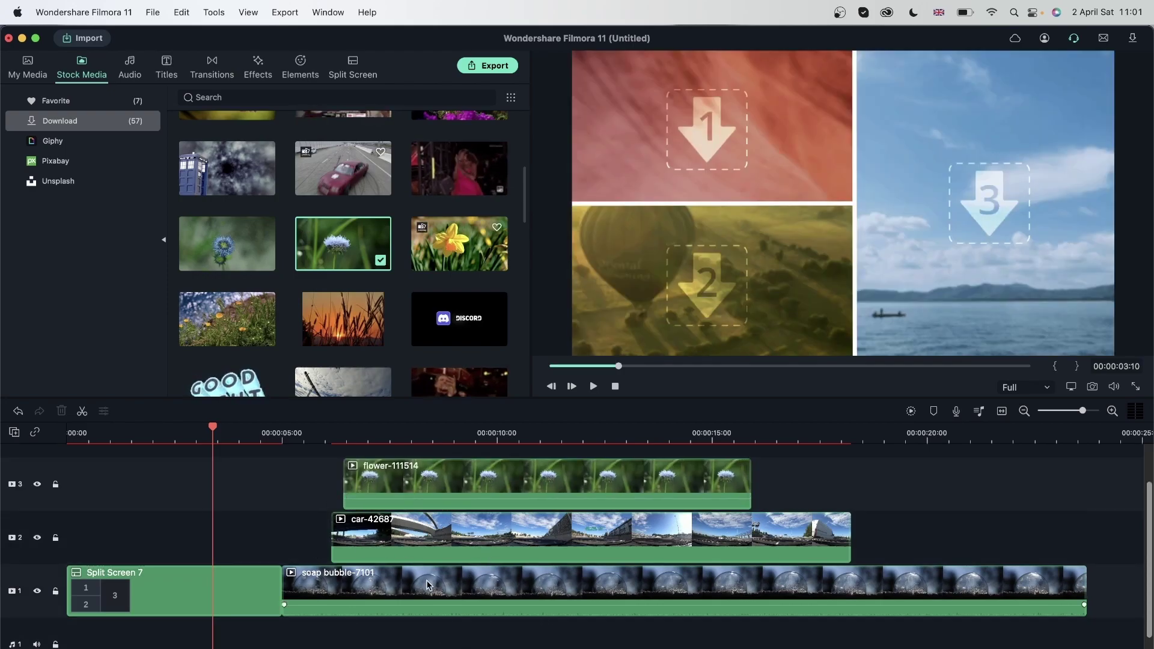
left_click(13, 77)
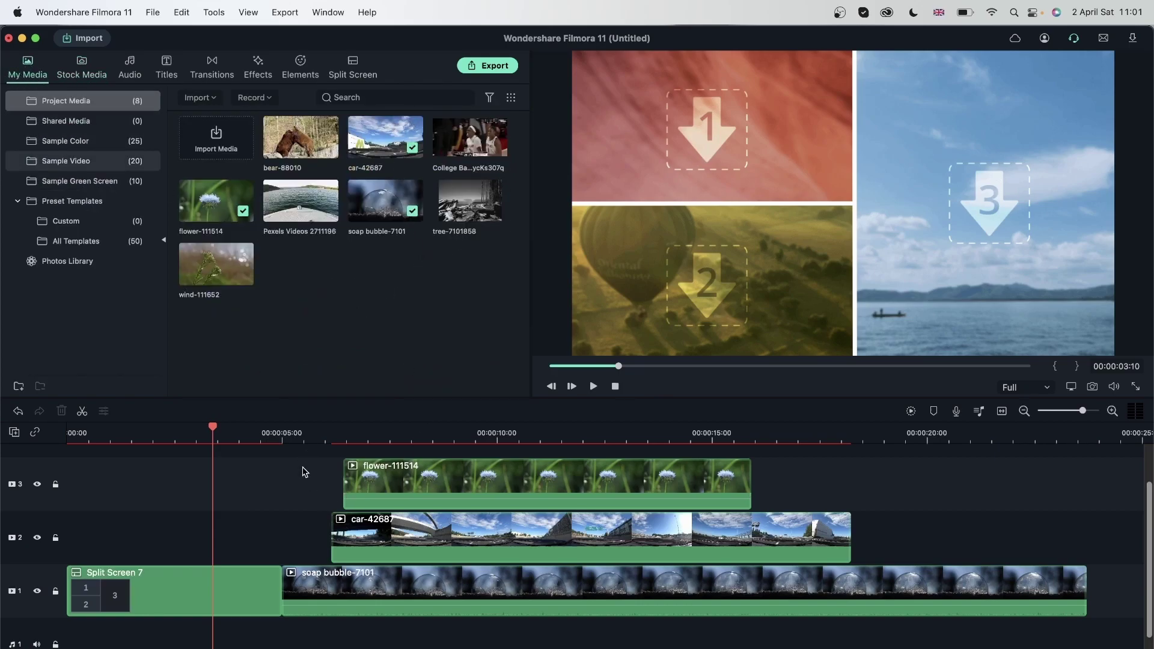
Step: Delete the loose flower, car and soap bubble clips from the timeline
left_click_drag(305, 472, 468, 645)
key("Delete")
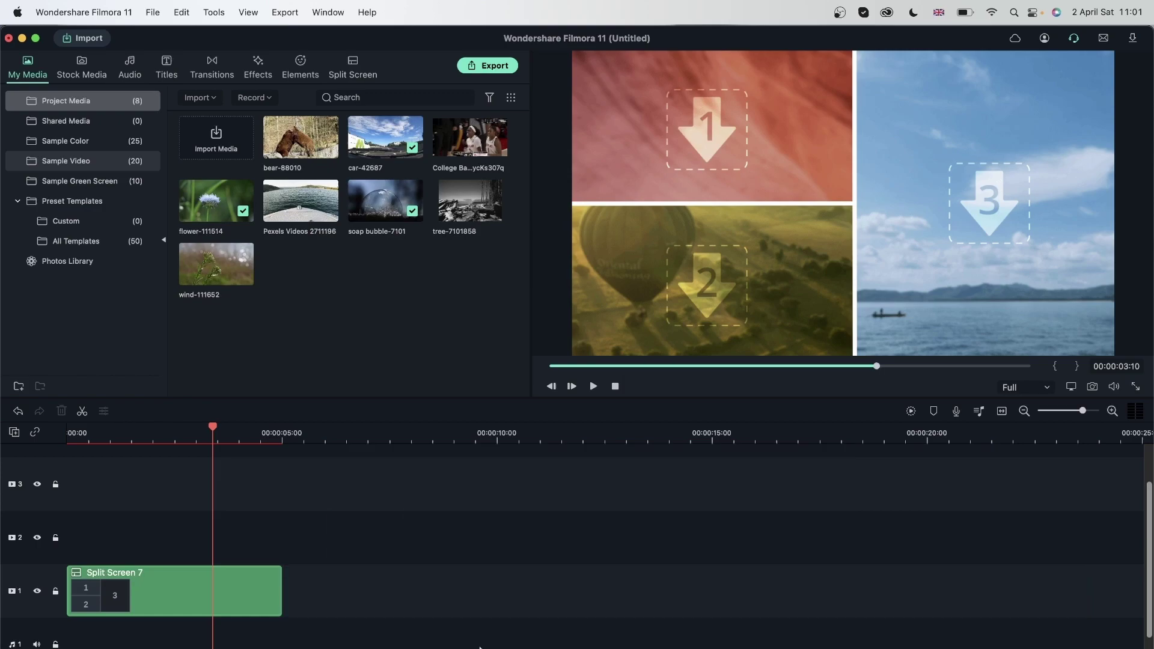
double_click(259, 602)
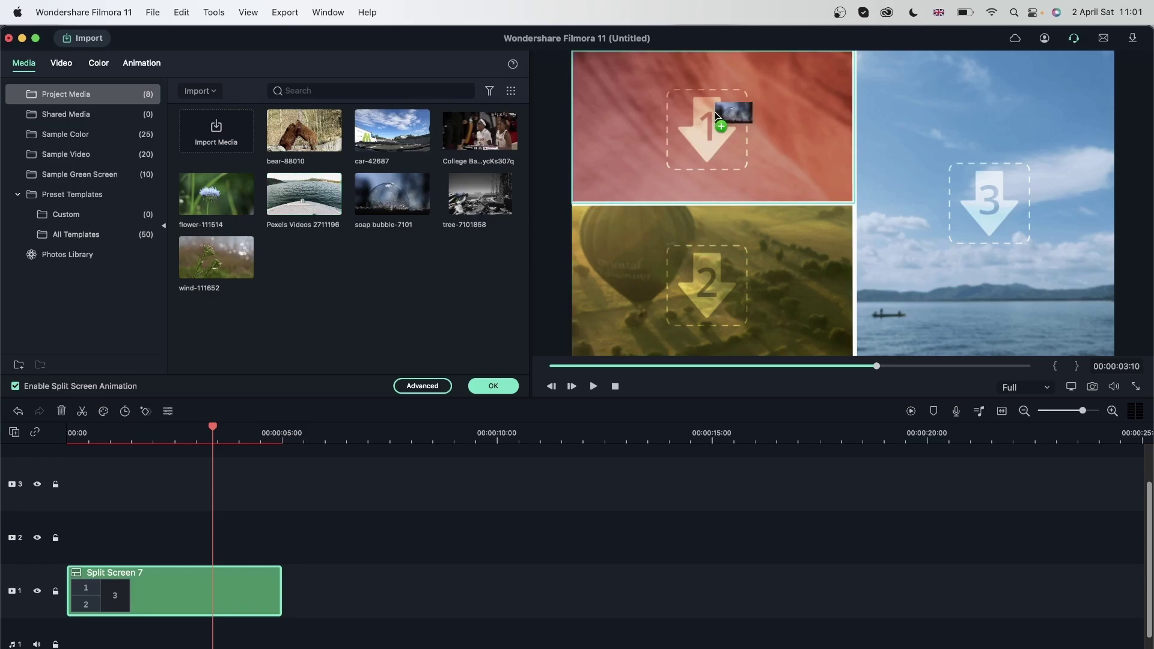
Step: Drop the stock footage into Split Screen 7's zones and rewind the playhead to the start
left_click_drag(388, 202, 727, 114)
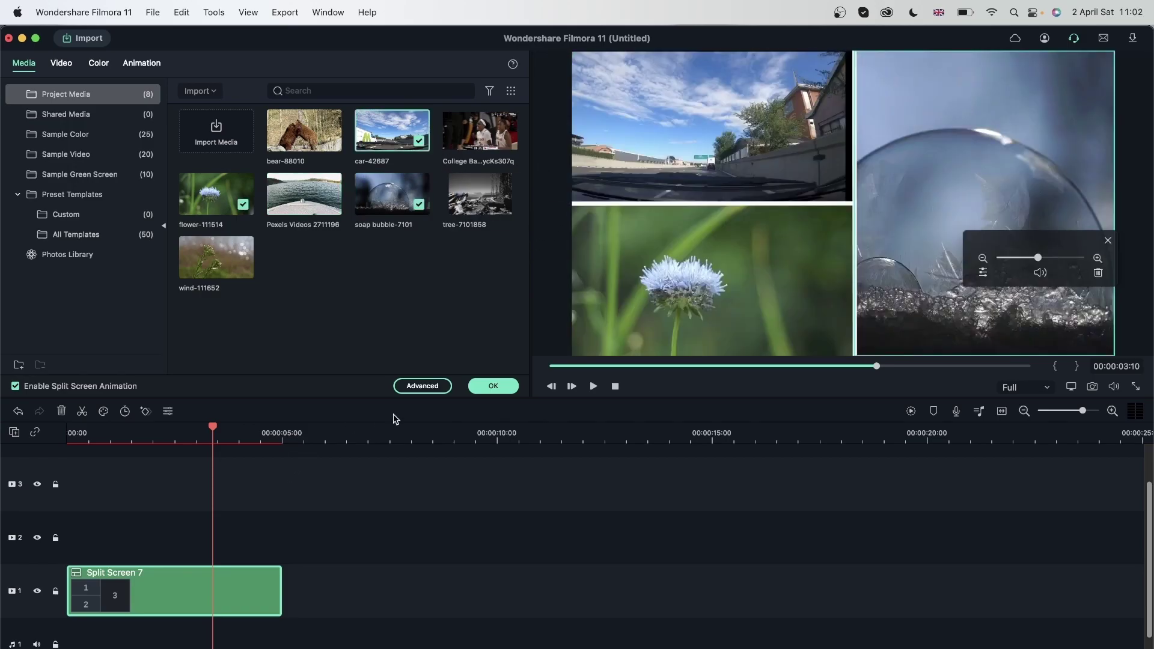
left_click(496, 387)
left_click(73, 430)
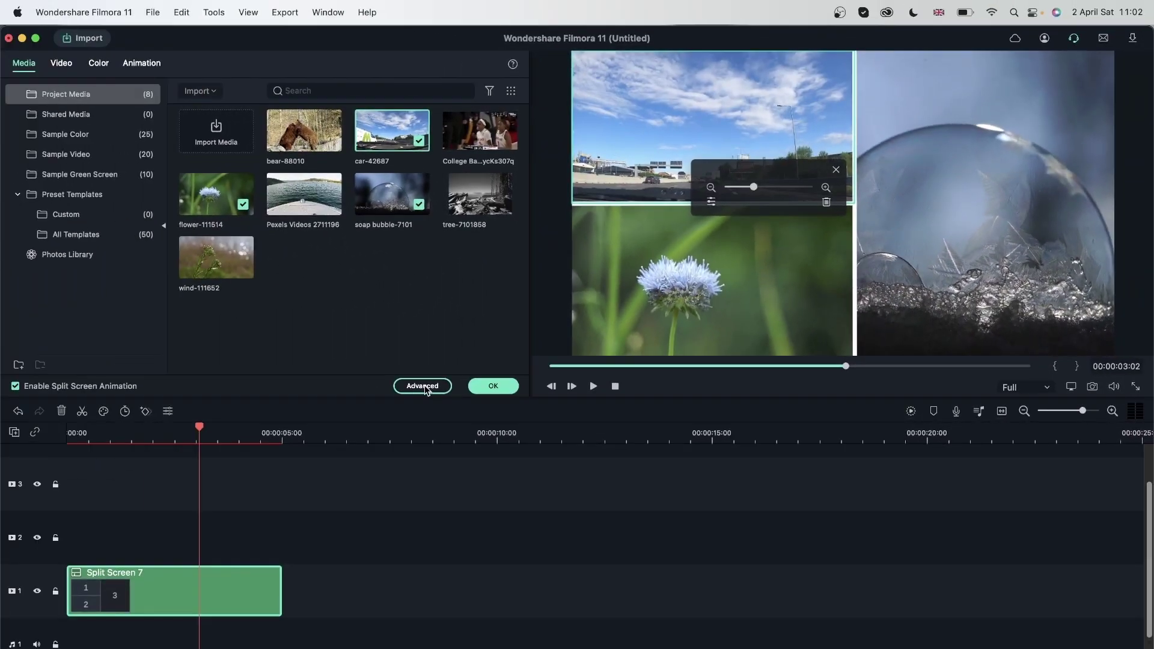
left_click(433, 387)
Step: Enable GoPro Hero+ 720p SuperView lens correction on the car clip in the top-left panel
left_click(664, 226)
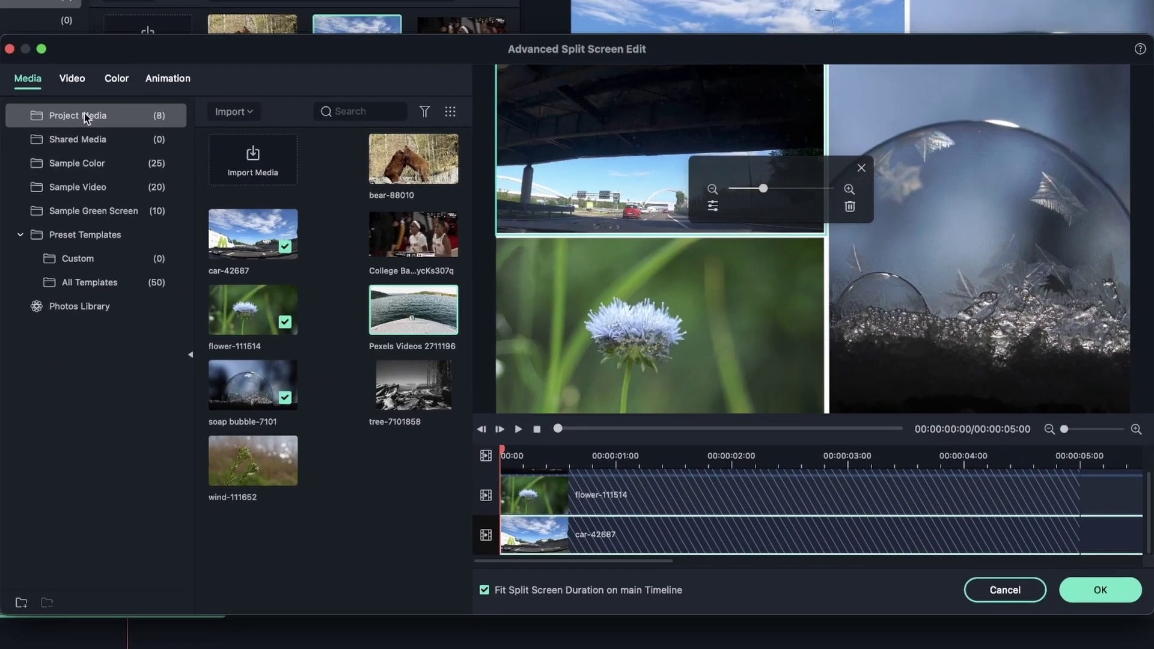
left_click(77, 82)
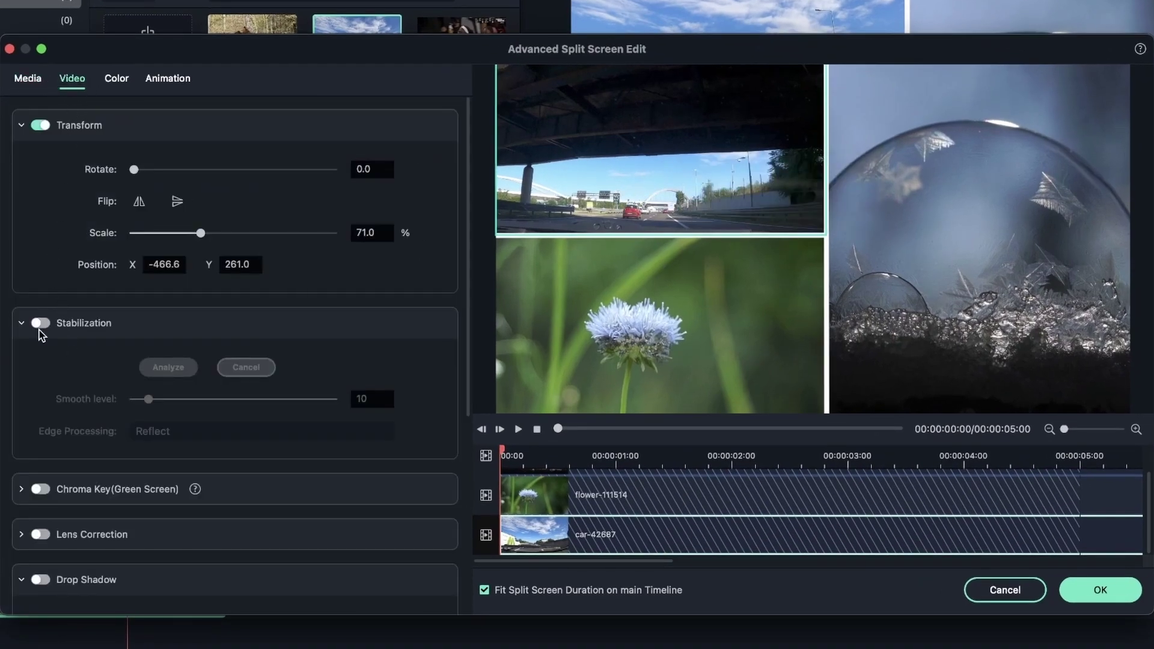
scroll(77, 364, "down", 5)
scroll(42, 283, "down", 3)
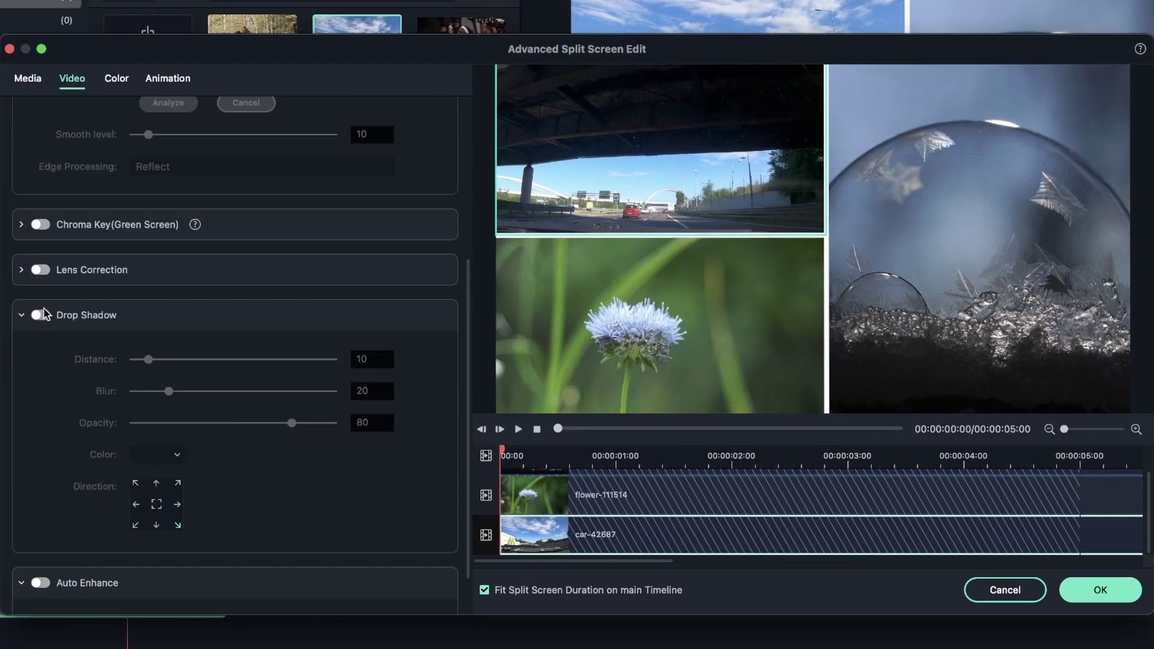
left_click(40, 271)
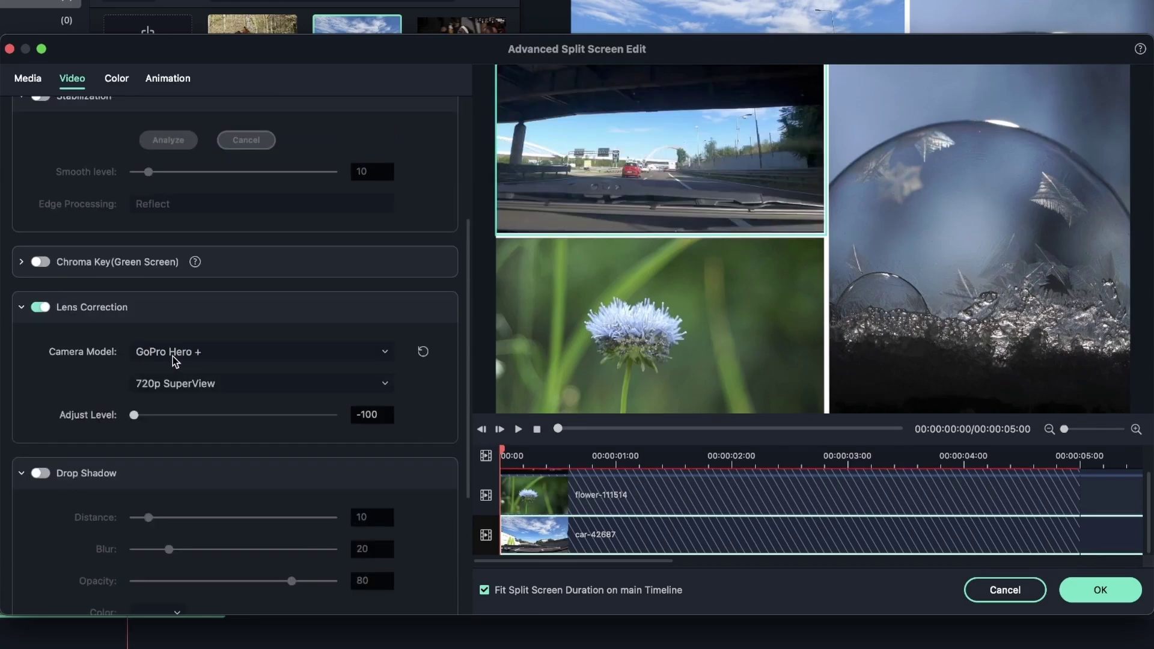
left_click(180, 383)
scroll(42, 493, "up", 5)
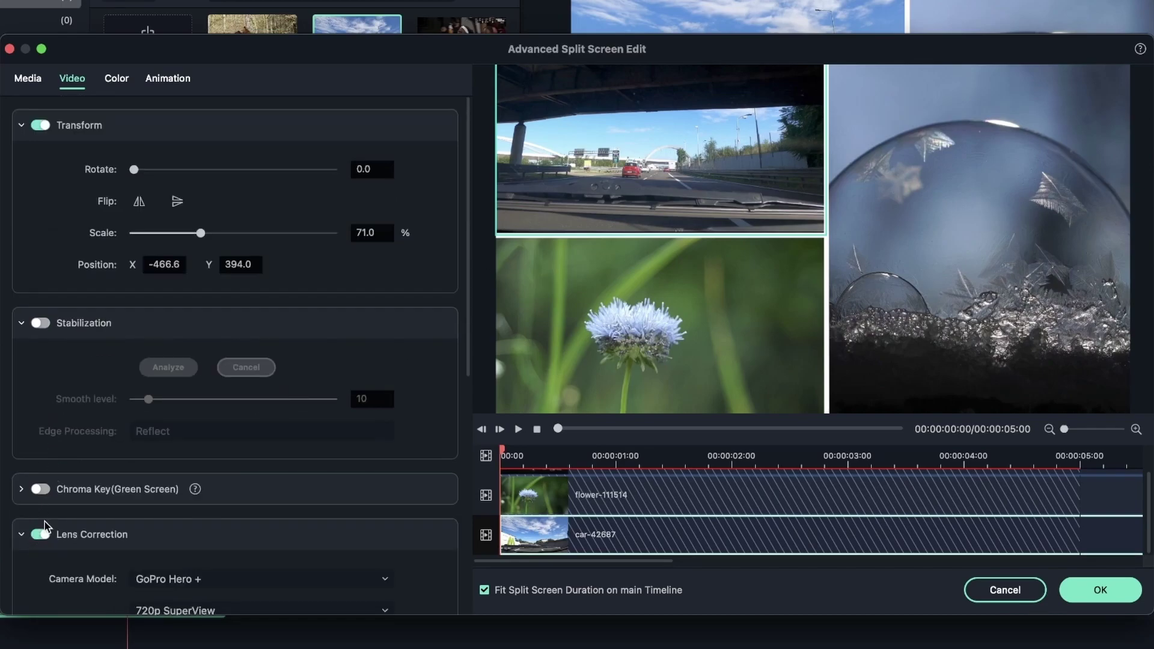
left_click(41, 536)
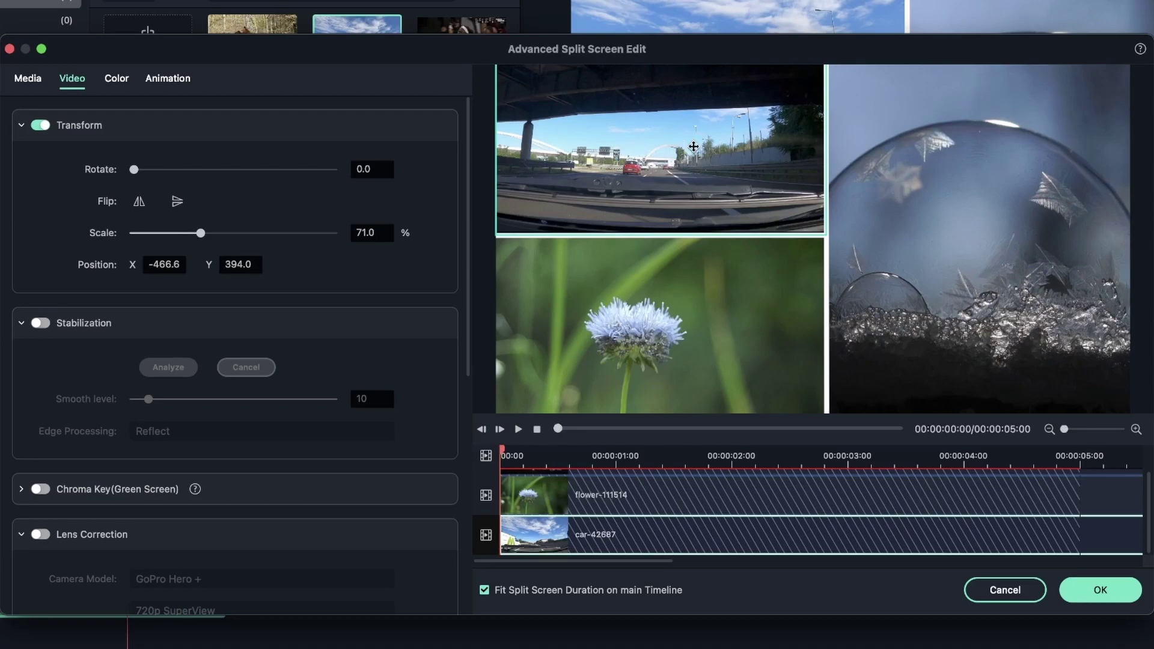
left_click(41, 534)
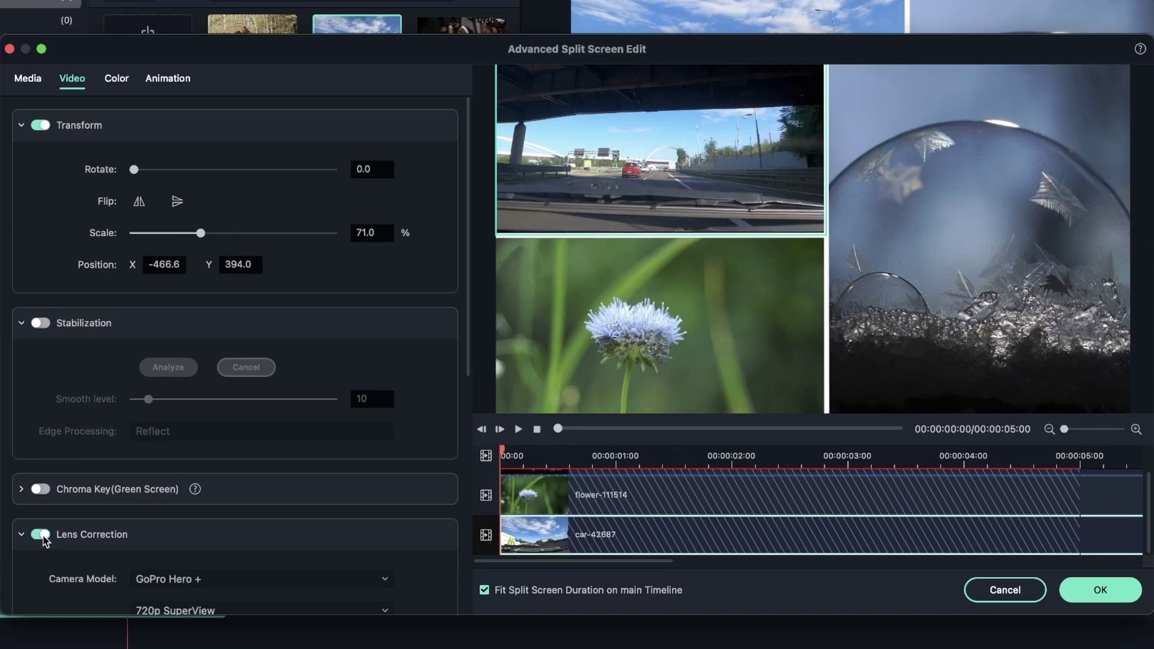
left_click(41, 534)
scroll(220, 454, "down", 1)
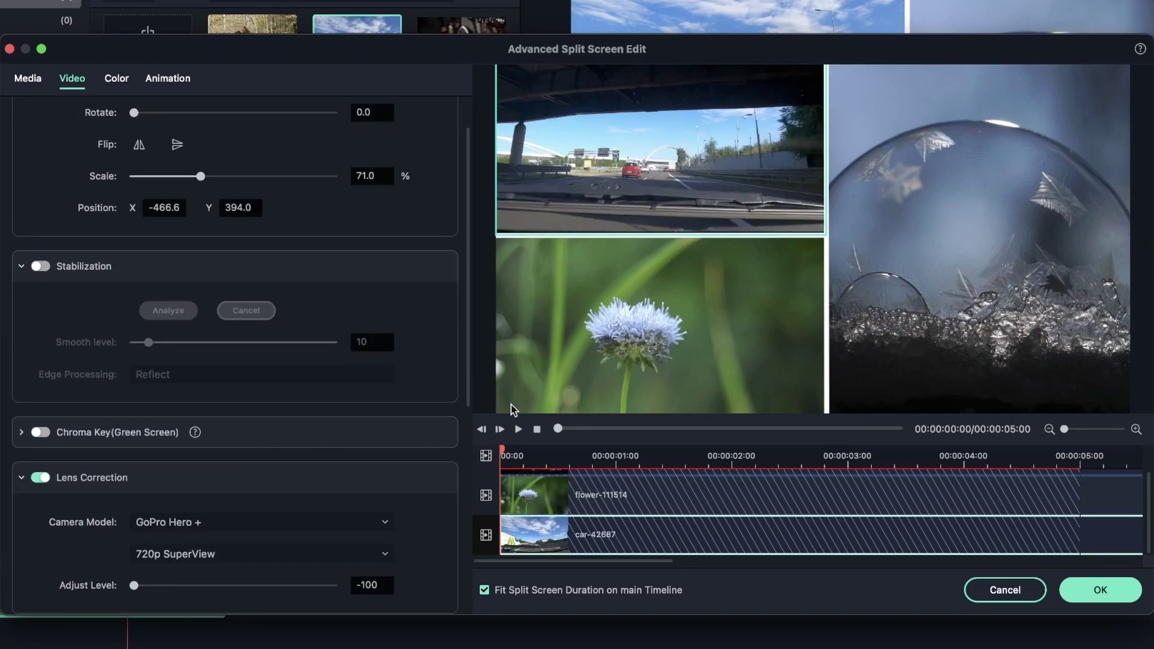
left_click(933, 248)
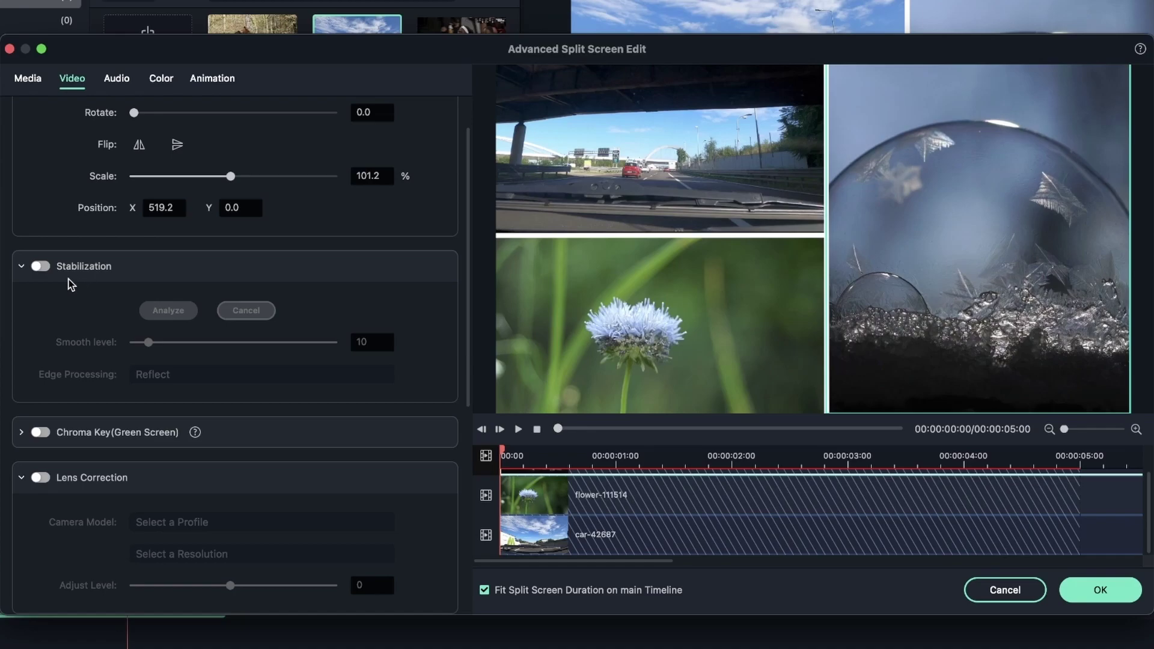
Step: Stabilize the soap bubble clip with Reflect edge processing and smooth level 26
left_click(42, 263)
left_click(40, 267)
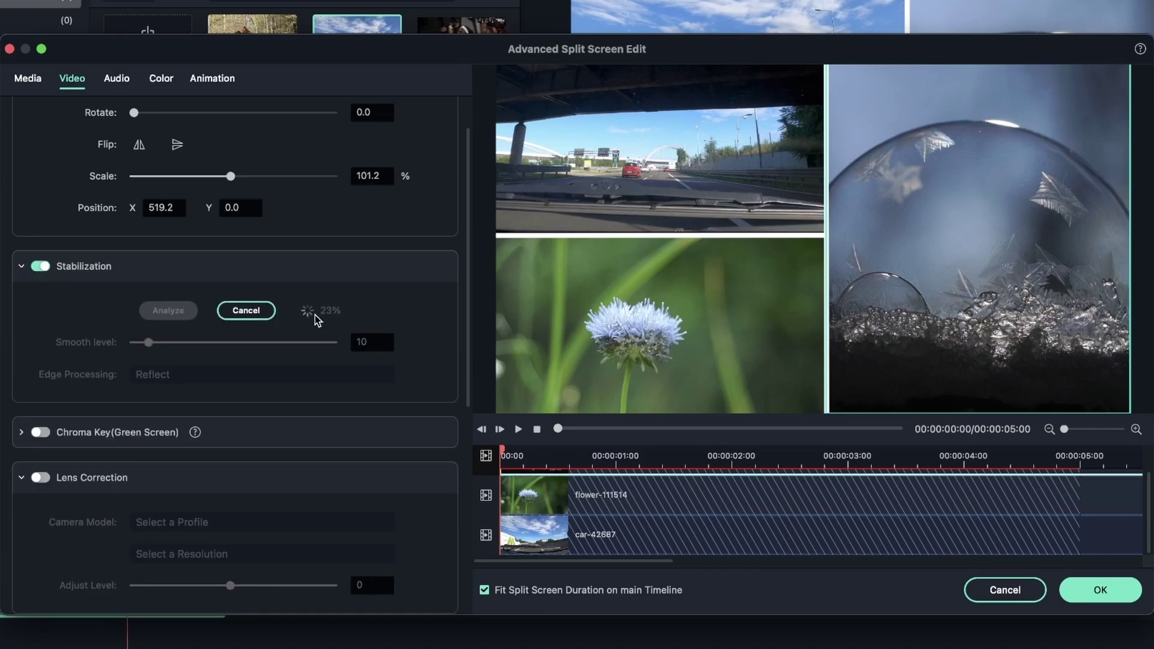
left_click(283, 374)
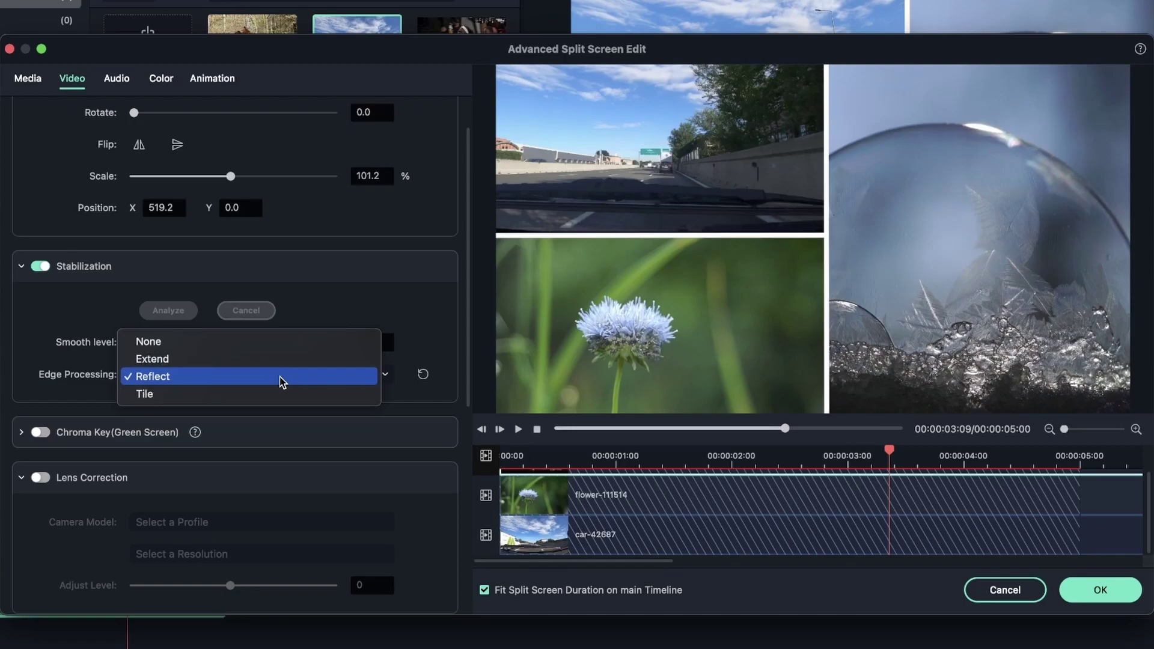
left_click(183, 377)
left_click(173, 345)
mouse_move(172, 345)
left_mouse_down()
mouse_move(135, 345)
mouse_move(181, 342)
left_mouse_up()
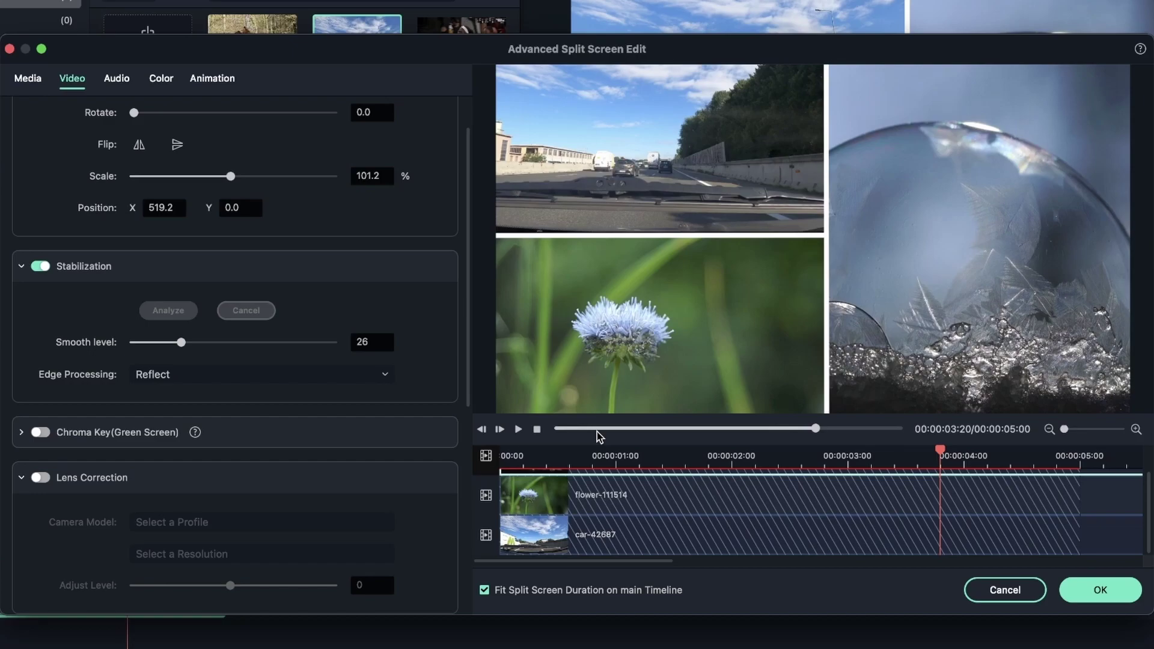
Step: Compare raw and stabilized soap bubble playback by toggling stabilization and previewing
left_click(617, 429)
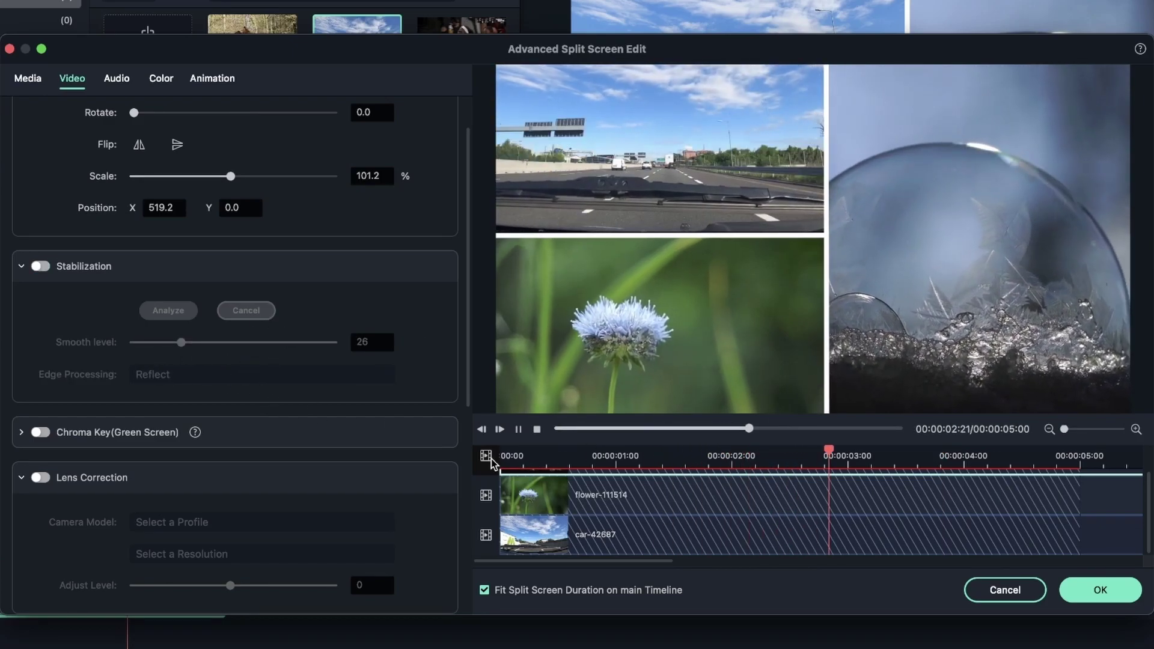
left_click(518, 429)
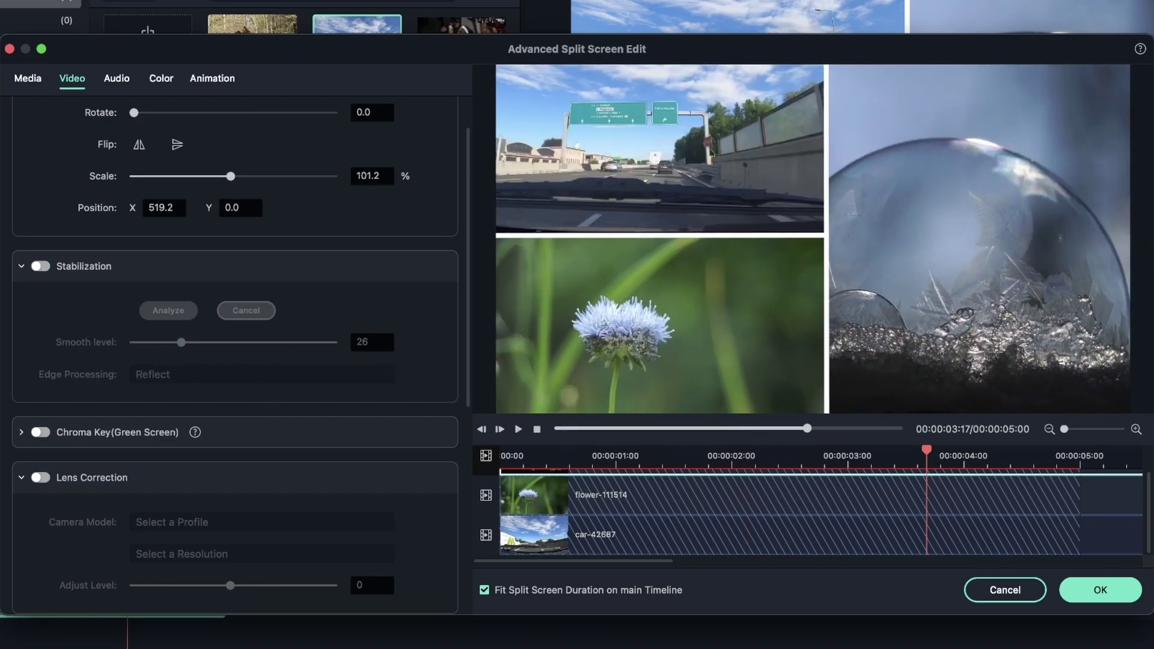
left_click(40, 265)
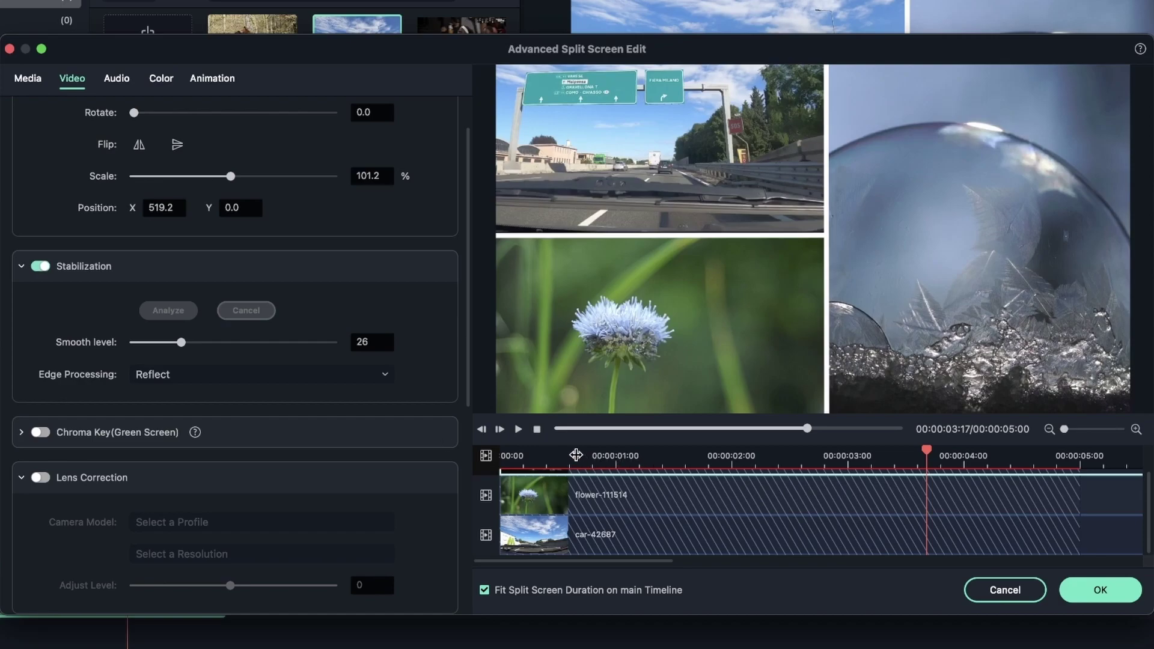
left_click(517, 429)
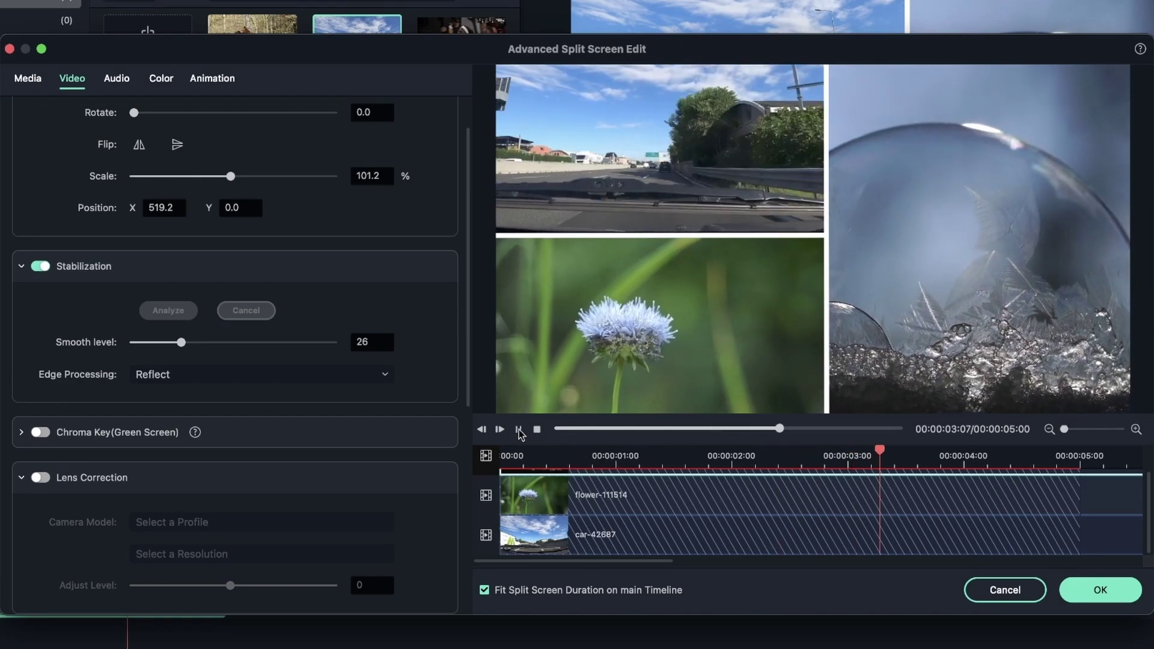
left_click(519, 429)
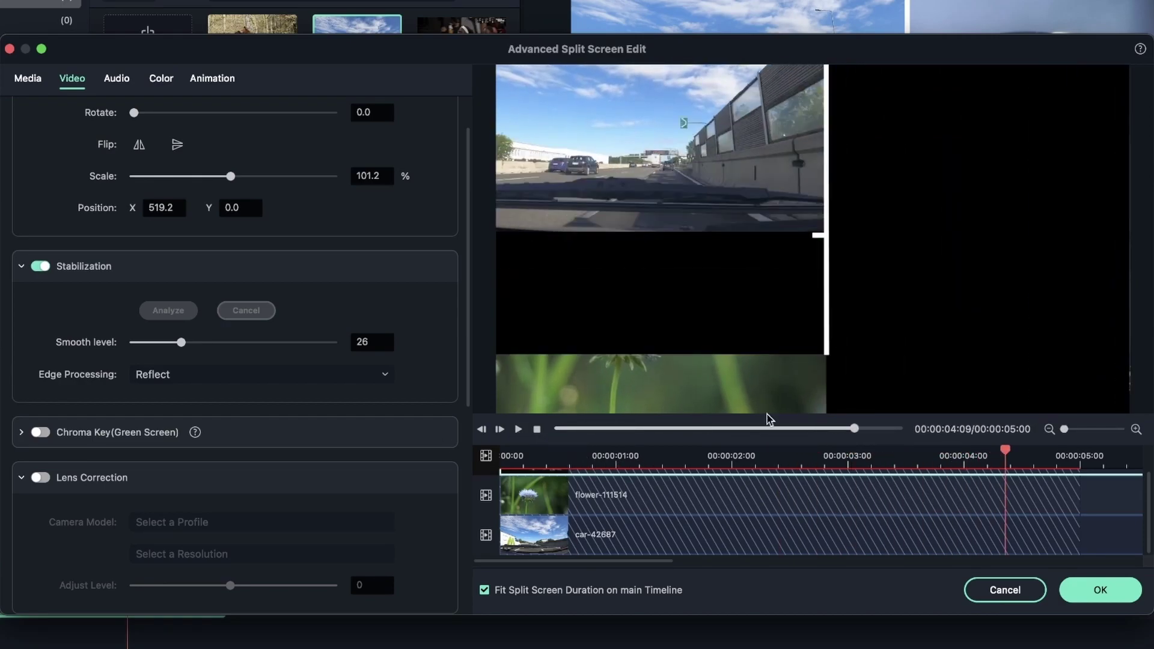
left_click(819, 458)
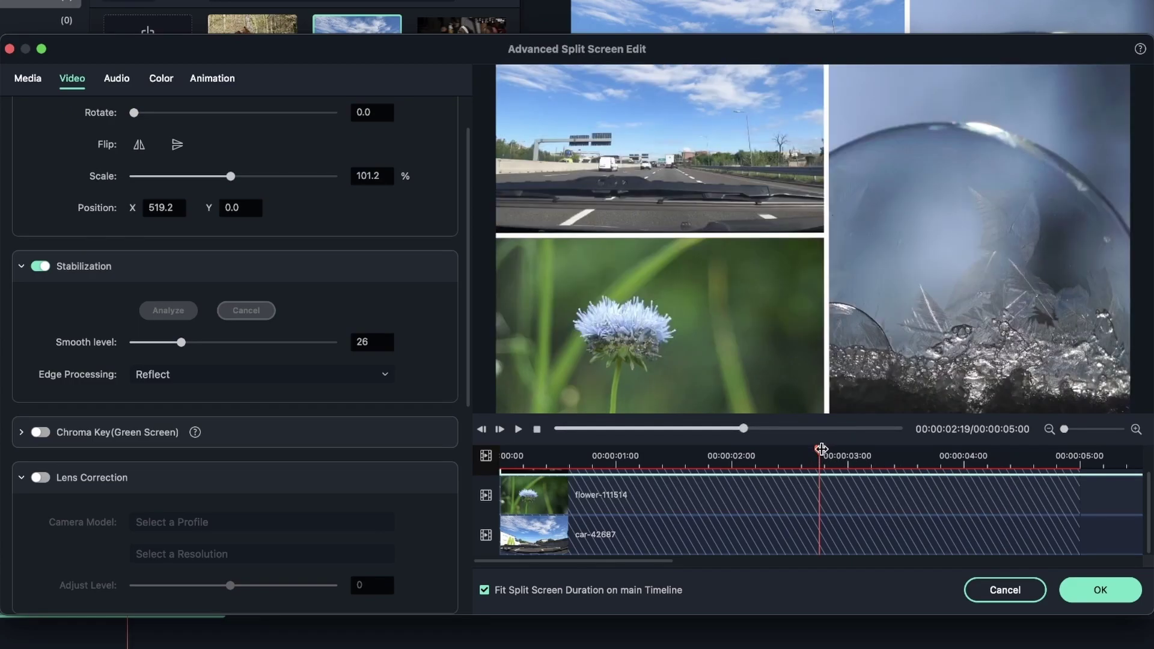
left_click_drag(820, 448, 658, 456)
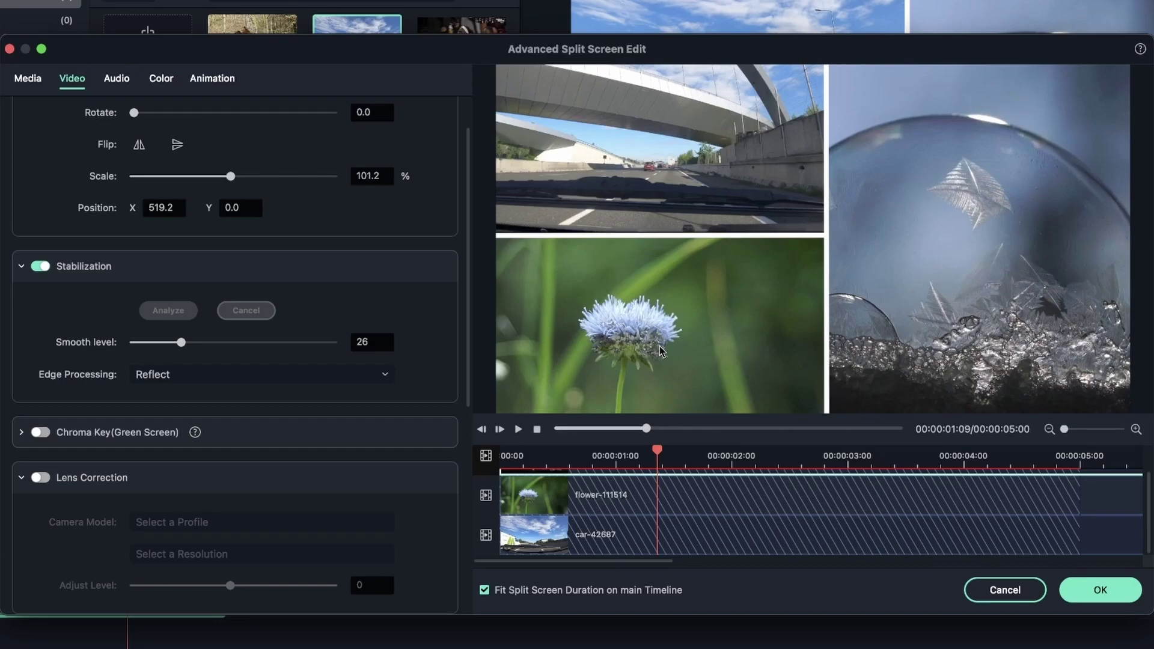
left_click(661, 352)
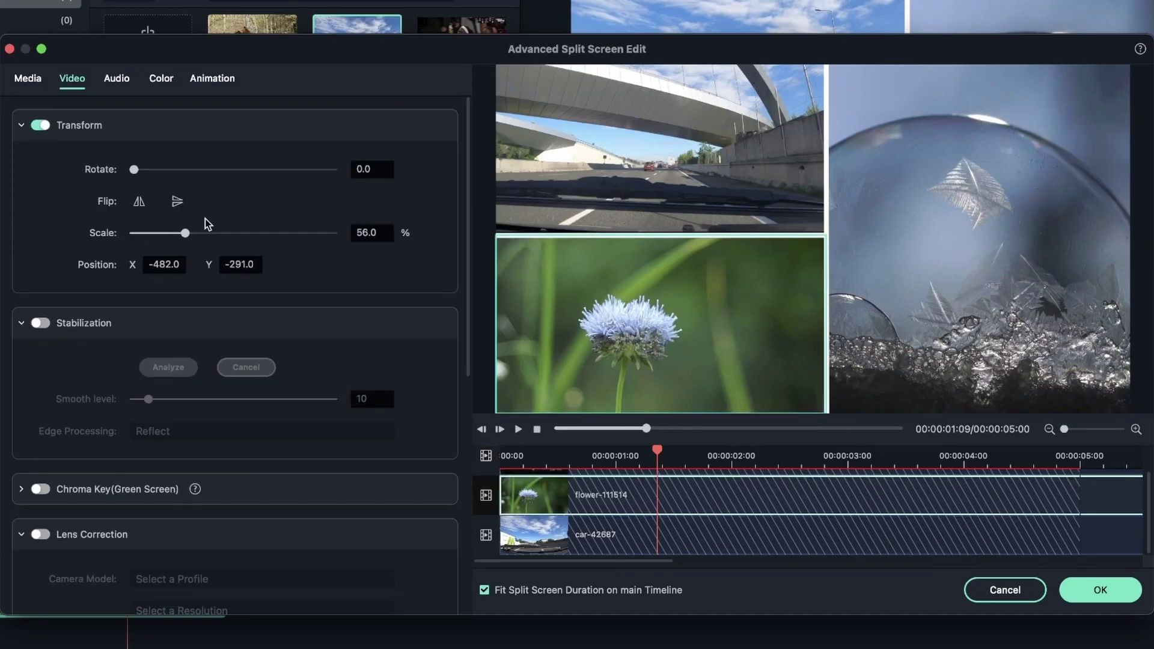
Step: Add a starting animation keyframe for the flower clip at the one-second mark
left_click(211, 82)
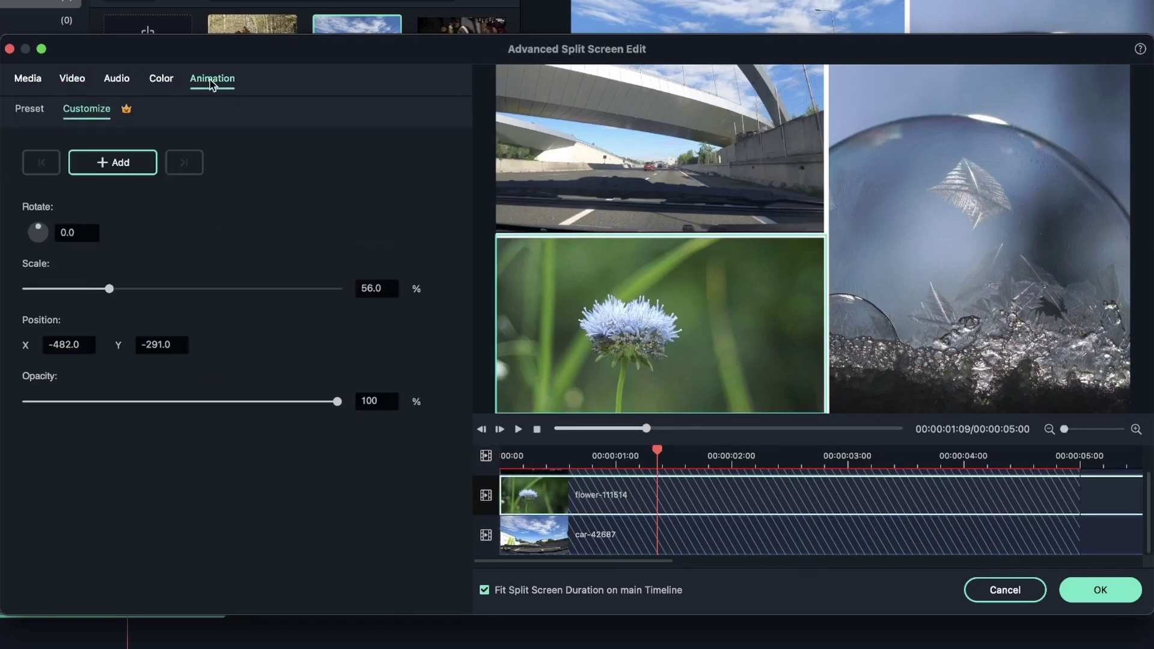
left_click_drag(645, 428, 558, 429)
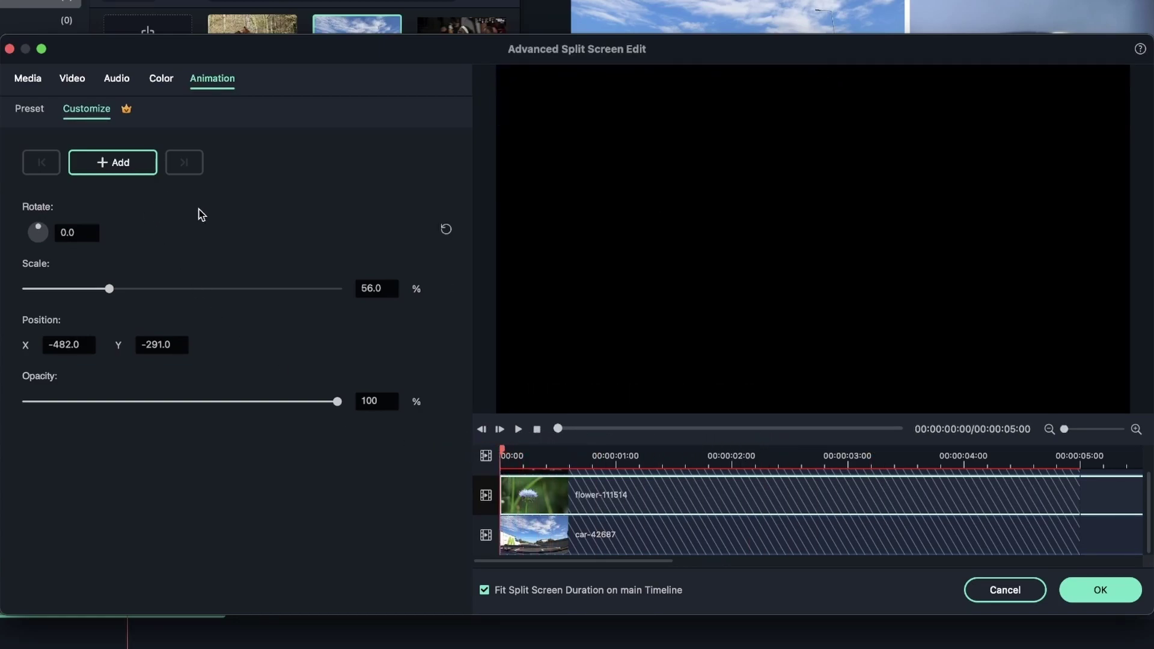
left_click_drag(558, 428, 637, 428)
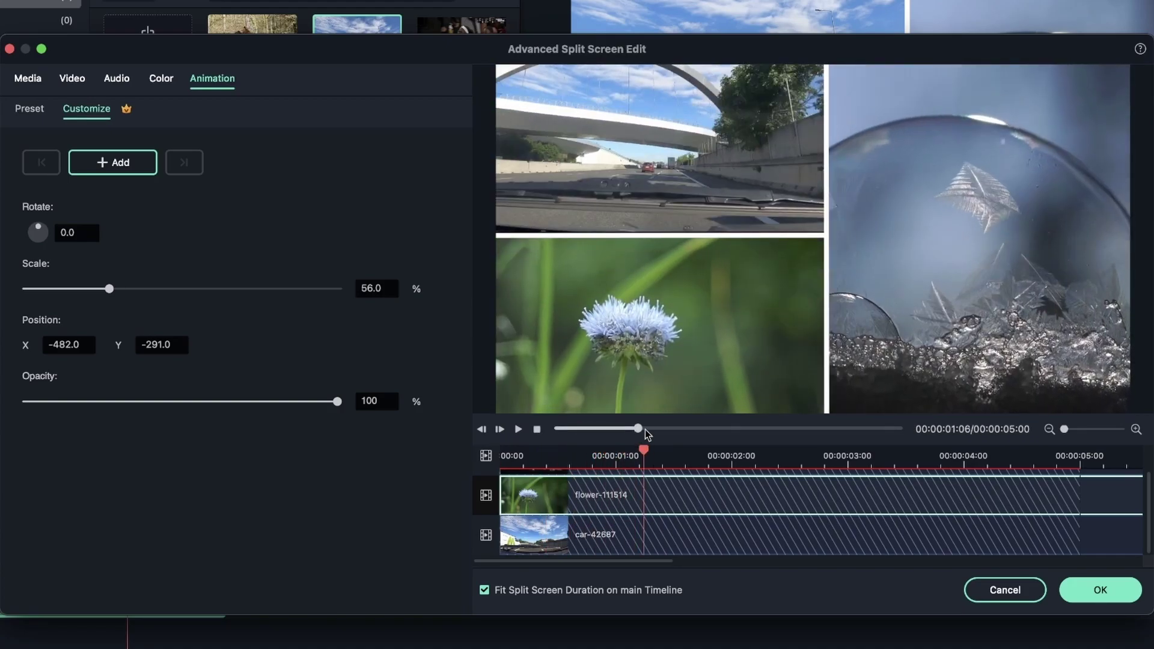
left_click(143, 166)
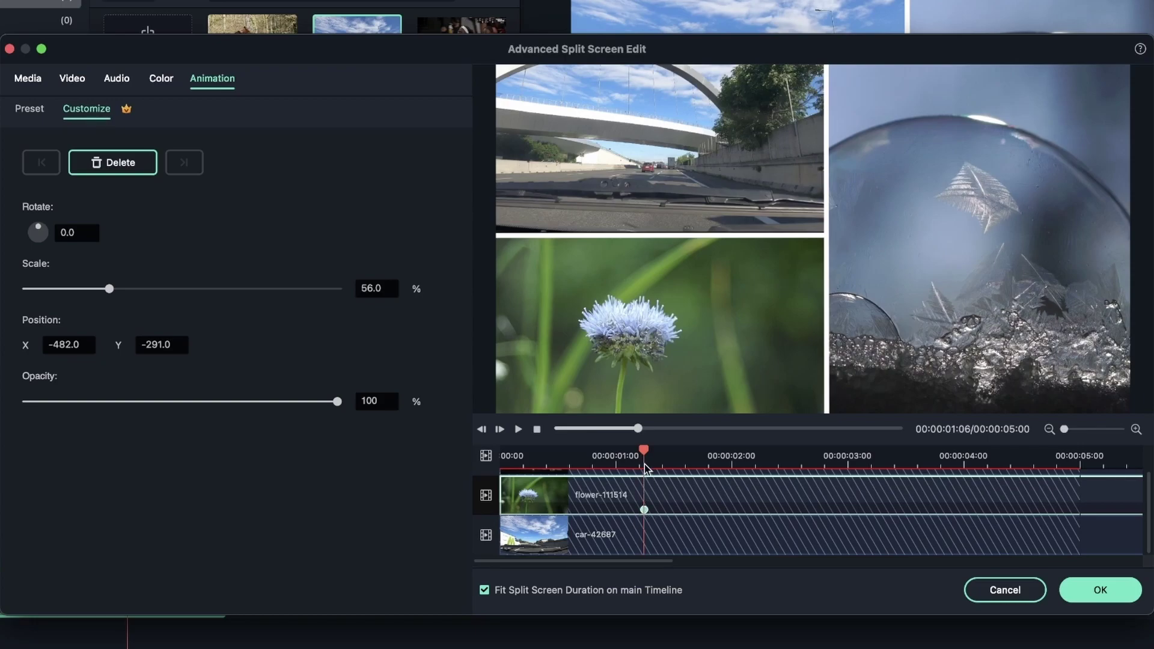
Step: At about four seconds, raise the flower clip's scale to ~103% and set Position X to -316
left_click_drag(639, 430, 839, 456)
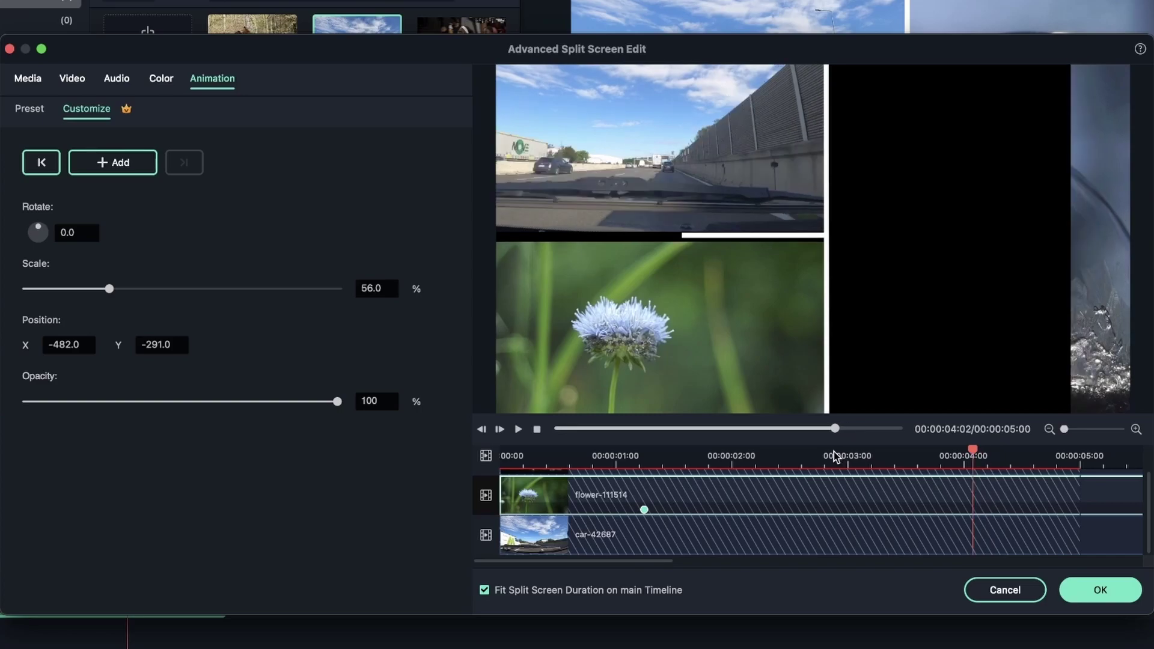
mouse_move(131, 288)
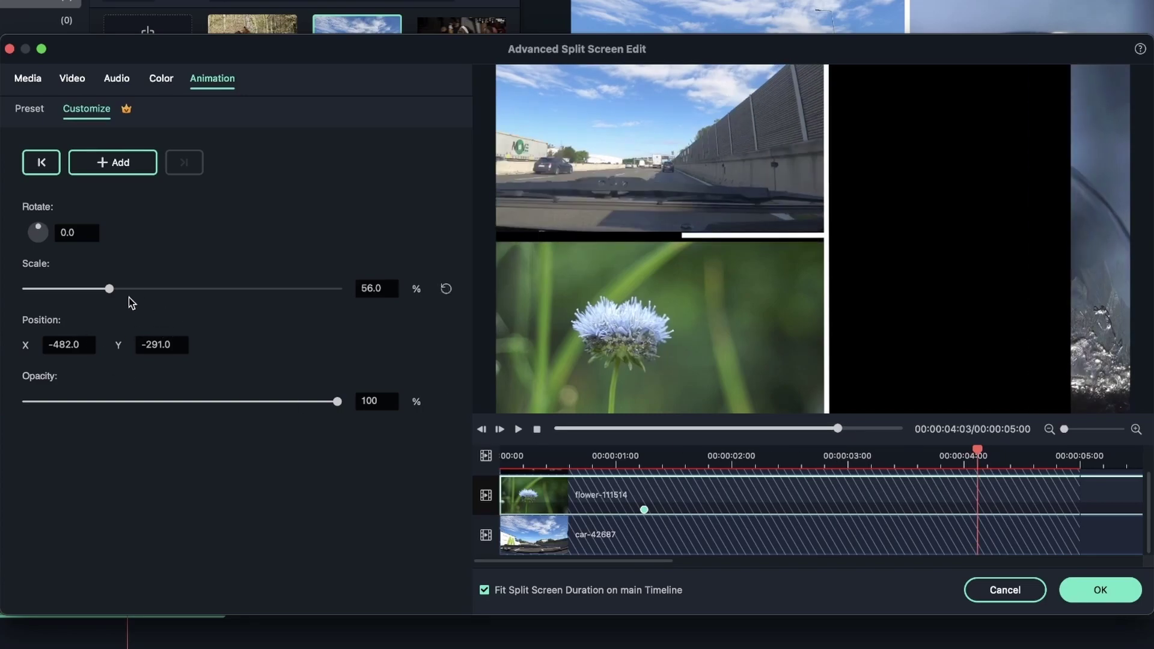
left_click_drag(110, 288, 185, 298)
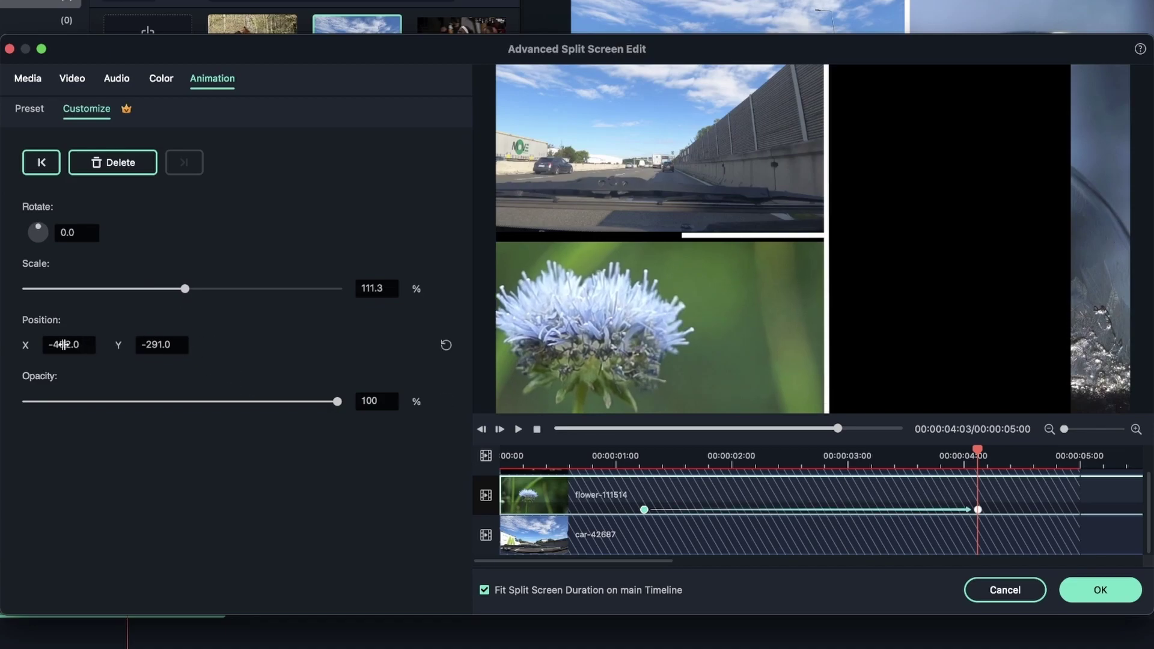
left_click_drag(64, 344, 216, 349)
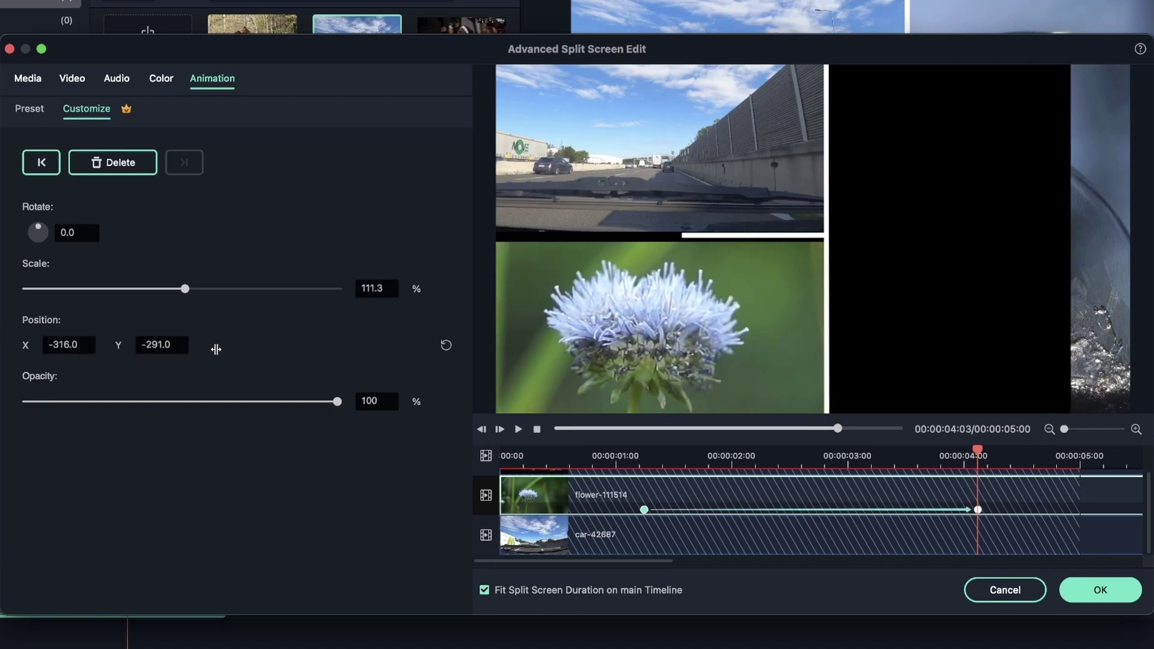
left_click_drag(185, 289, 173, 289)
left_click(519, 429)
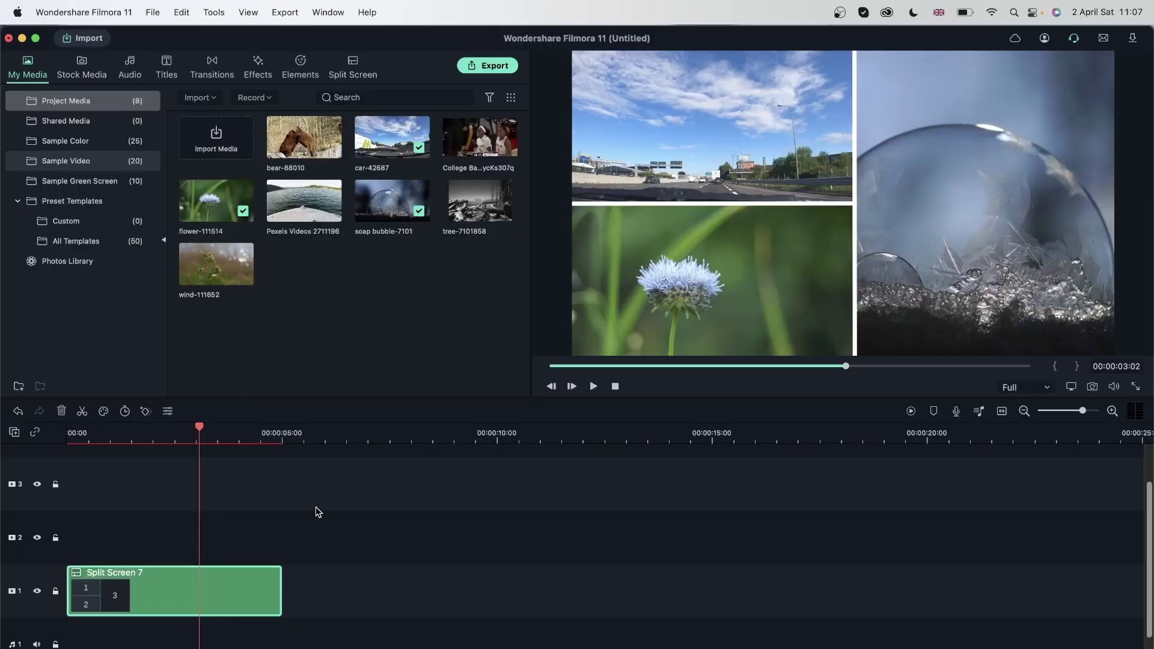
Step: Rewind the main timeline, render a preview of Split Screen 7 and play it full screen
left_click_drag(201, 431, 33, 482)
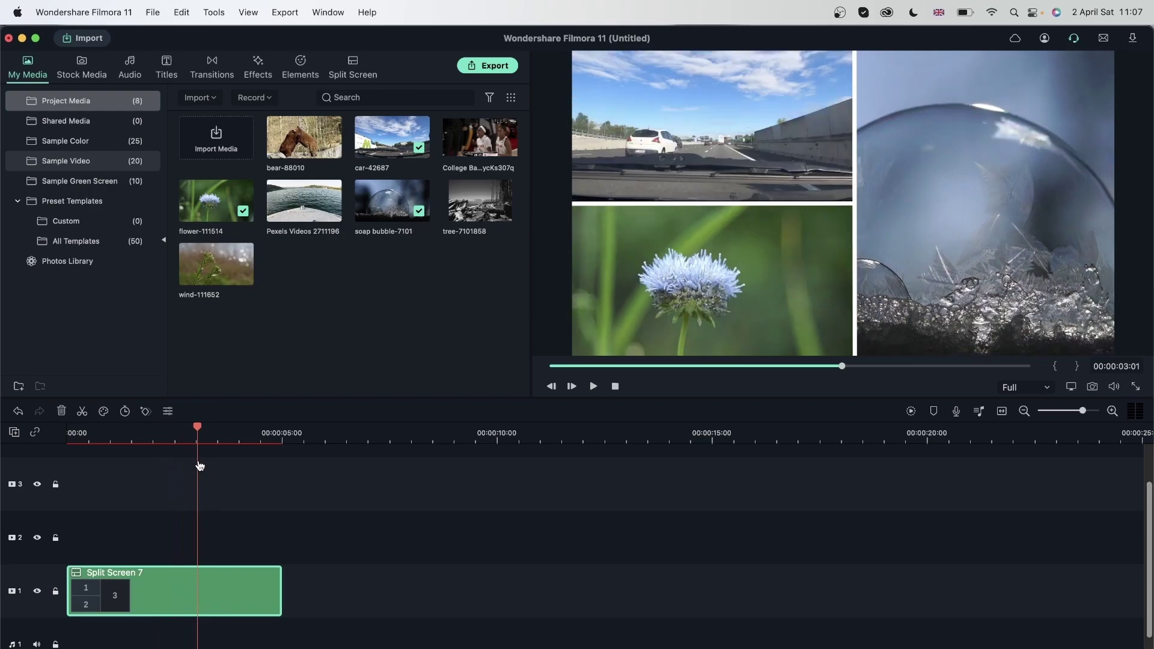
left_click(910, 411)
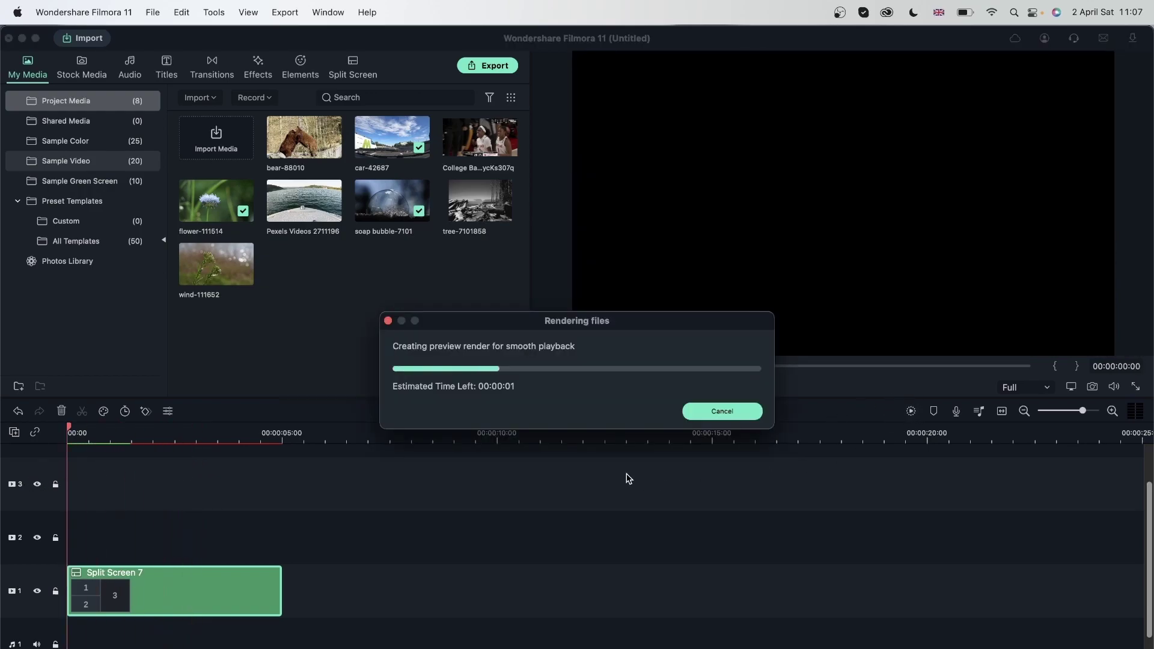
key("super+f")
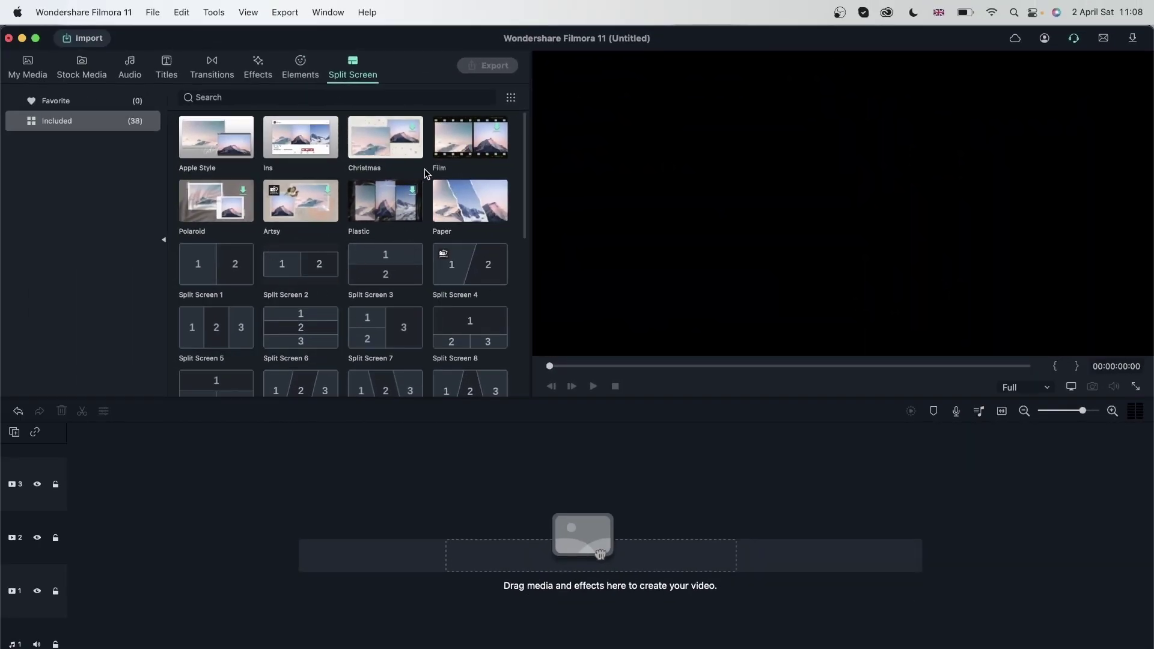
Step: Place the Ins template on track 2 and fill its slots with the pyramid, church and statue photos
left_click_drag(300, 137, 75, 550)
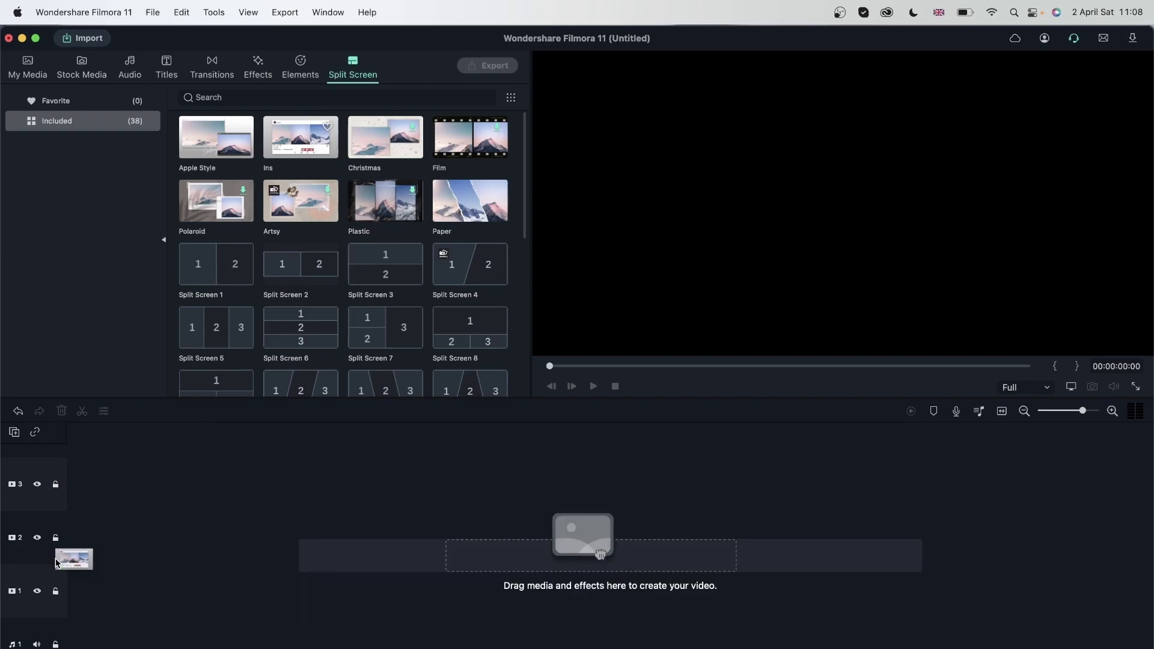
double_click(76, 551)
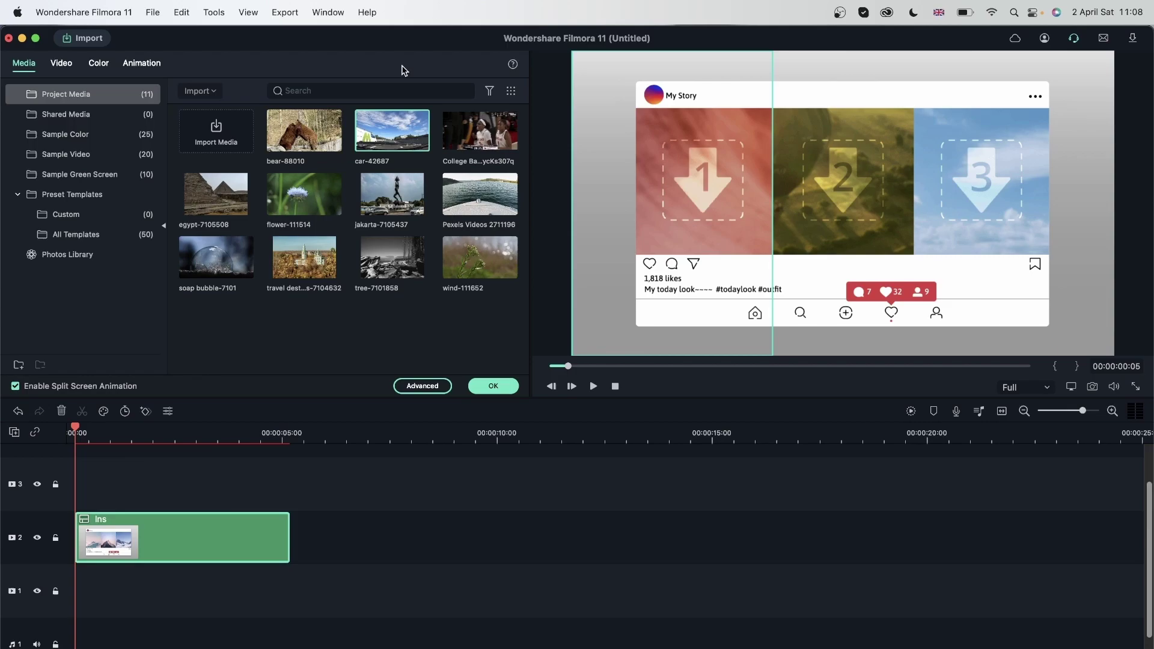
left_click(297, 273)
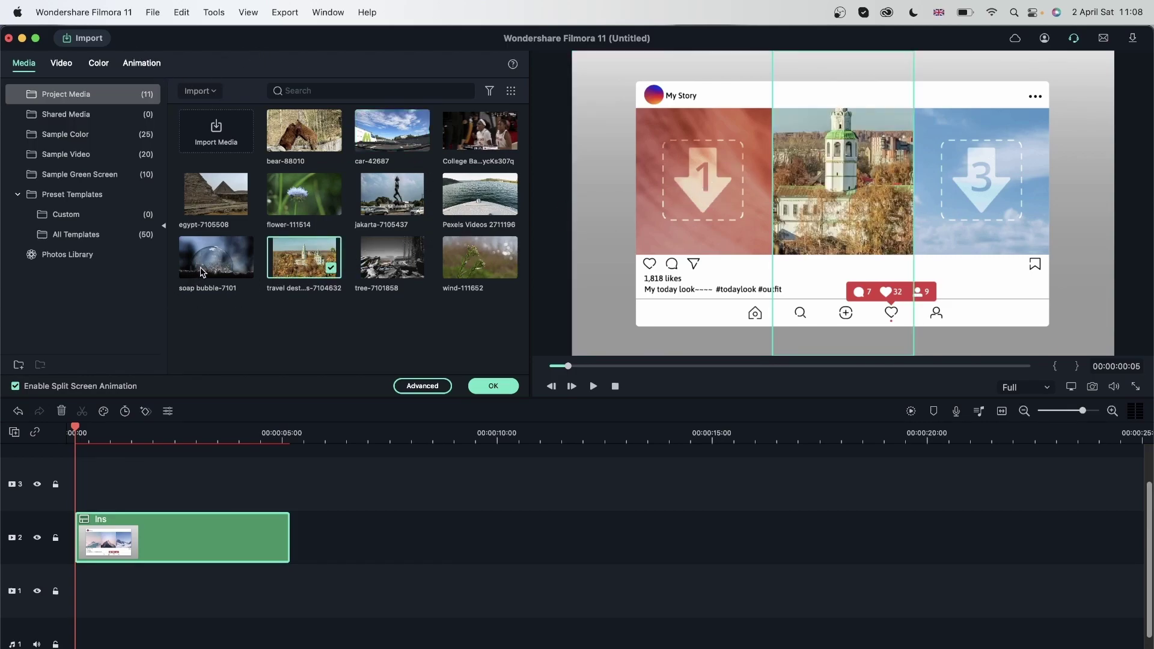
left_click(229, 194)
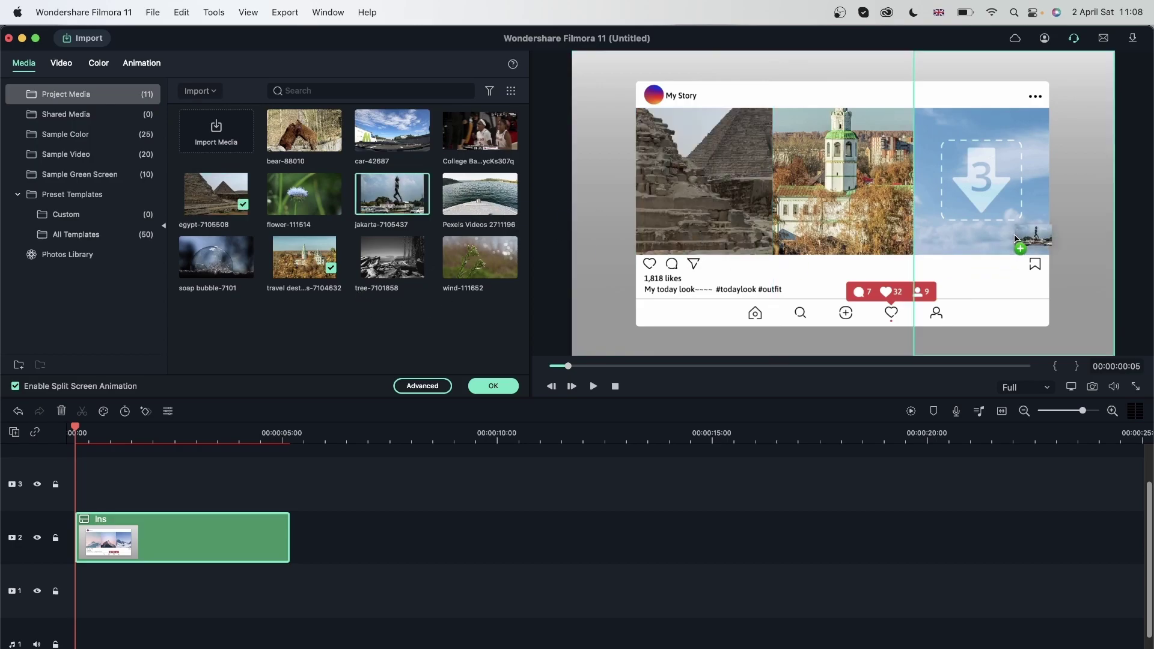
left_click_drag(411, 198, 974, 203)
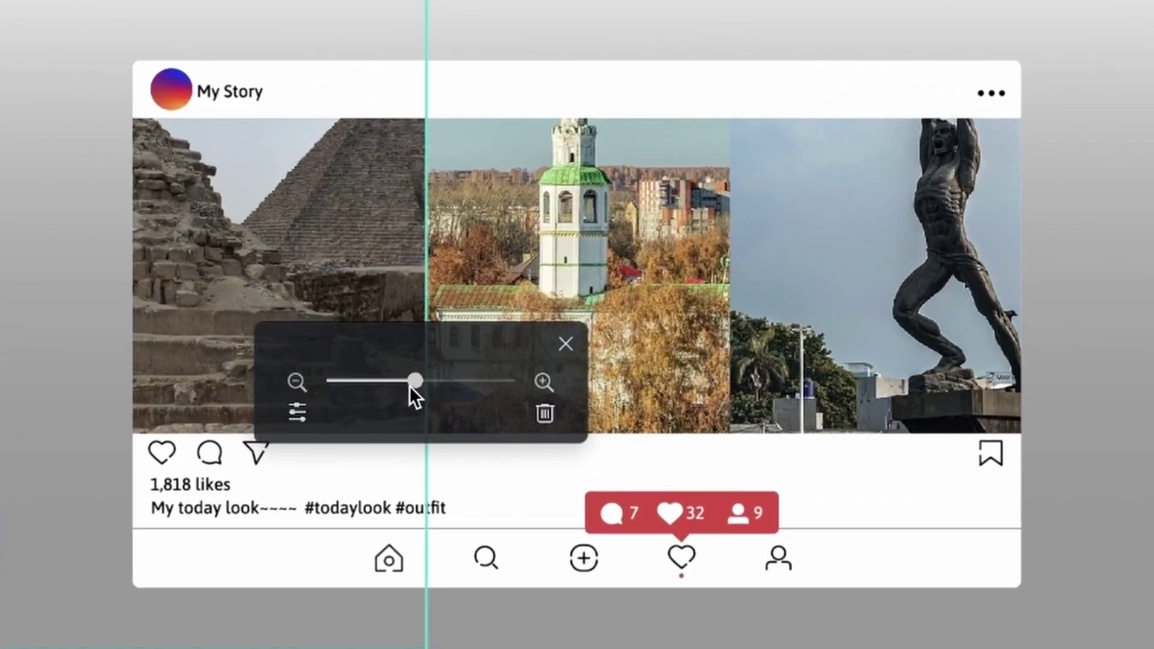
Step: Zoom out the pyramid, church and statue photos slightly within their slots
left_click_drag(409, 384, 373, 380)
left_click(596, 334)
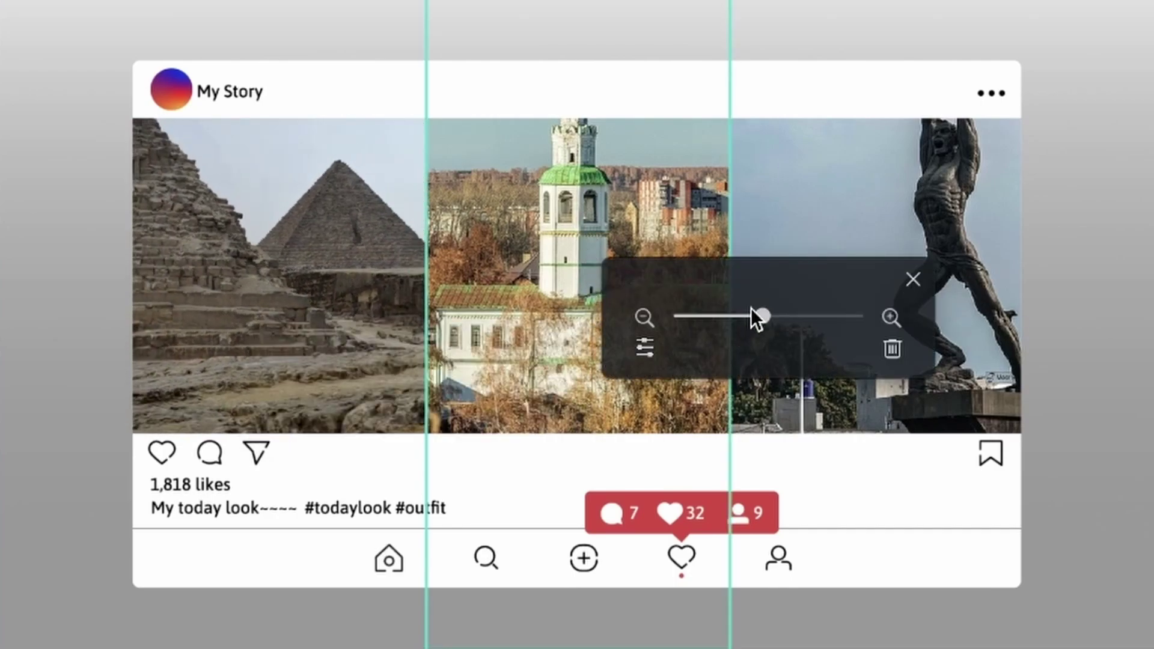
left_click_drag(754, 314, 718, 324)
left_click(887, 178)
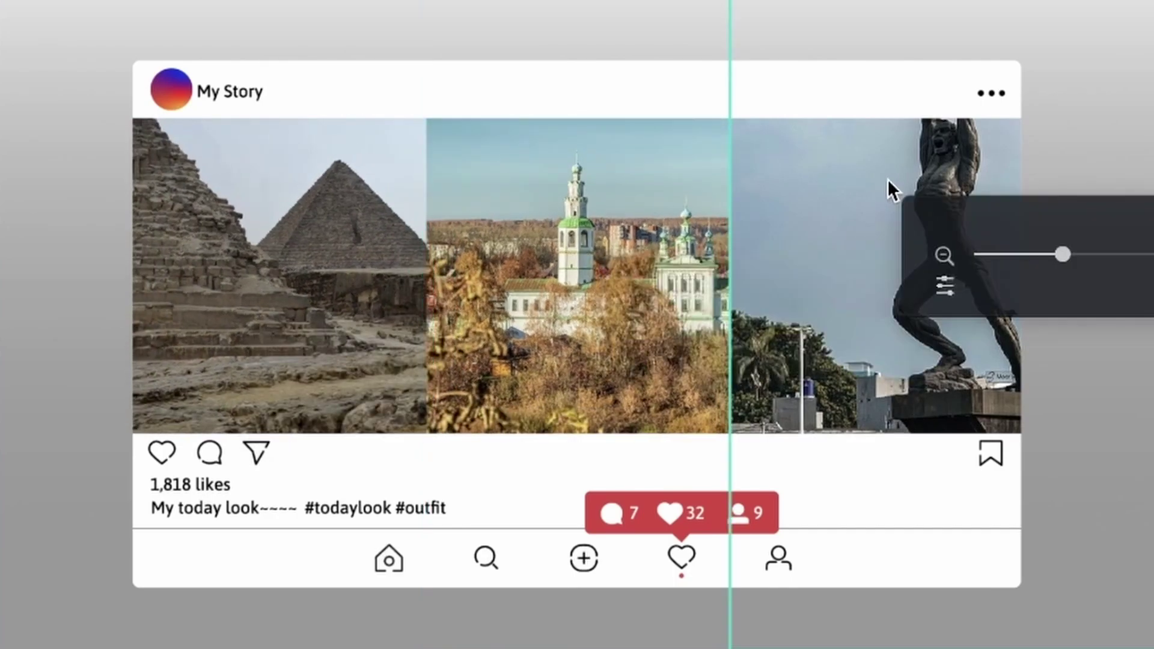
left_click_drag(1058, 253, 1022, 270)
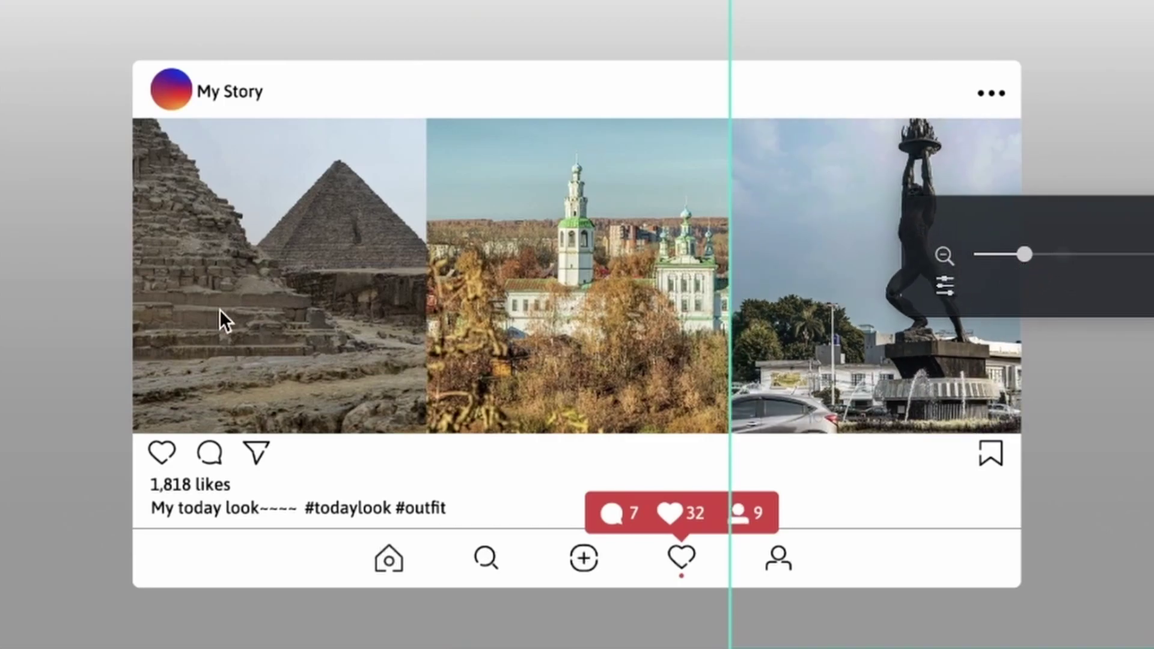
left_click(253, 239)
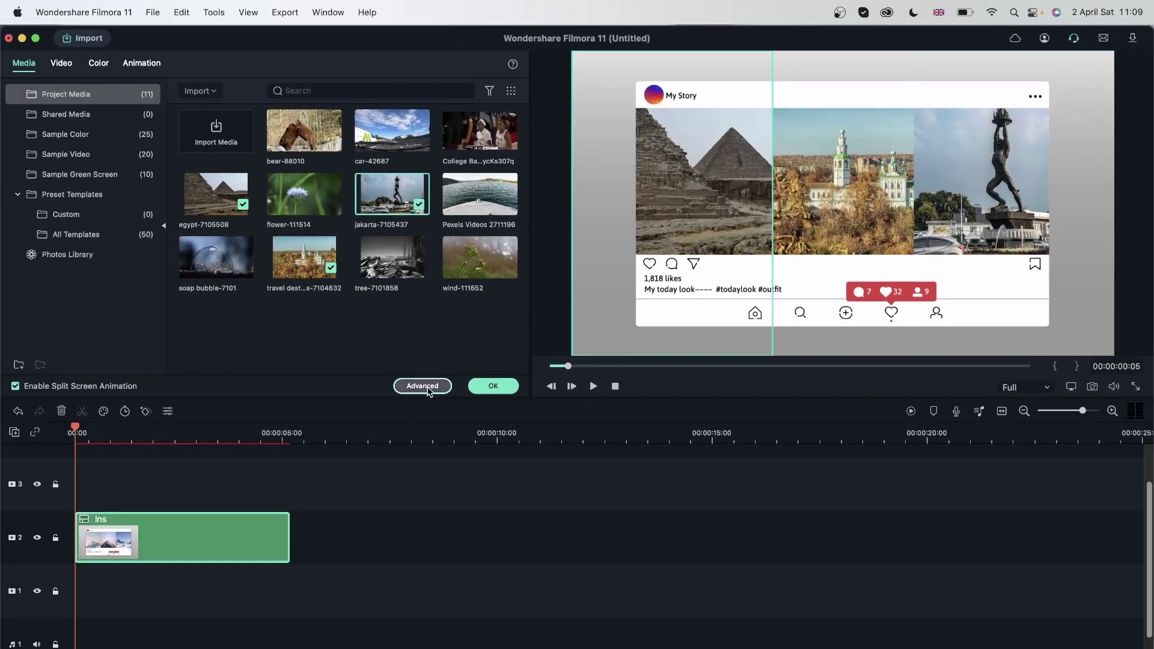
Step: Shift the pyramid photo left and up within its panel
left_click(423, 386)
left_click(91, 173)
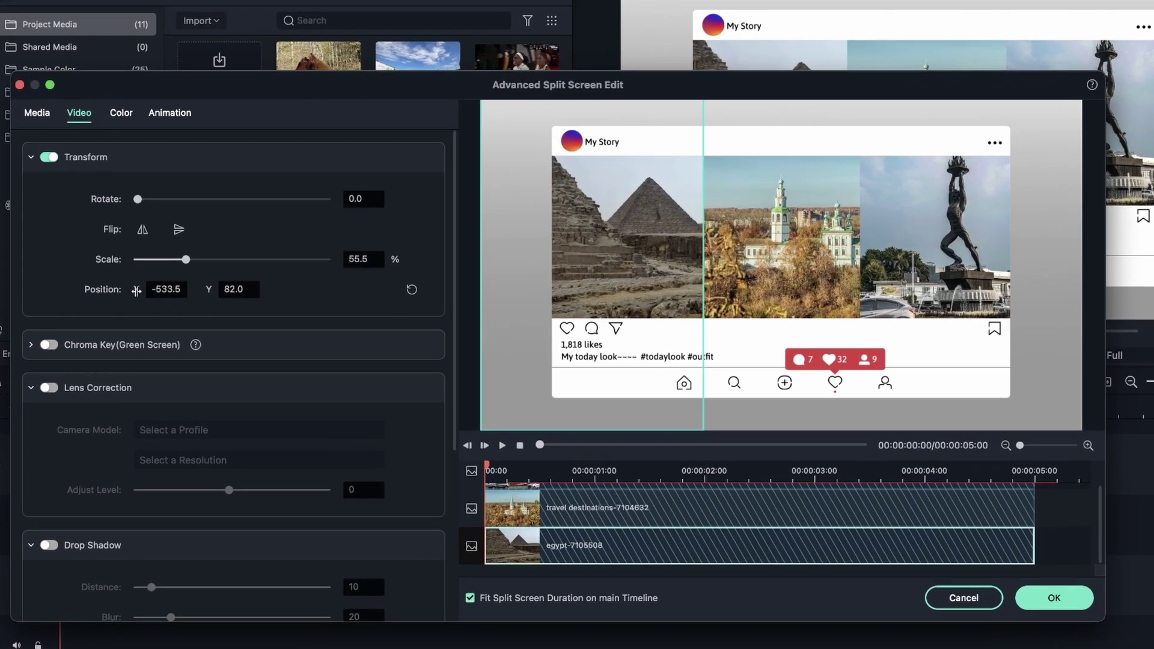
left_click_drag(171, 333, 110, 328)
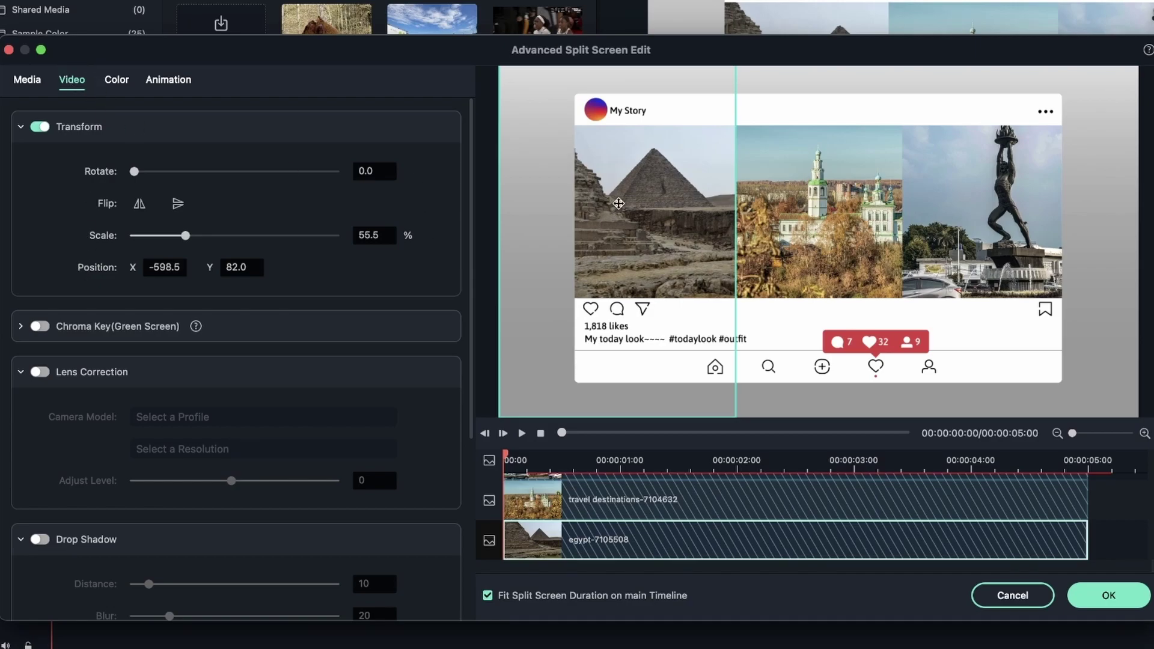
mouse_move(229, 329)
left_click_drag(241, 268, 183, 268)
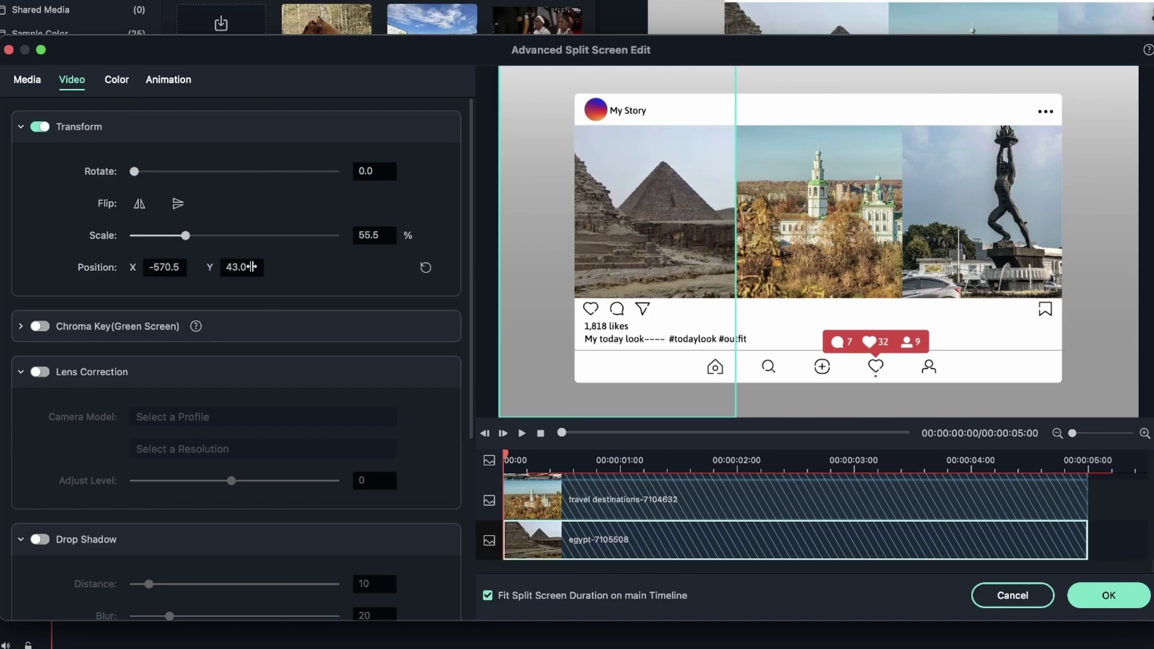
Step: Adjust Position Y of the middle church and right statue photos to reframe them
left_click(763, 240)
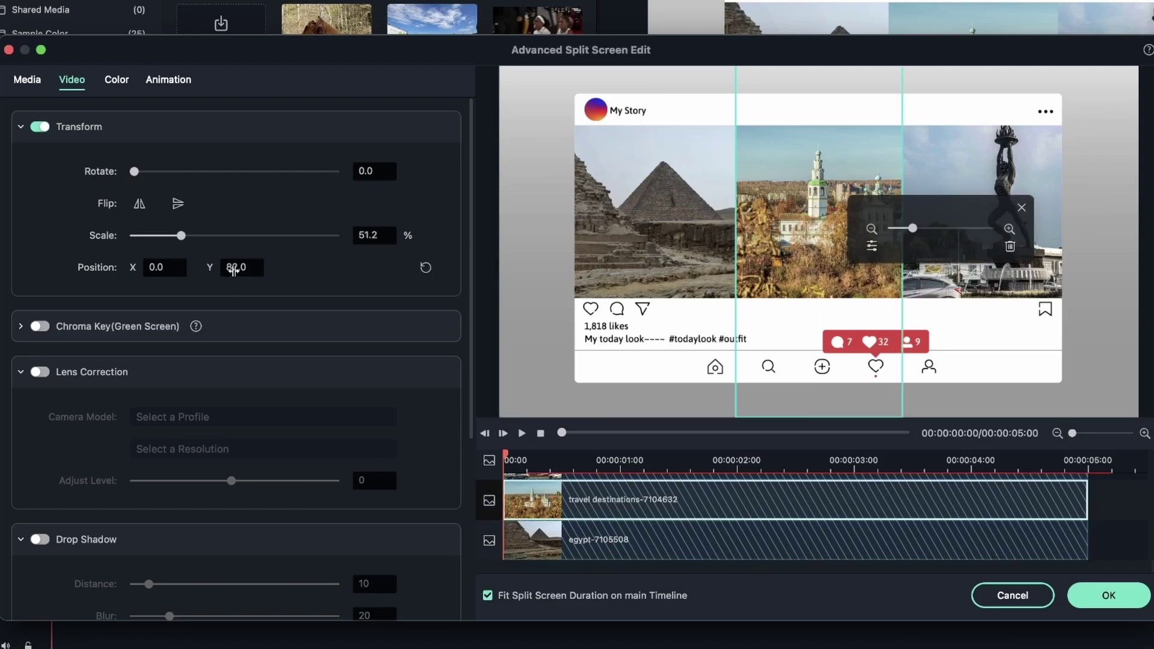
left_click_drag(234, 269, 214, 271)
left_click(948, 238)
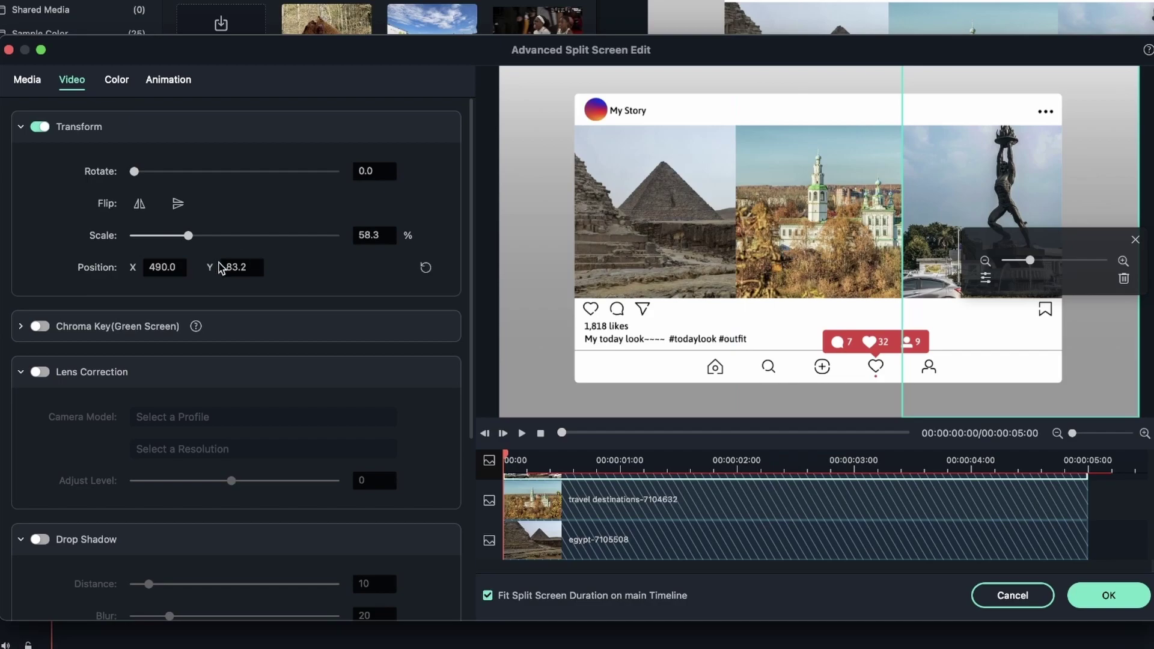
left_click_drag(230, 267, 191, 267)
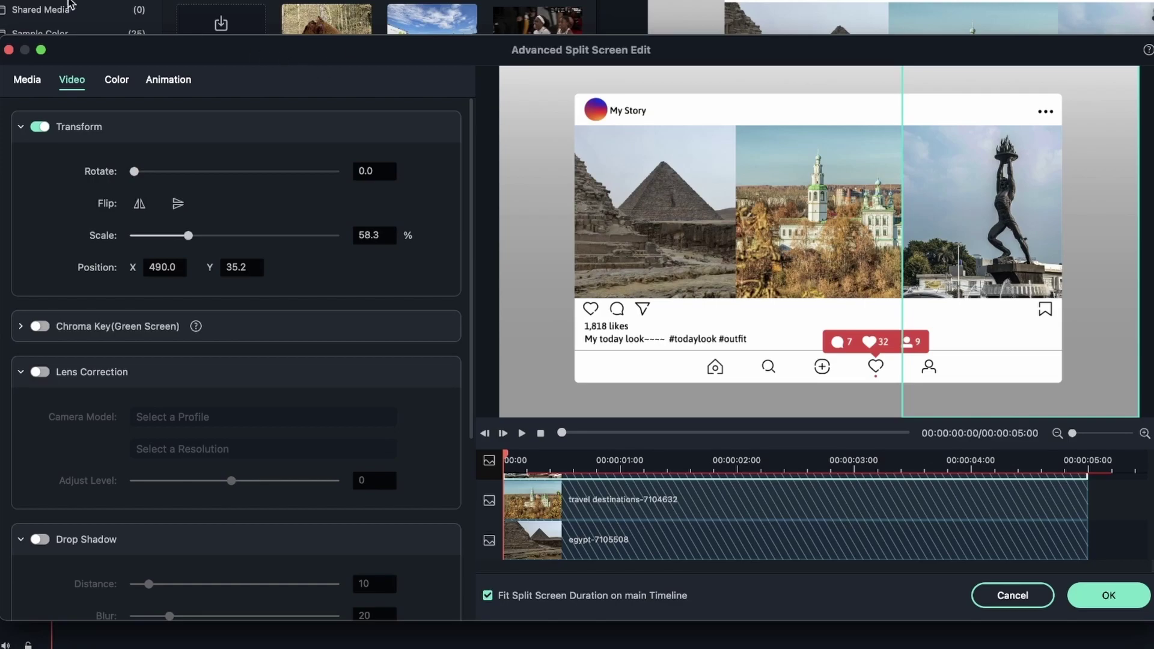
Step: Fully desaturate the left pyramid photo with Saturation -100
left_click(116, 79)
left_click(800, 300)
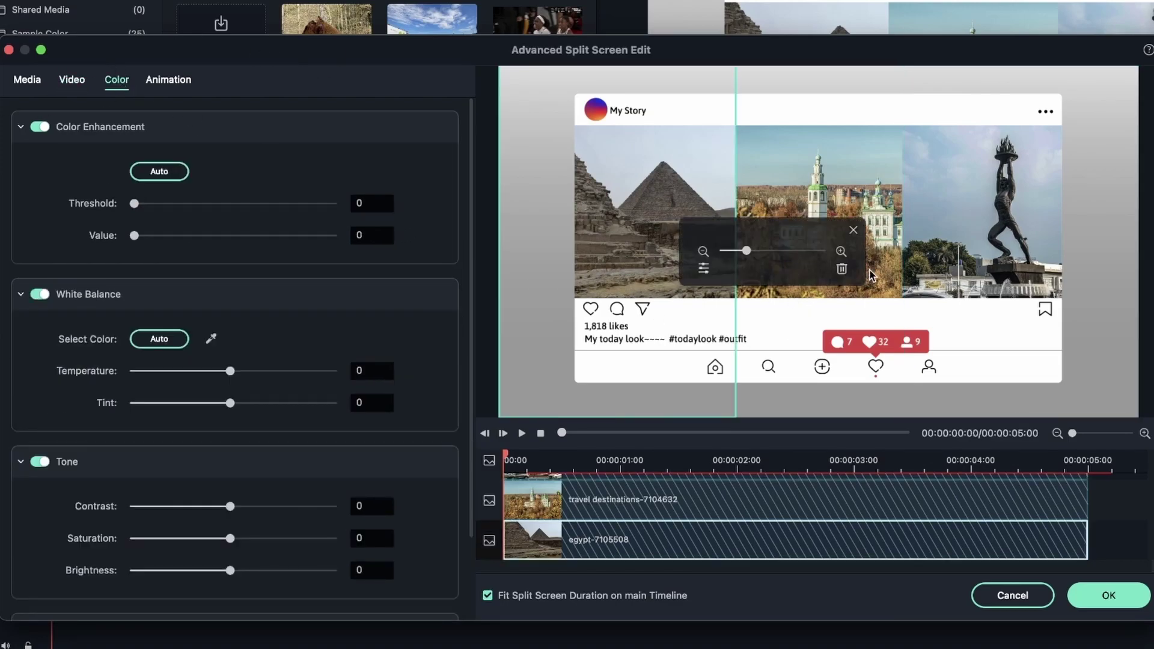
scroll(293, 344, "down", 3)
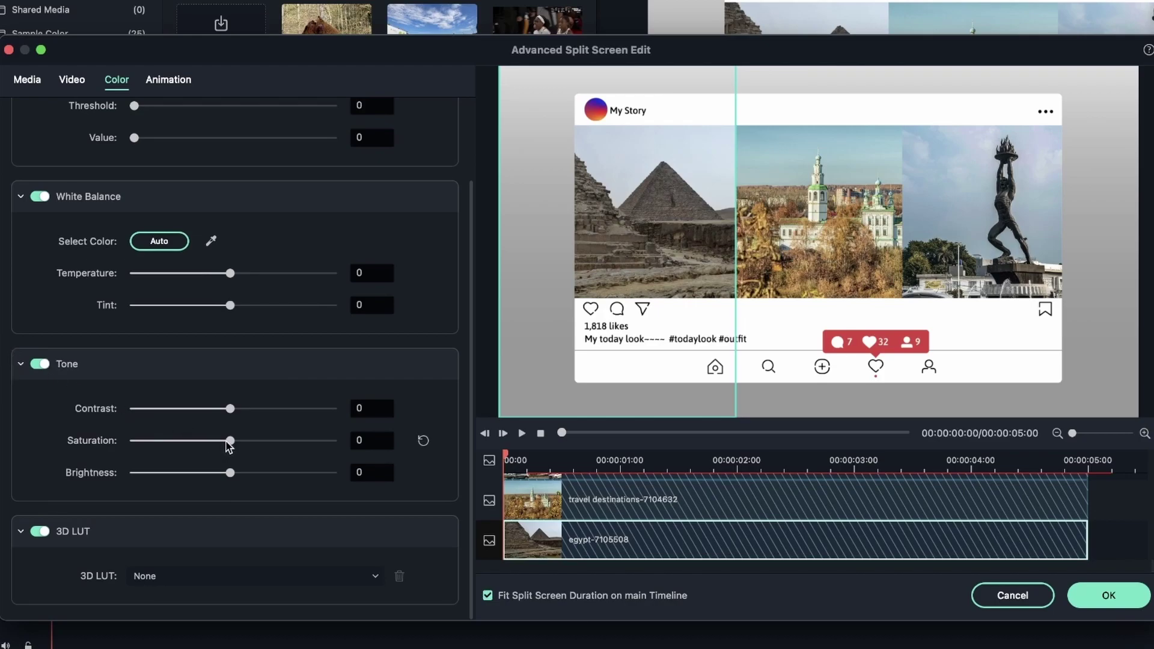
left_click_drag(230, 440, 96, 442)
Step: Give the church a teal 3D LUT look, tint the statue purple at 41, and confirm
left_click(819, 185)
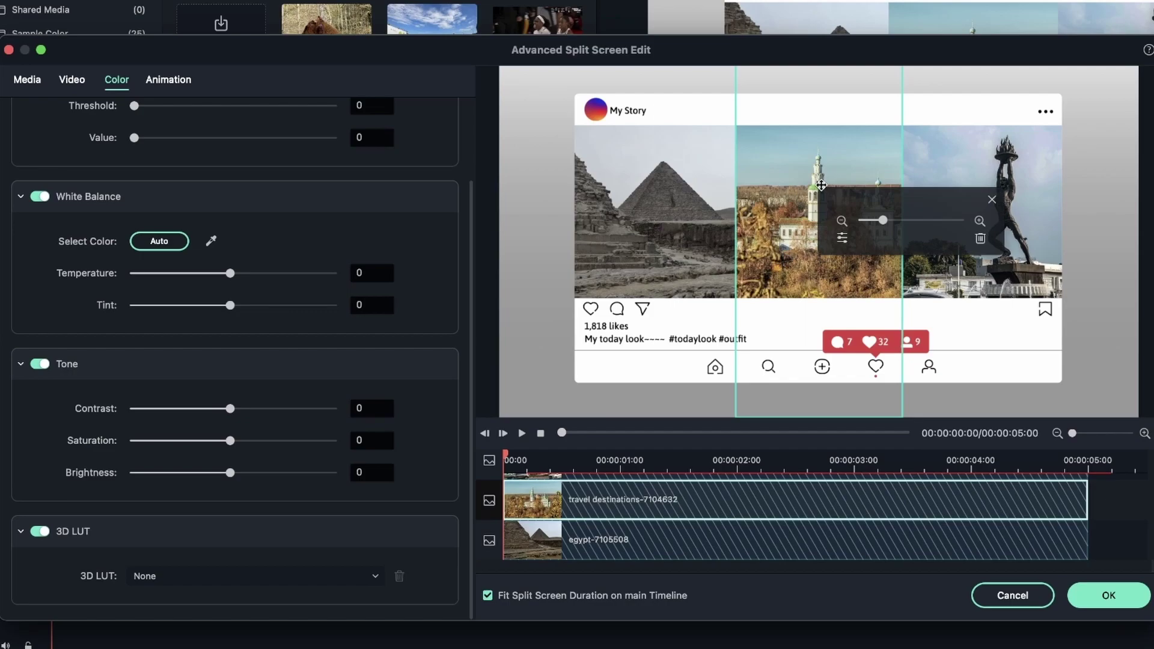
left_click(301, 578)
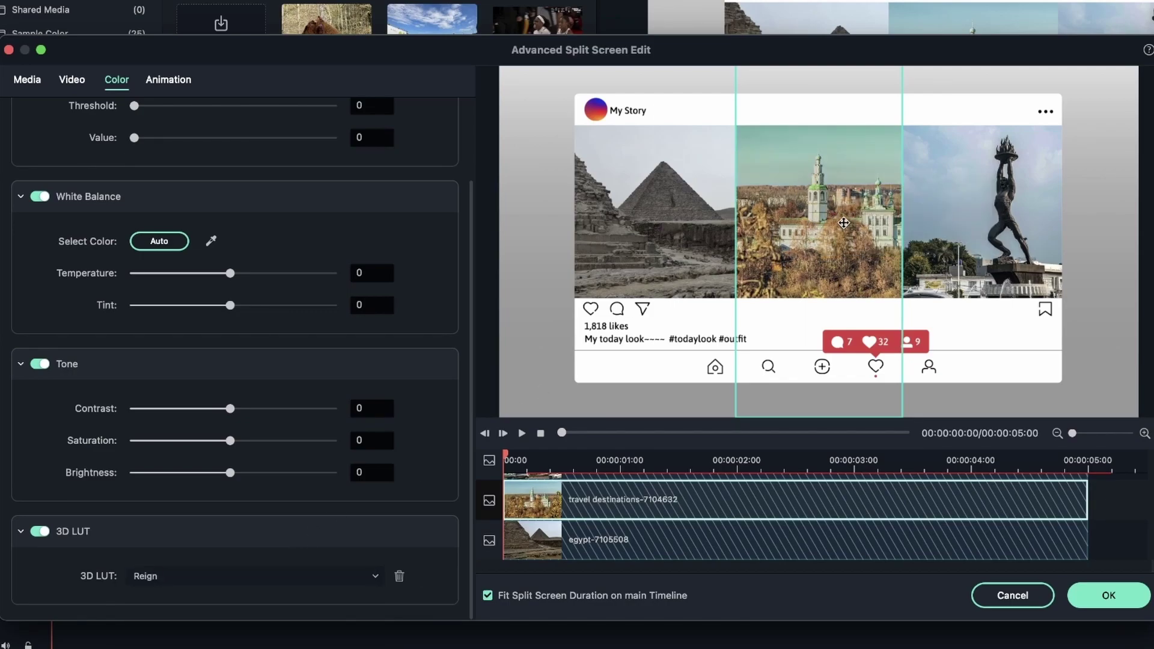
left_click(1020, 200)
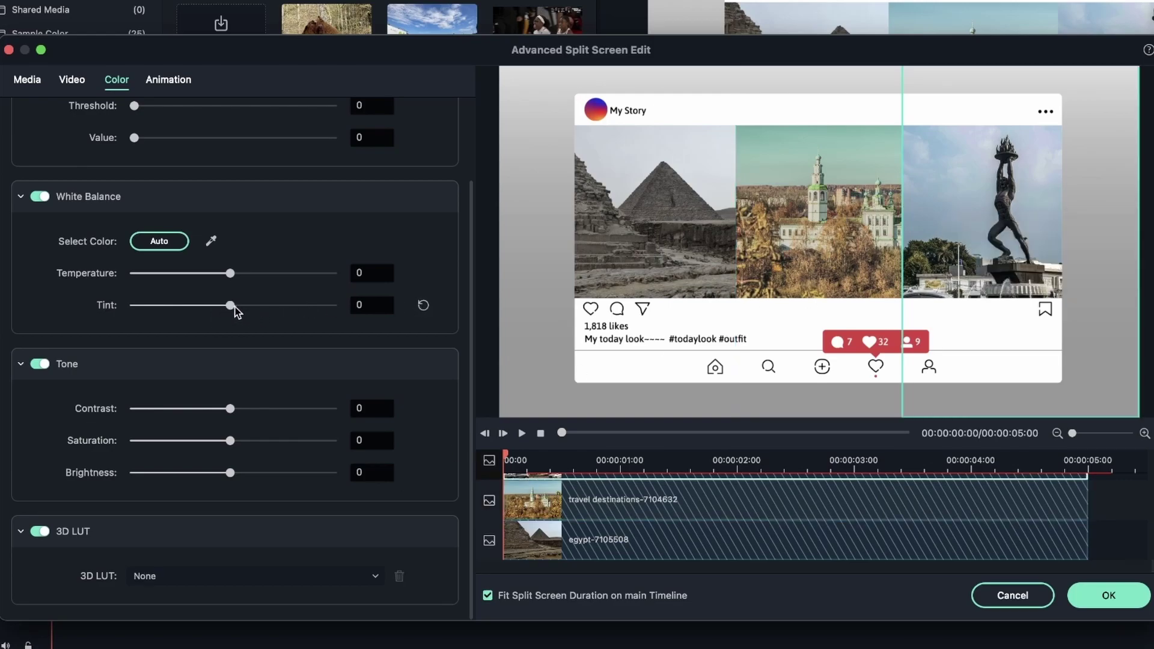
left_click_drag(235, 310, 273, 305)
left_click(1108, 594)
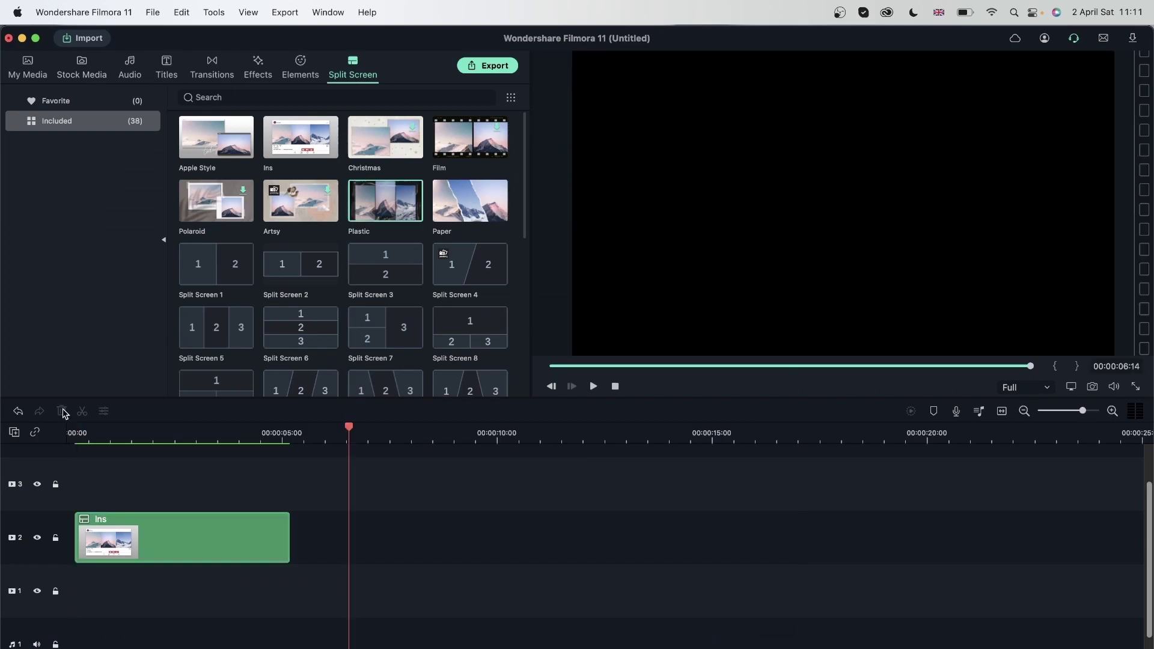
Step: Put a striped Filmstock Motion Transition on the start of the Ins clip and preview it
scroll(412, 192, "down", 5)
scroll(415, 196, "down", 5)
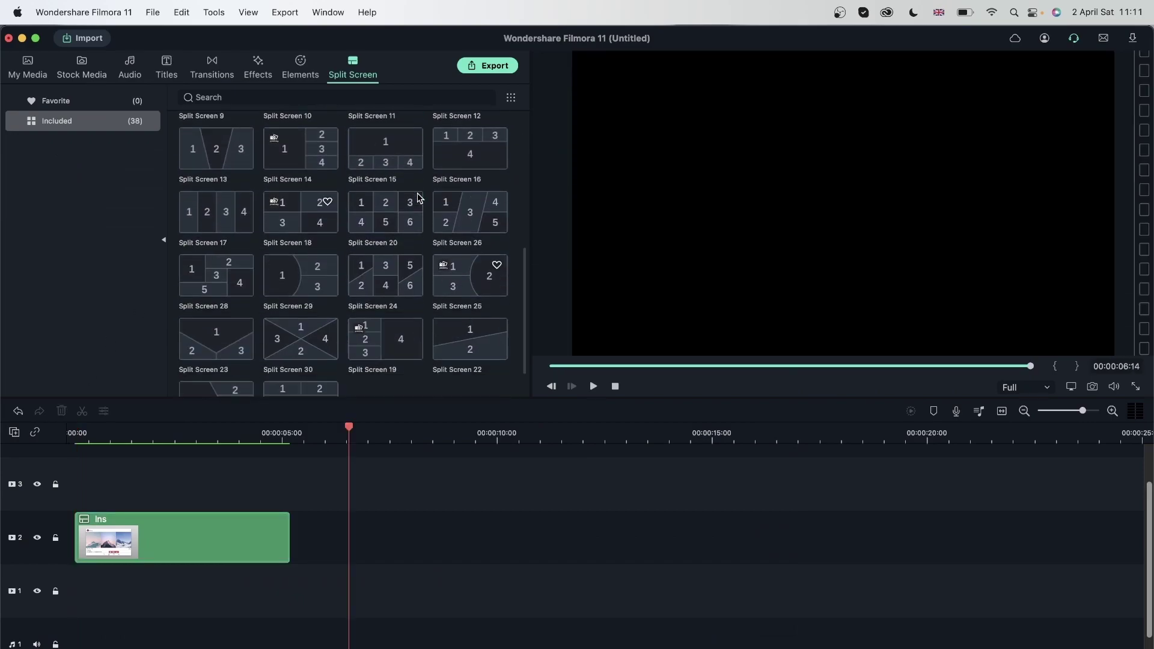
scroll(418, 199, "down", 3)
scroll(386, 299, "up", 10)
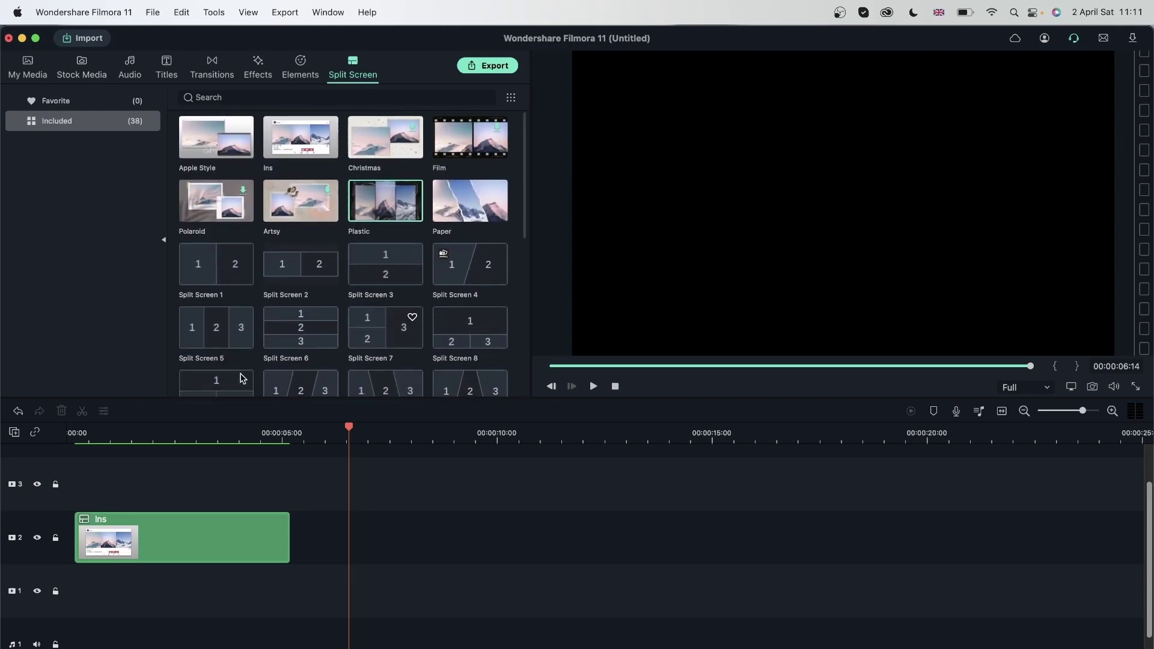
left_click(88, 435)
left_click_drag(88, 432, 31, 420)
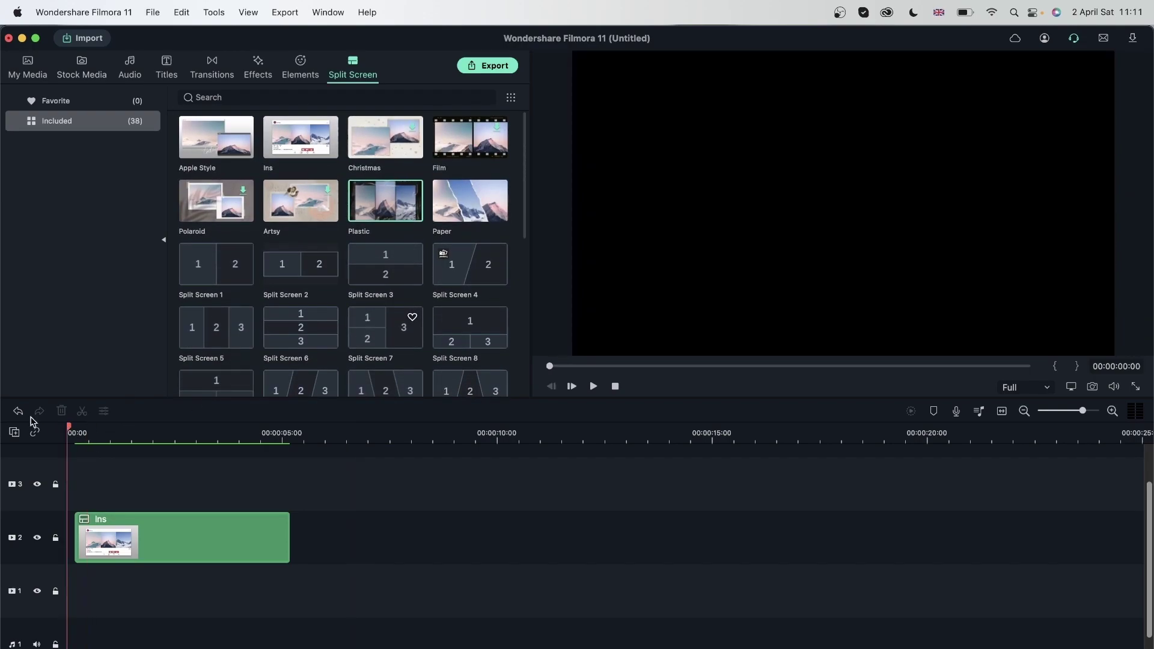
left_click(222, 68)
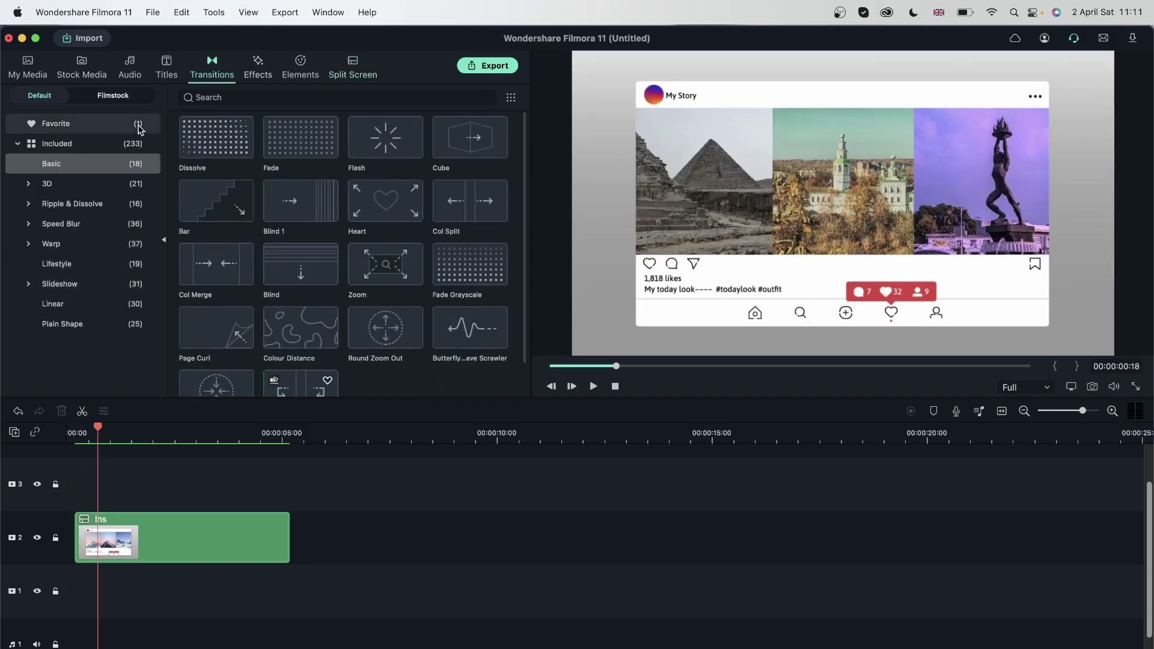
left_click(108, 96)
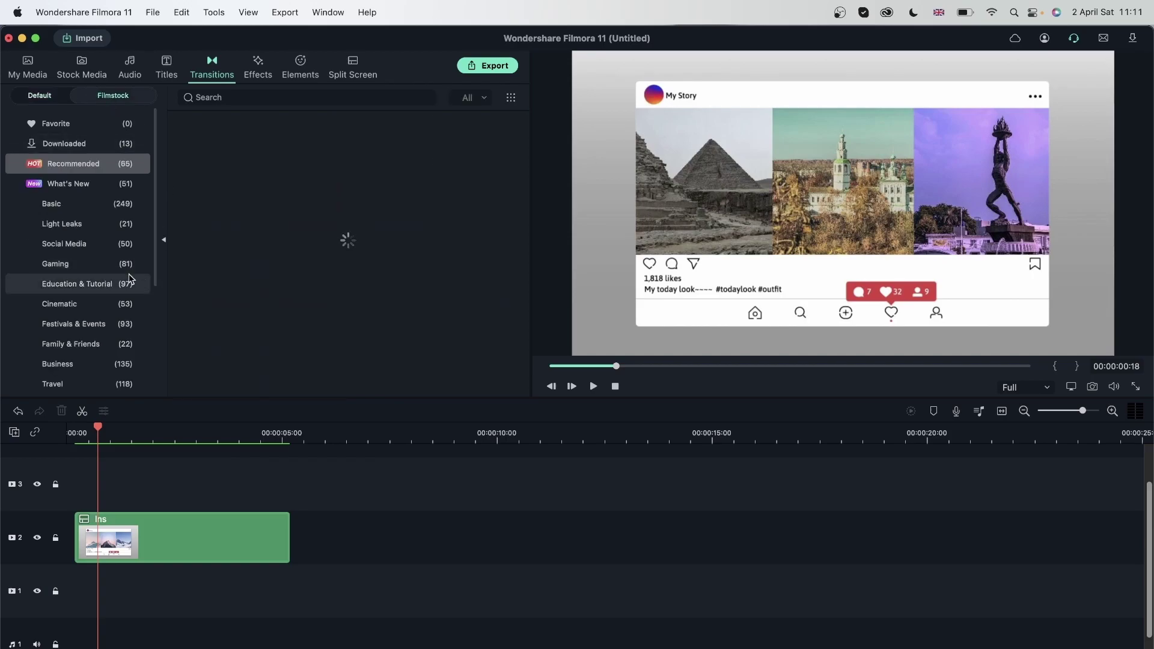
left_click_drag(97, 431, 3, 439)
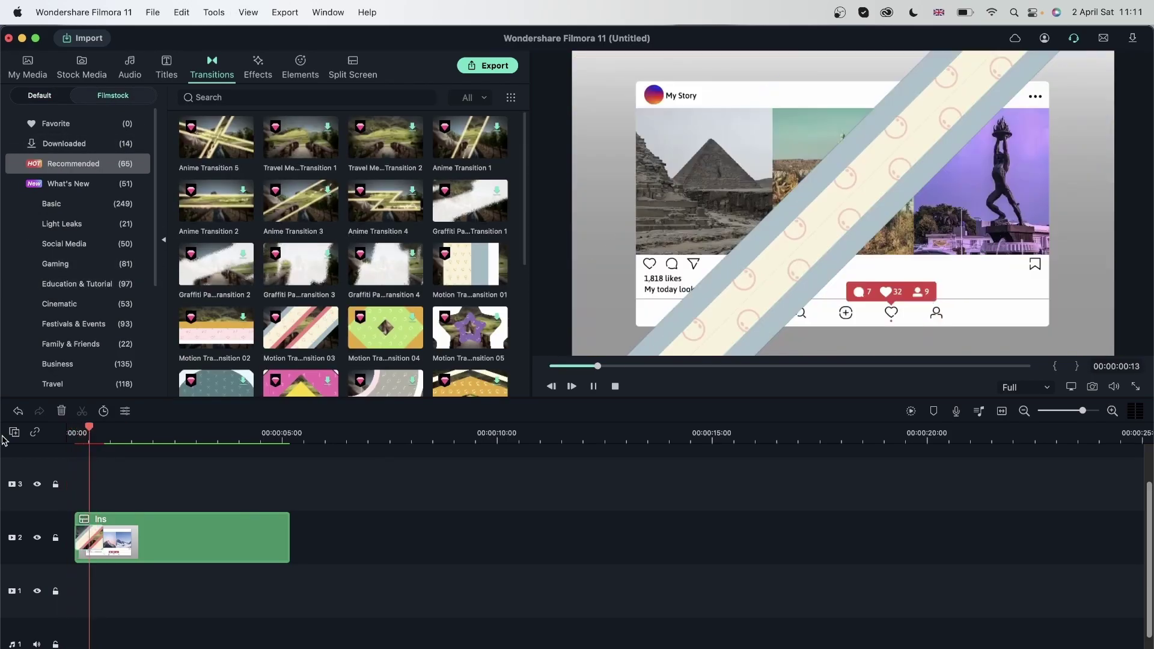
key("space")
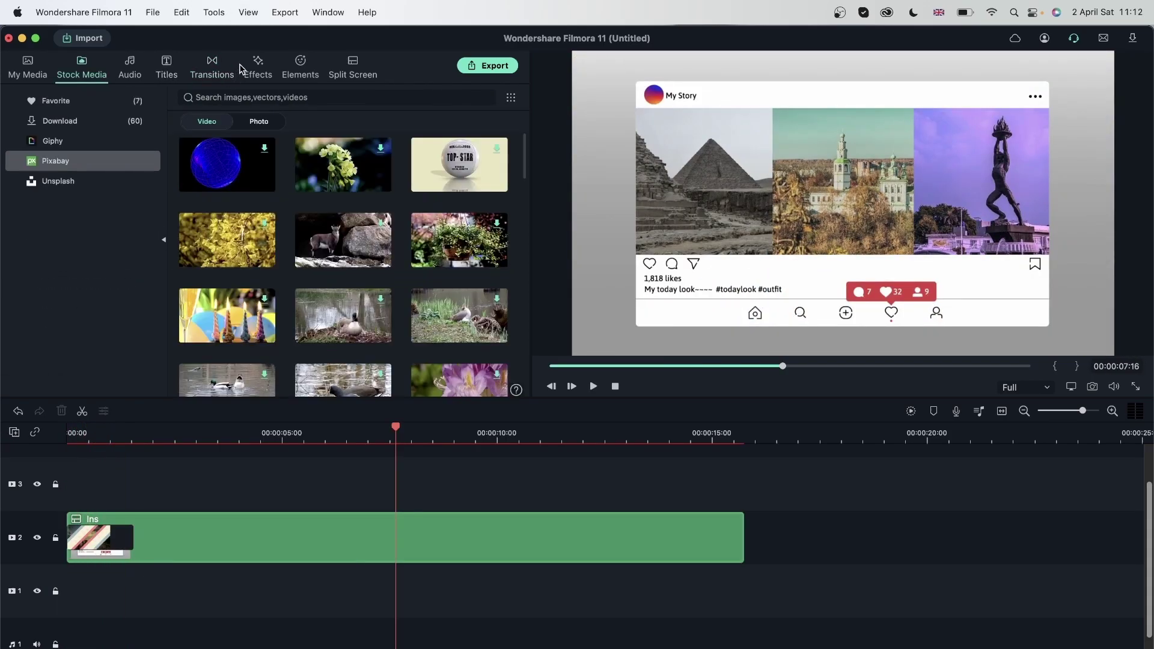
Step: Add the Crayons Emoji 20 grumpy emoji, shrunk and placed at the post's left edge
left_click(258, 68)
left_click(300, 71)
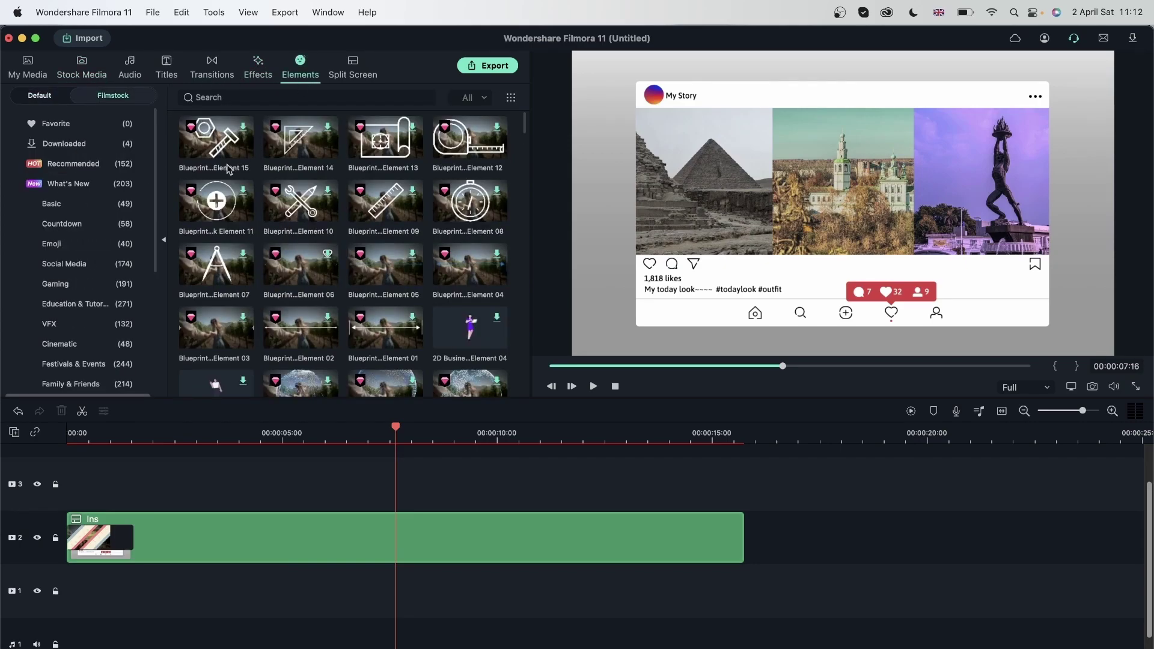
left_click(68, 245)
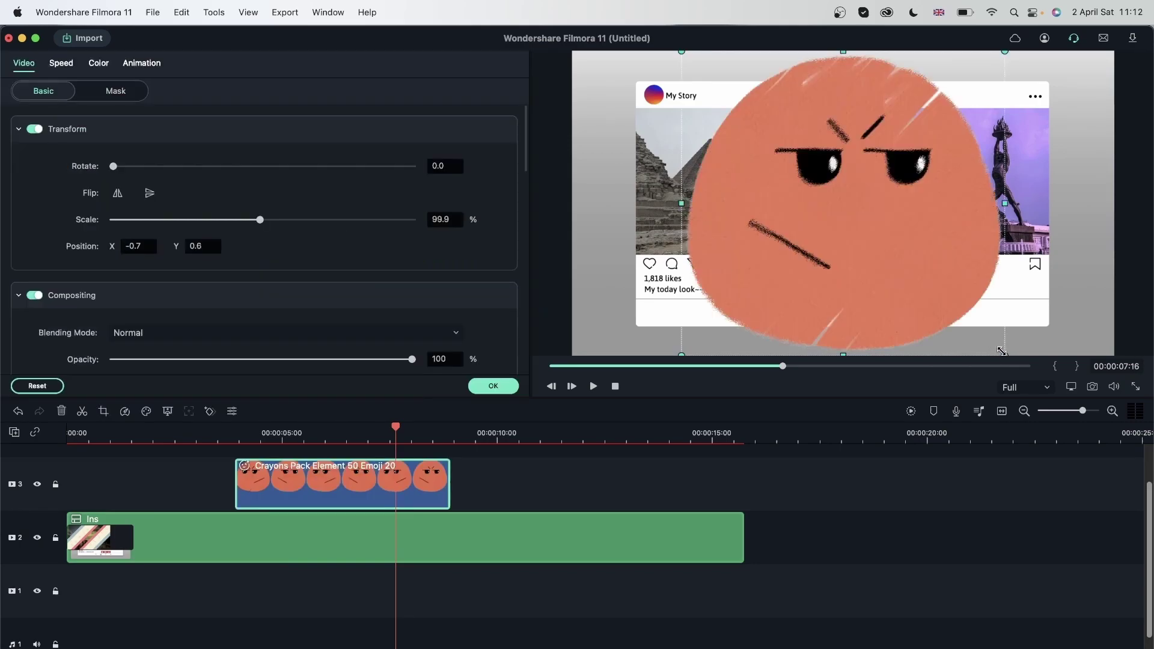
left_click_drag(1000, 350, 783, 155)
mouse_move(736, 105)
left_mouse_down()
mouse_move(639, 203)
mouse_move(640, 185)
left_mouse_up()
left_click(492, 386)
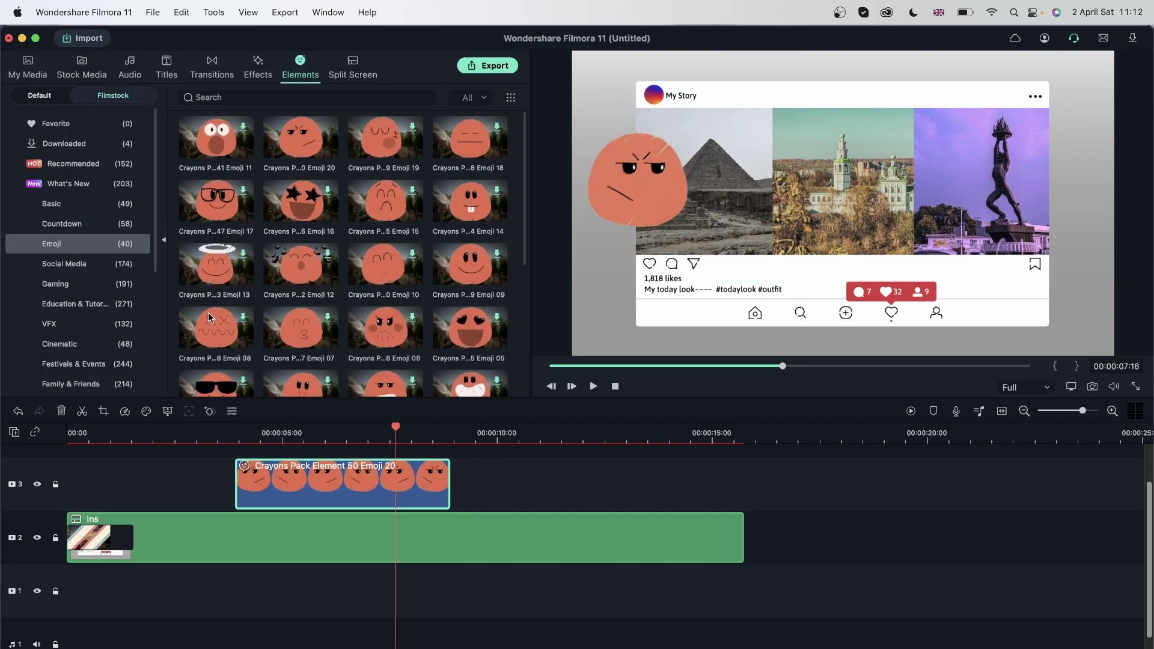
Step: Add the Education & Tutorial backpack doodle over the statue photo and preview full screen
scroll(324, 487, "up", 2)
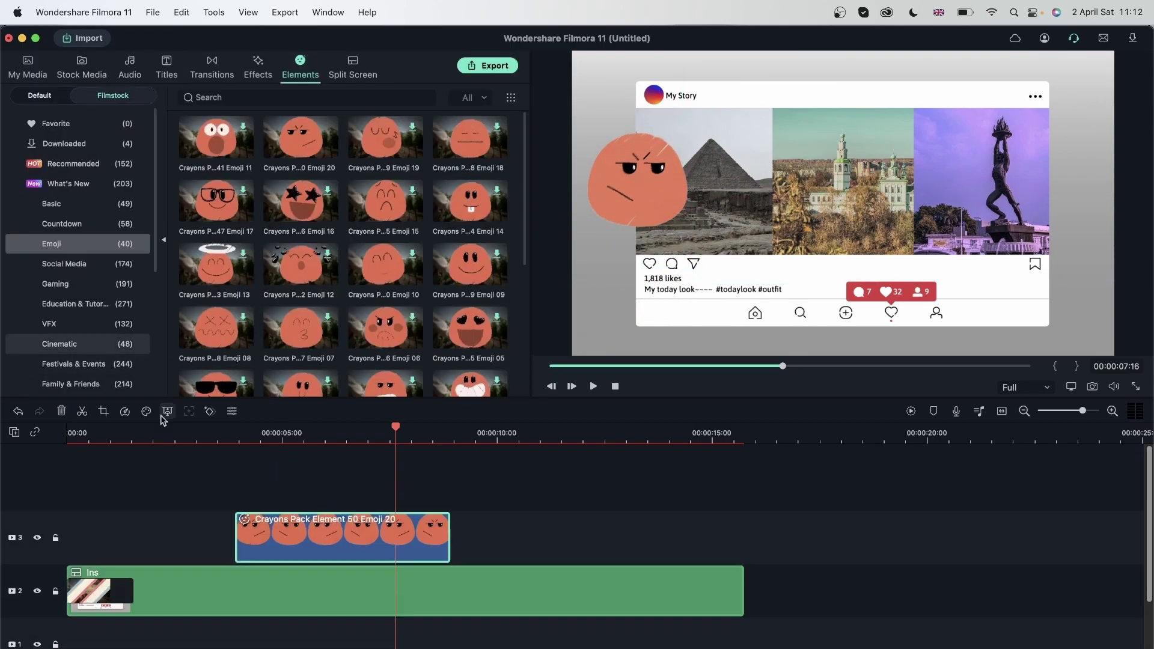
left_click(68, 311)
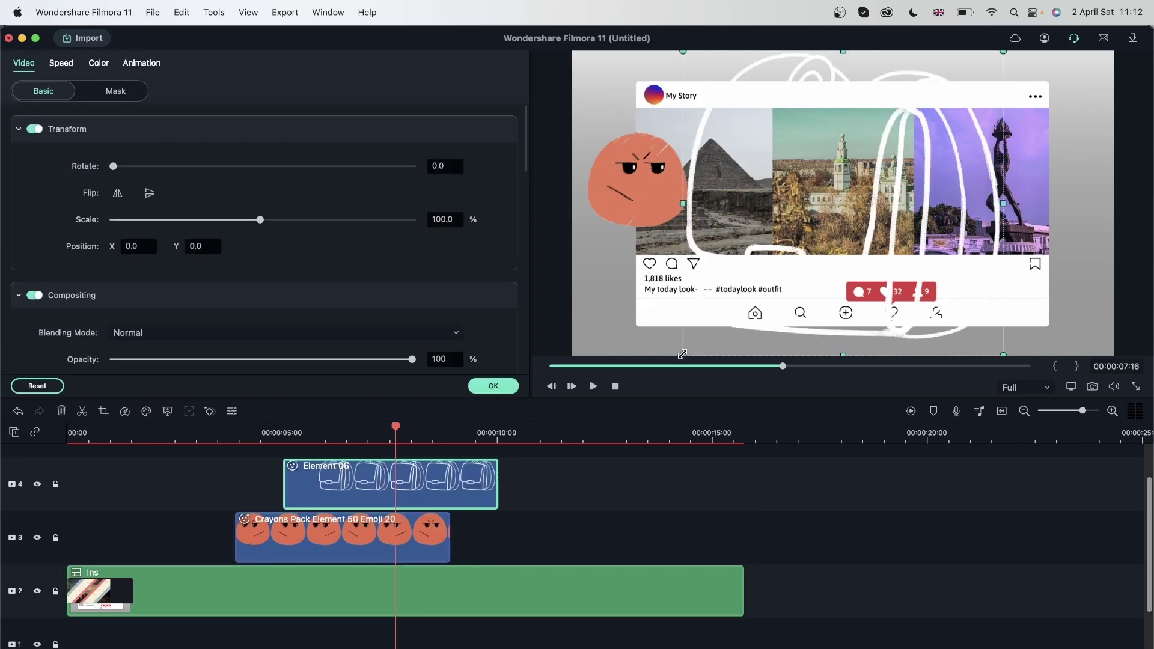
mouse_move(889, 192)
left_mouse_down()
mouse_move(1032, 213)
mouse_move(1026, 175)
left_mouse_up()
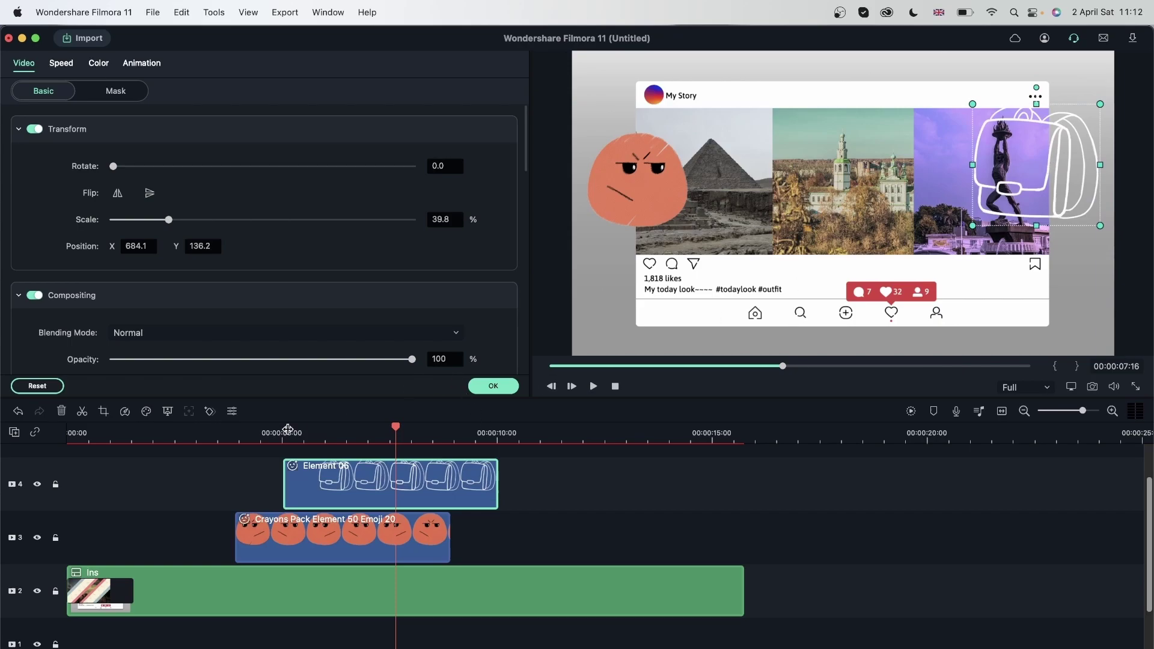
left_click(492, 386)
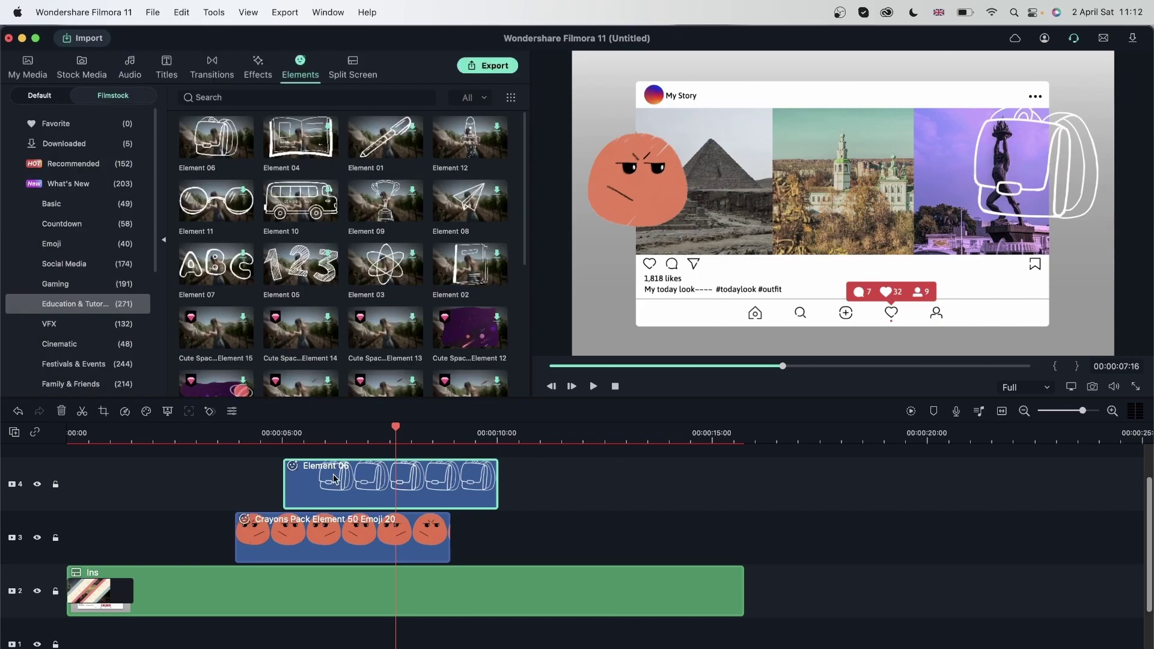
left_click(183, 430)
key("super+shift+f")
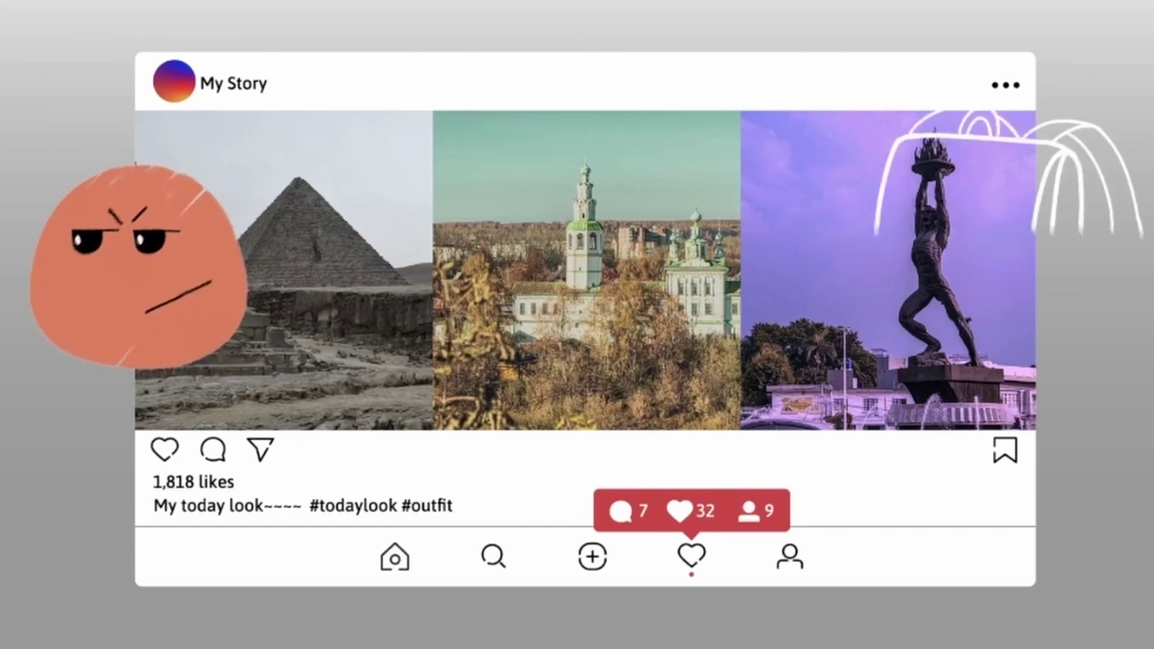
Step: Try a striped Motion Transition on the crayon emoji clip, preview it, then delete it
key("Escape")
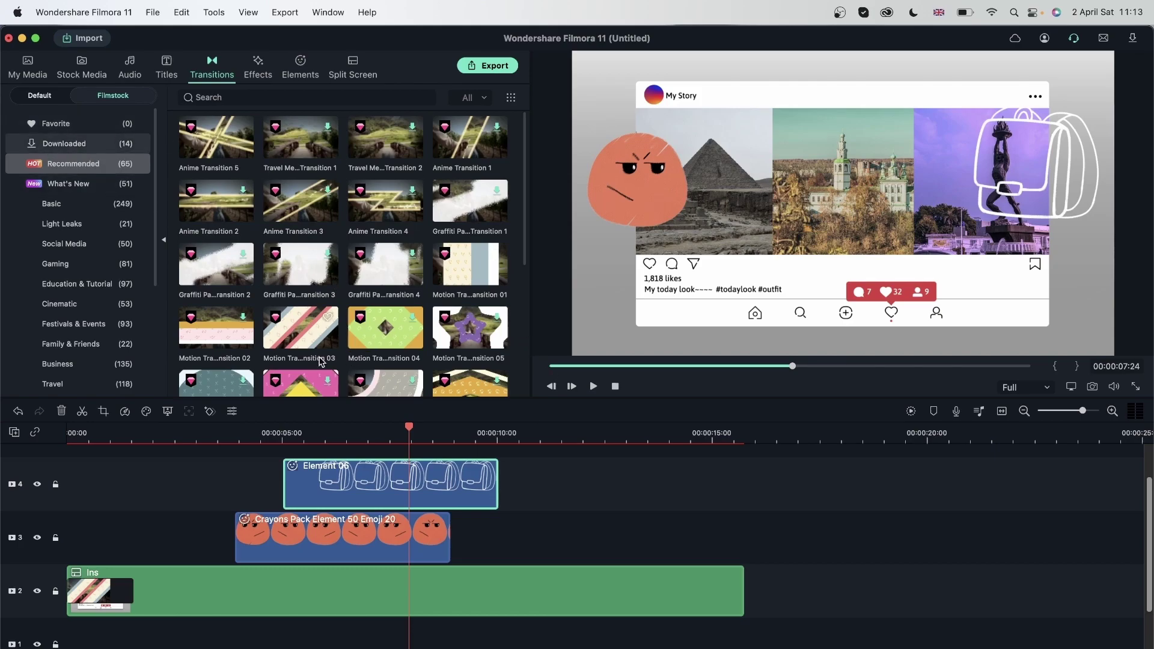
left_click_drag(300, 327, 243, 529)
left_click(230, 433)
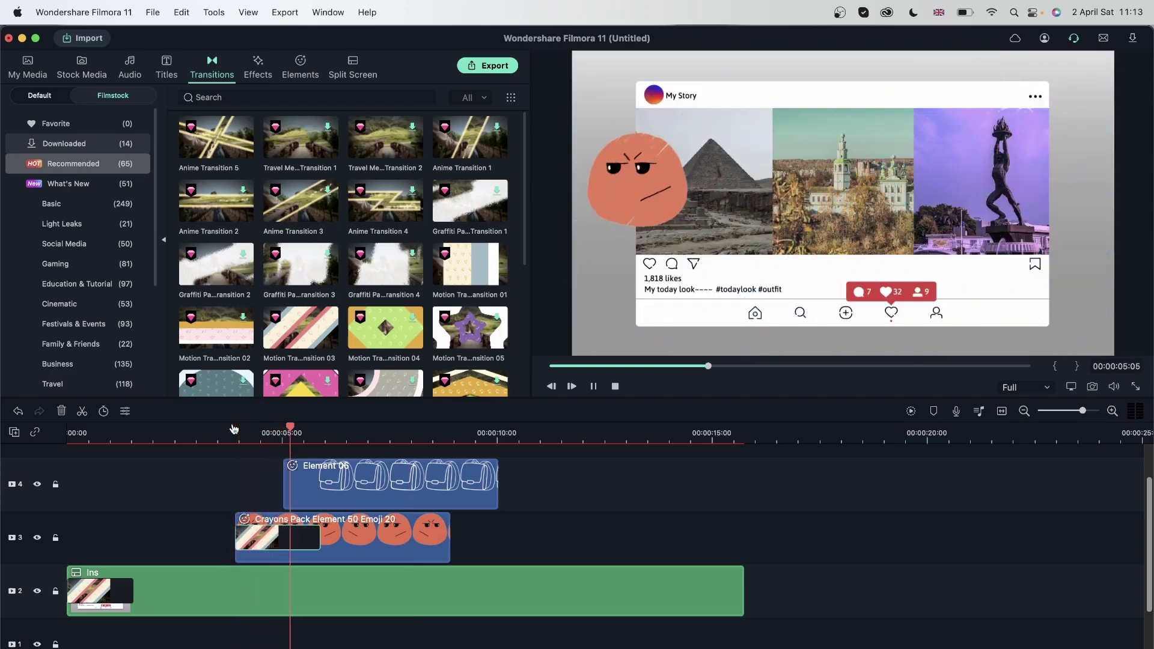
key("space")
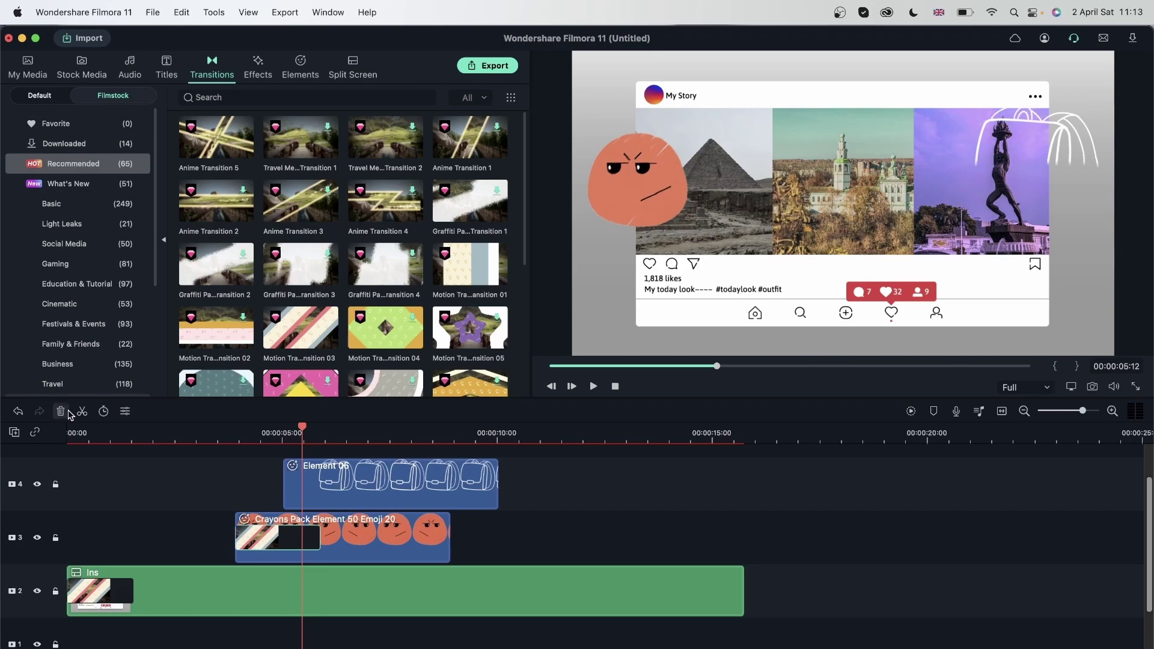
key("Delete")
Step: Add a shortened Basic Dissolve transition to the start of the crayon emoji clip
left_click(48, 92)
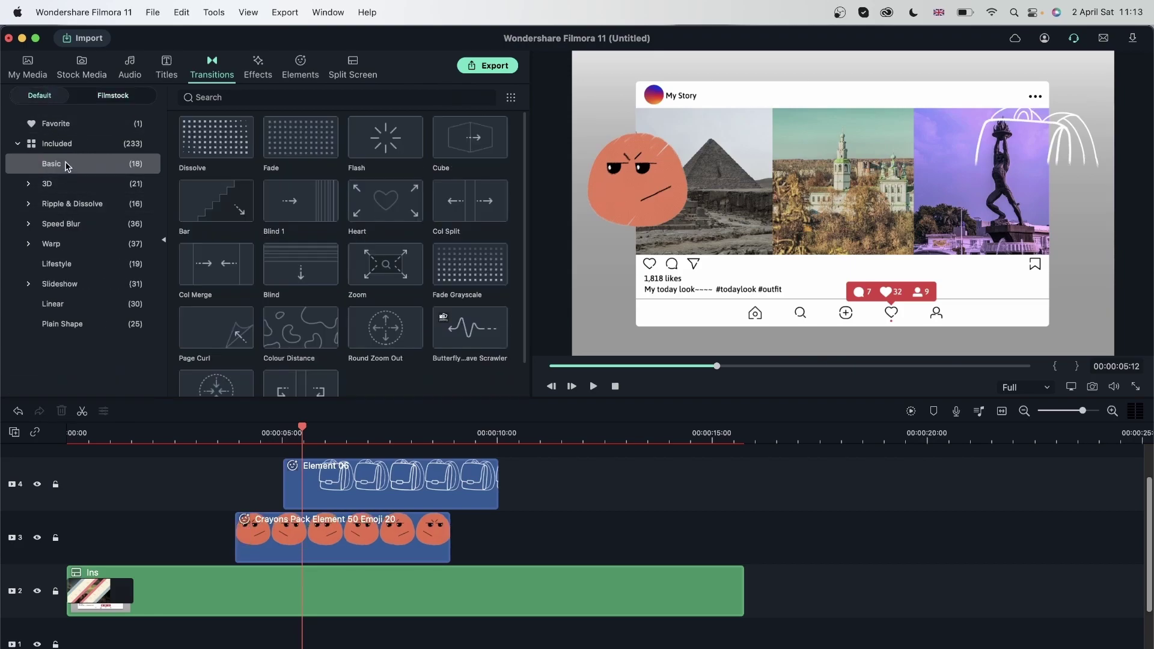
mouse_move(233, 148)
left_mouse_down()
mouse_move(248, 370)
mouse_move(241, 541)
left_mouse_up()
left_click_drag(321, 539, 288, 536)
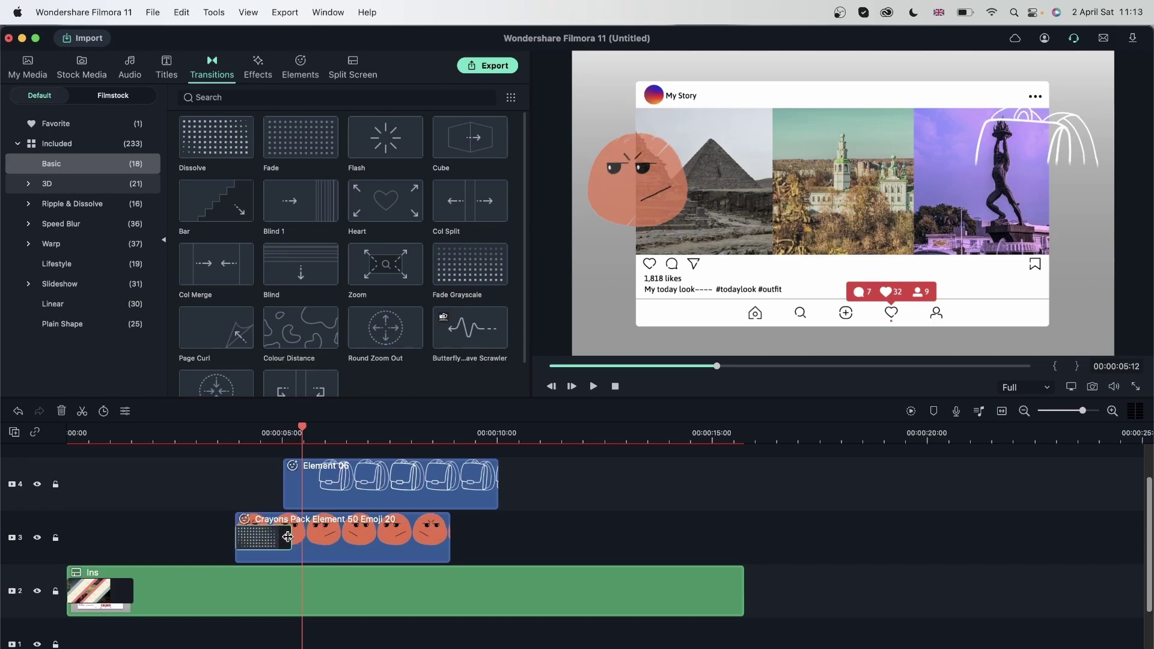